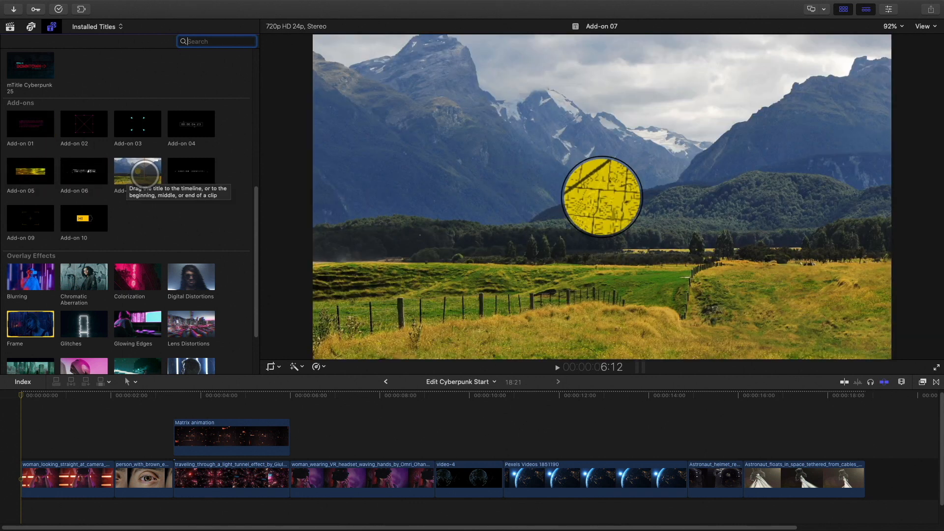
- Browse the installed titles and insert mTitle Cyberpunk 10 at the very start of the timeline, ahead of the first clip
scroll(148, 212, "down", 3)
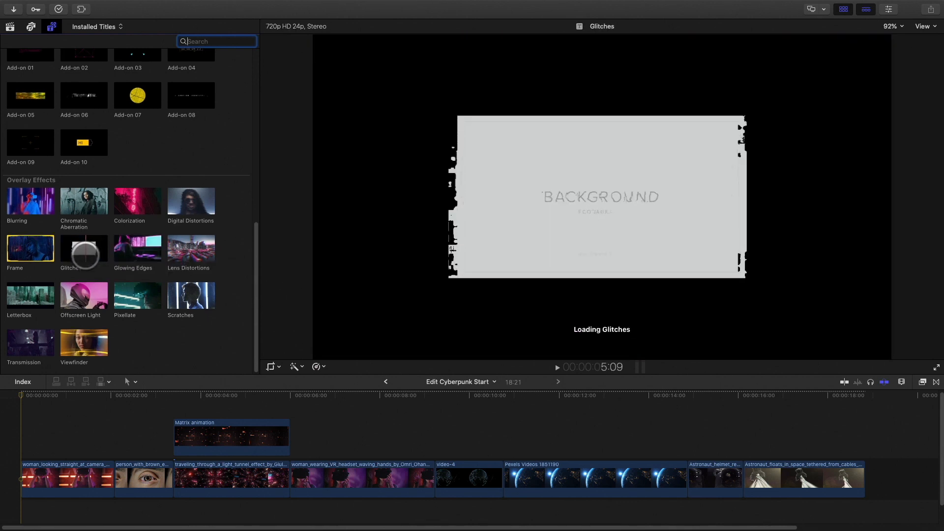
scroll(84, 261, "up", 5)
scroll(85, 261, "up", 10)
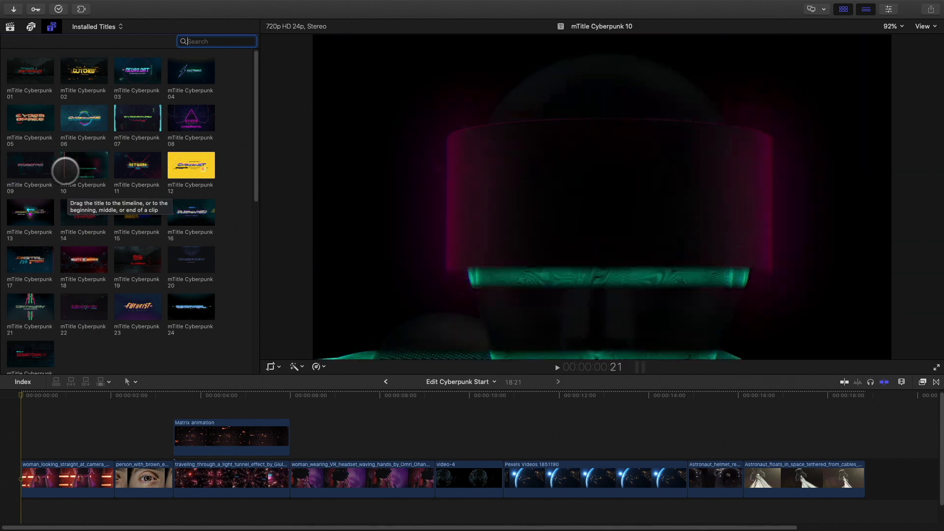
left_click_drag(84, 165, 22, 484)
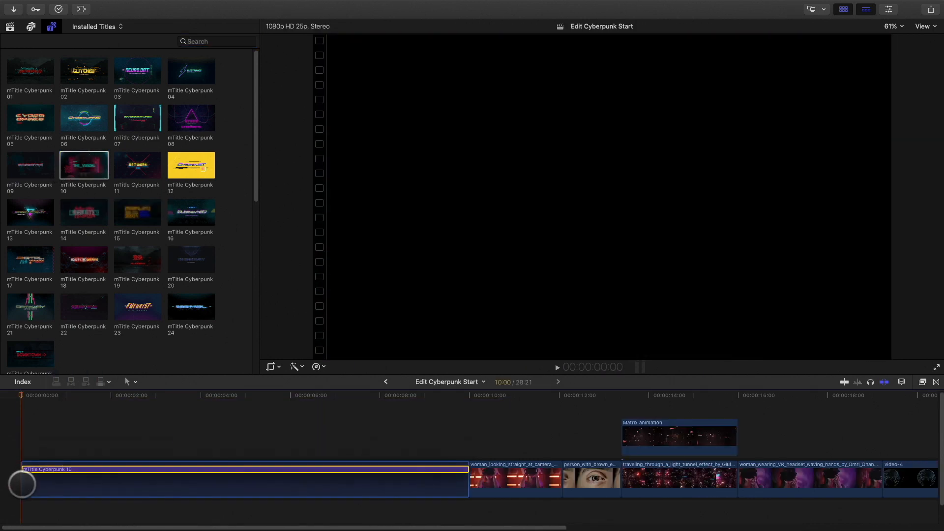
- Preview the mTitle Cyberpunk 10 animation and trim the end of the title to a duration of 6 seconds
left_click_drag(24, 394, 166, 386)
left_click_drag(423, 388, 320, 394)
left_click_drag(466, 481, 320, 490)
left_click_drag(186, 397, 291, 391)
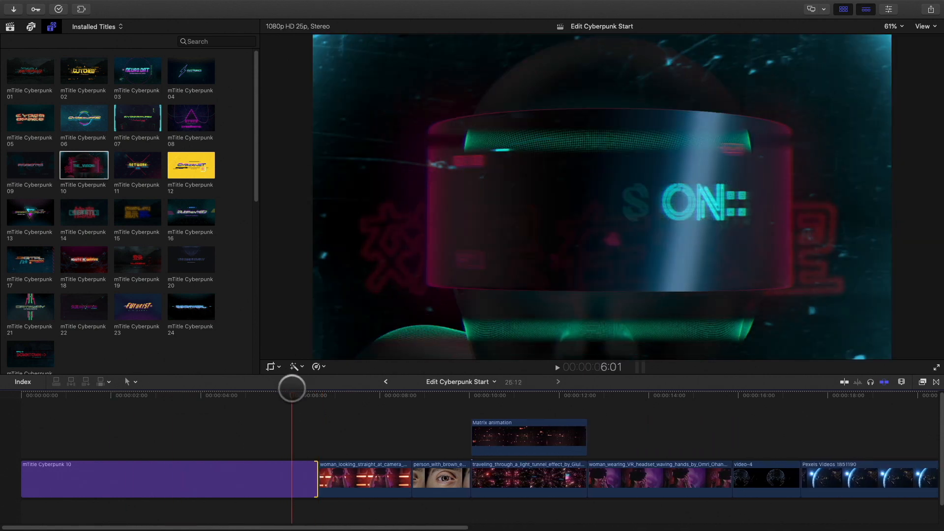
left_click_drag(317, 470, 291, 468)
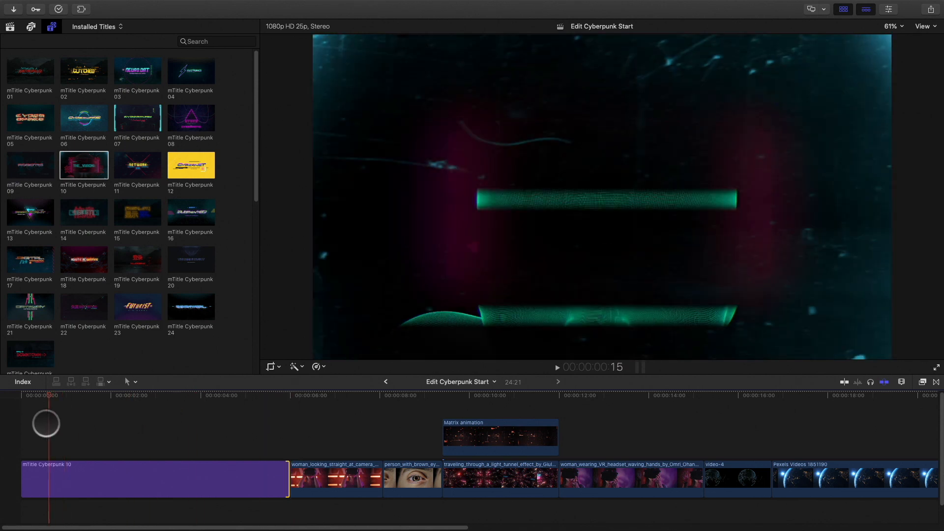
- Try to reposition the mTitle Cyberpunk 10 content directly in the viewer
left_click(129, 478)
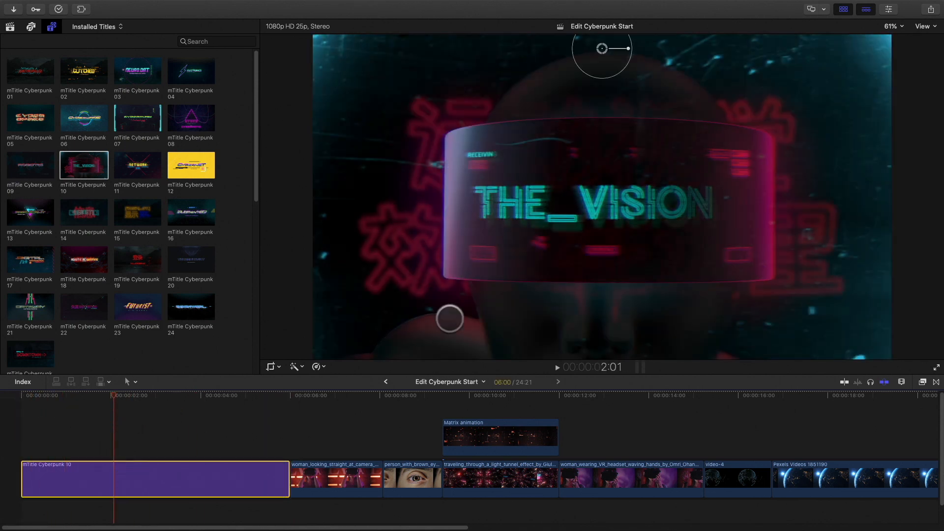
left_click_drag(601, 48, 737, 97)
key("super+z")
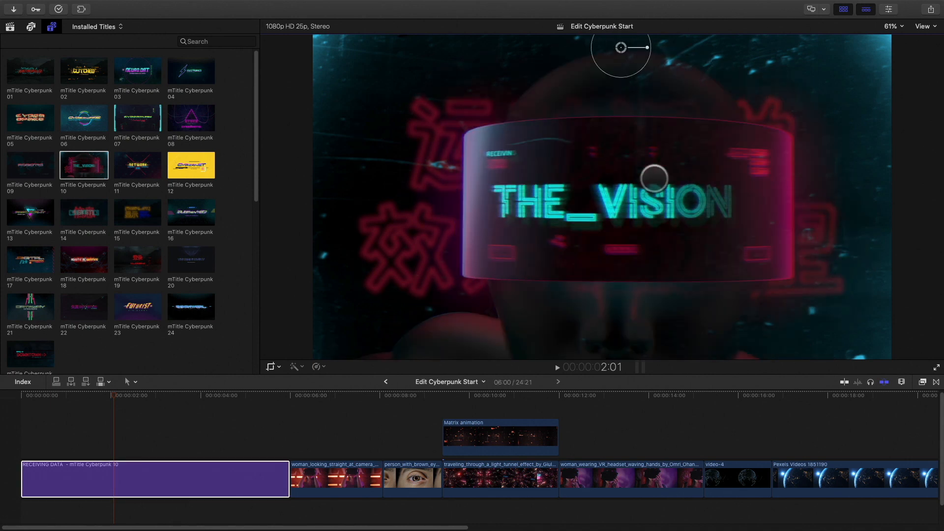
- Show the title's published parameters and turn off Animation Out, checking a frame near the end of the title
left_click(888, 9)
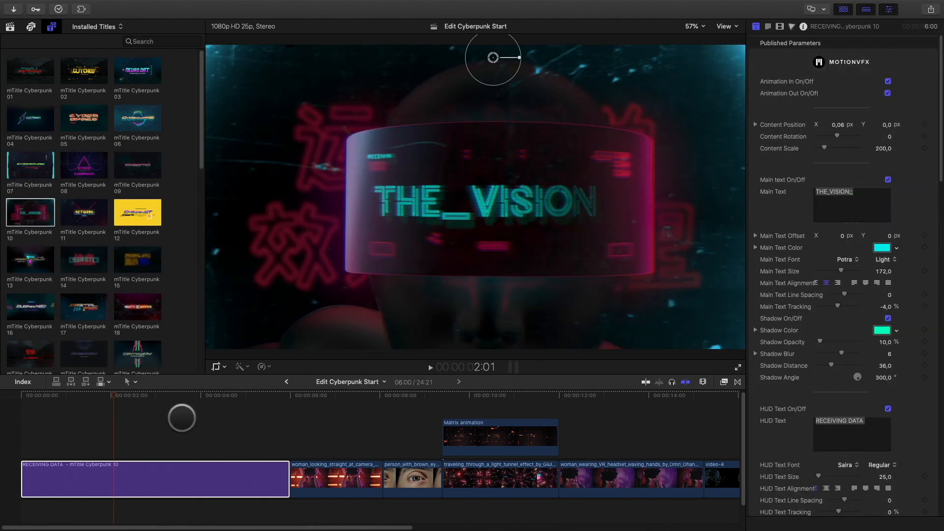
left_click_drag(149, 396, 276, 401)
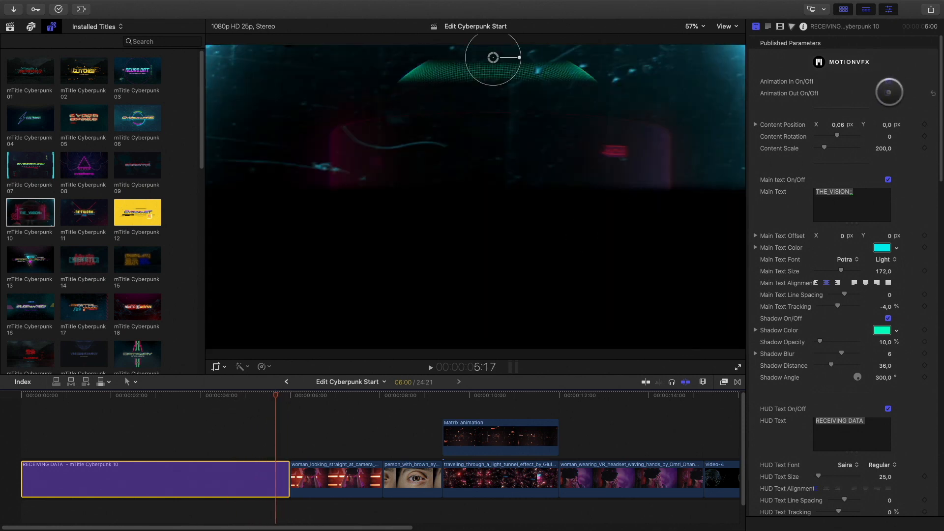
mouse_move(270, 396)
left_mouse_down()
mouse_move(242, 396)
mouse_move(289, 393)
mouse_move(259, 394)
left_mouse_up()
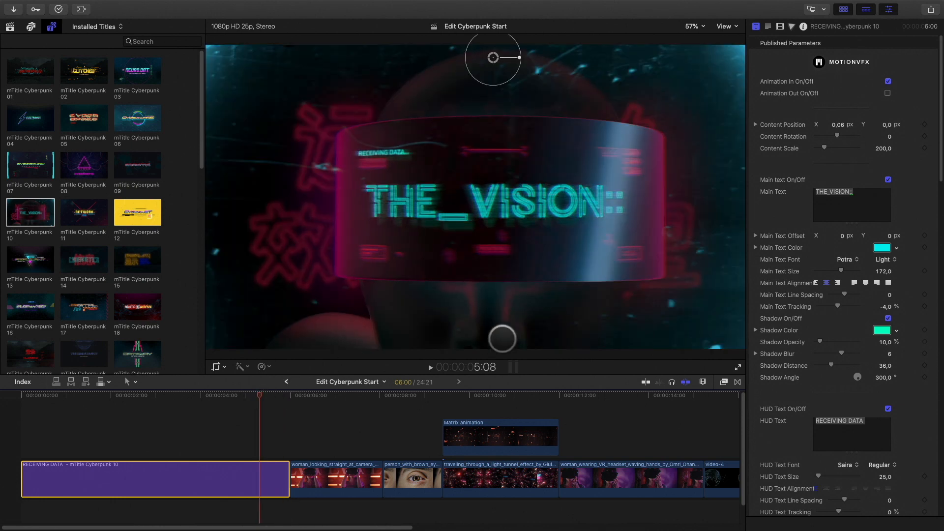
- Centre the title content horizontally with an X position of 0 px and set its Content Scale to 205
left_click(837, 124)
type("0")
key("Return")
left_click_drag(823, 148, 824, 147)
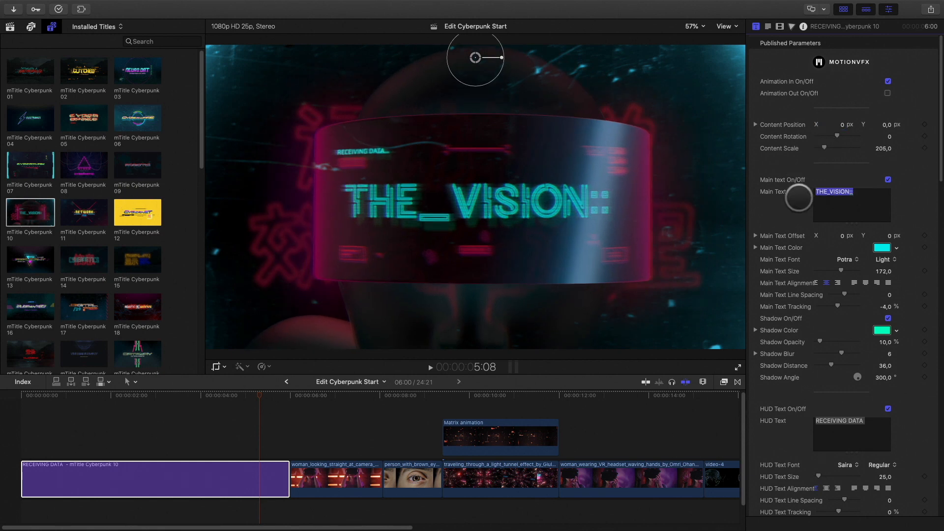
- Replace the title's main text with "ENTERING" and change the Main Text Color to a bluer cyan
type("ENTERING")
left_click(881, 247)
left_click(809, 414)
left_click(895, 334)
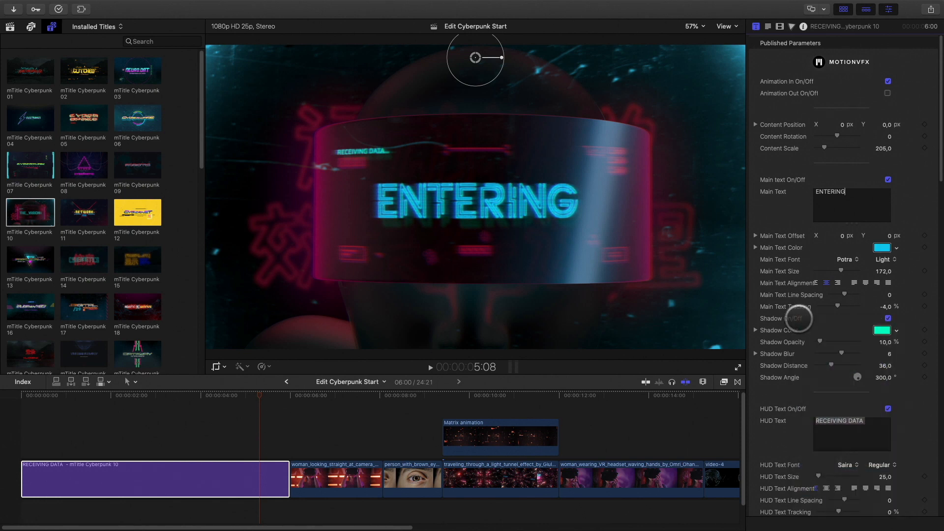
- Change the main text's Shadow Color to white
left_click(881, 329)
left_click(847, 402)
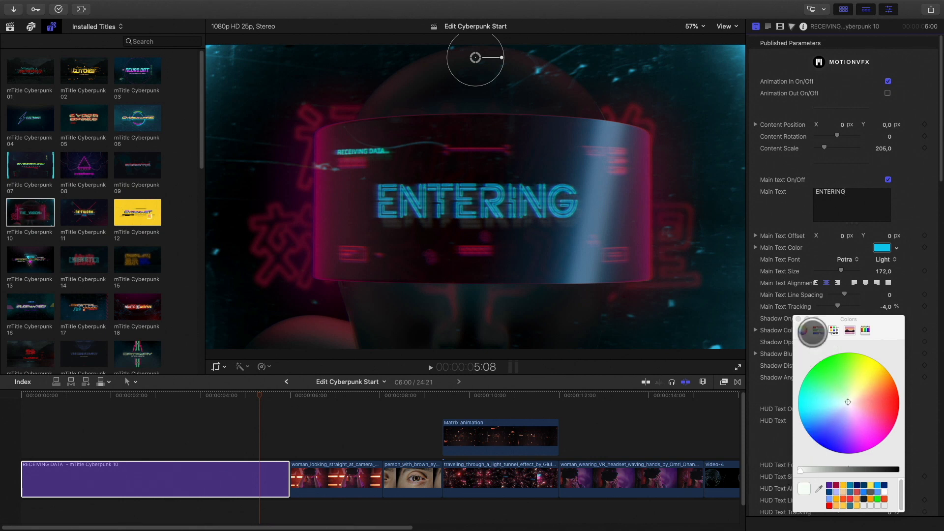
left_click(798, 319)
- Change the HUD Text Color to pink, then clear the Back Text and turn it off
scroll(800, 344, "down", 5)
scroll(801, 372, "down", 2)
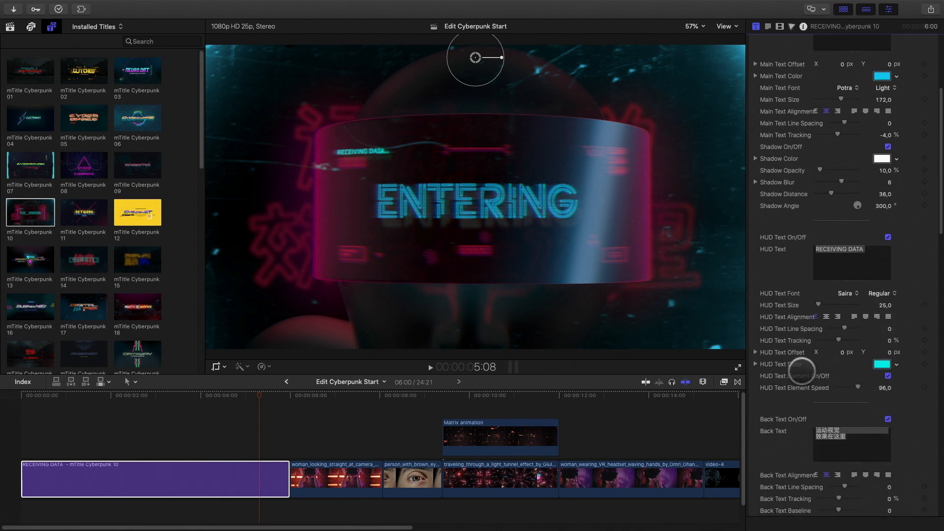
left_click(881, 346)
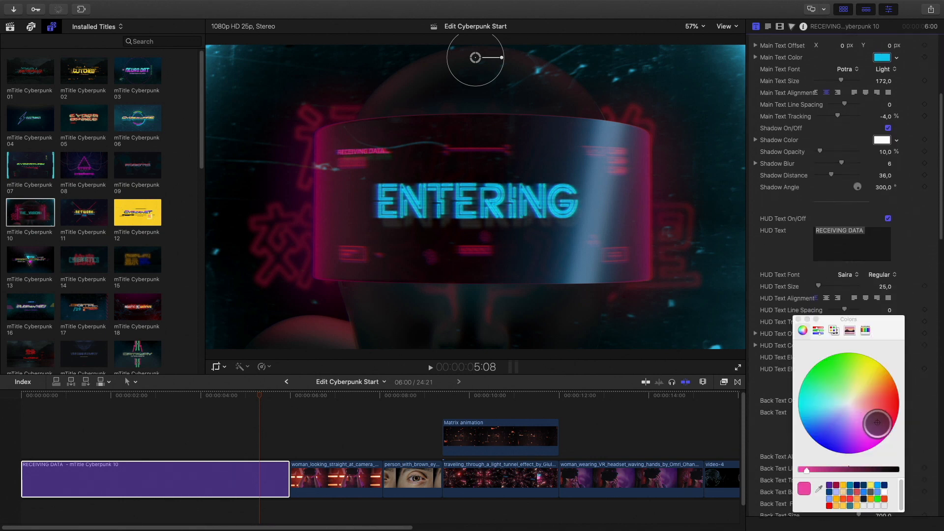
left_click(798, 319)
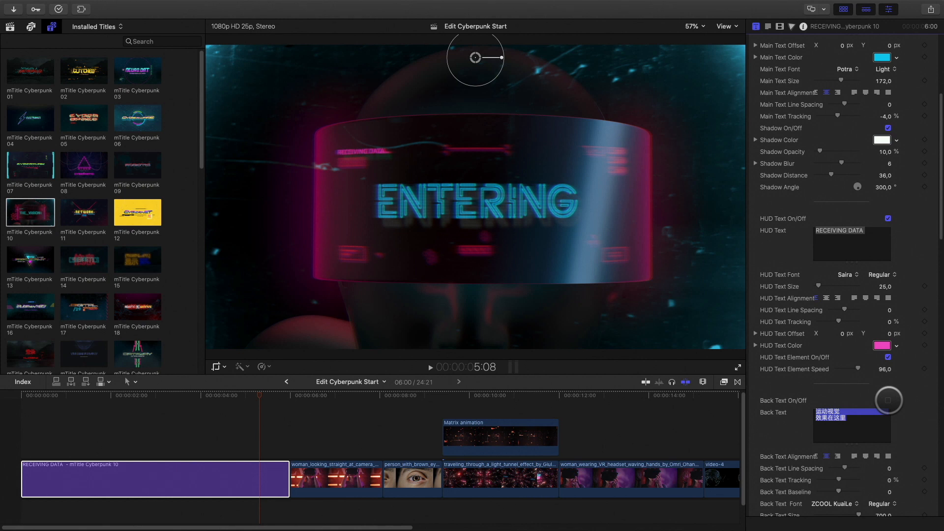
left_click(887, 399)
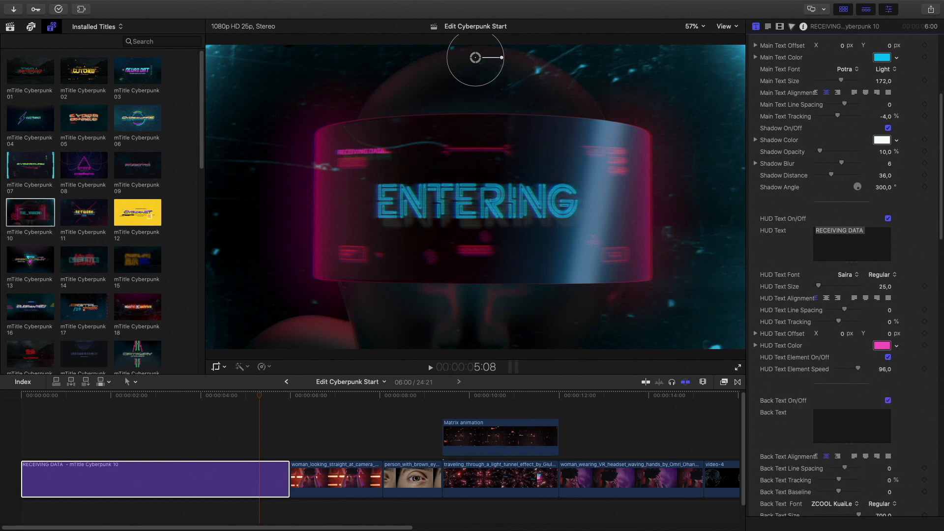
- Change the Elements Color of the title to light blue
scroll(781, 436, "down", 10)
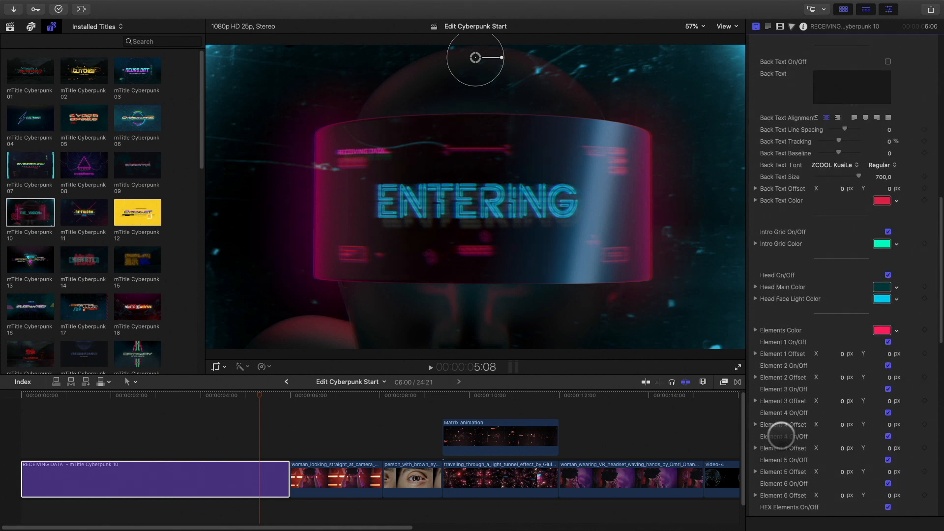
left_click(882, 330)
left_click(806, 415)
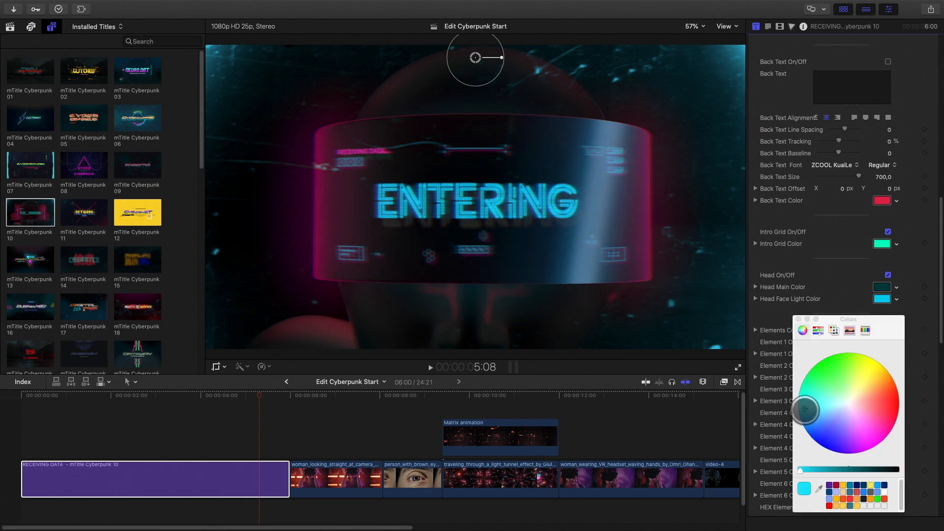
- Change the Triangles Color of the title to white
scroll(836, 408, "down", 15)
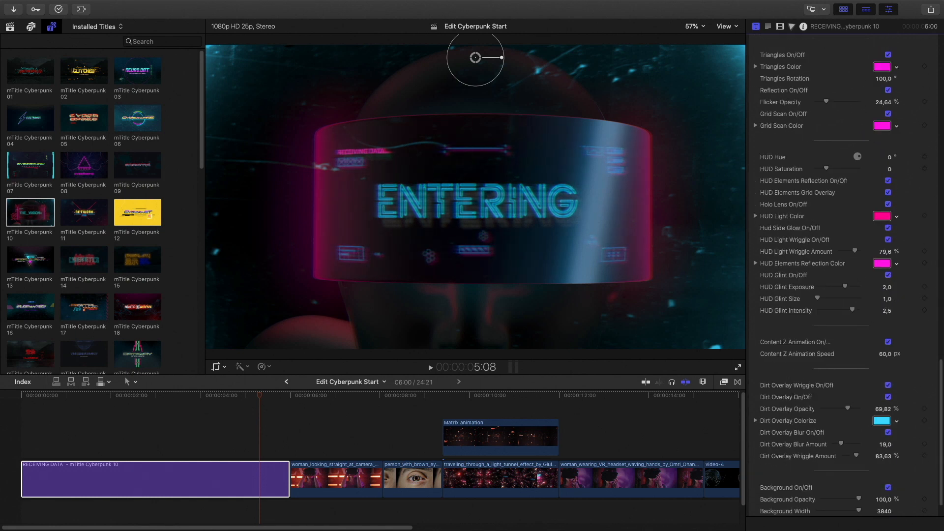
left_click(879, 68)
left_click(848, 403)
left_click_drag(823, 468, 799, 468)
left_click(798, 319)
- Change the HUD Light Color of the title to blue
left_click(881, 215)
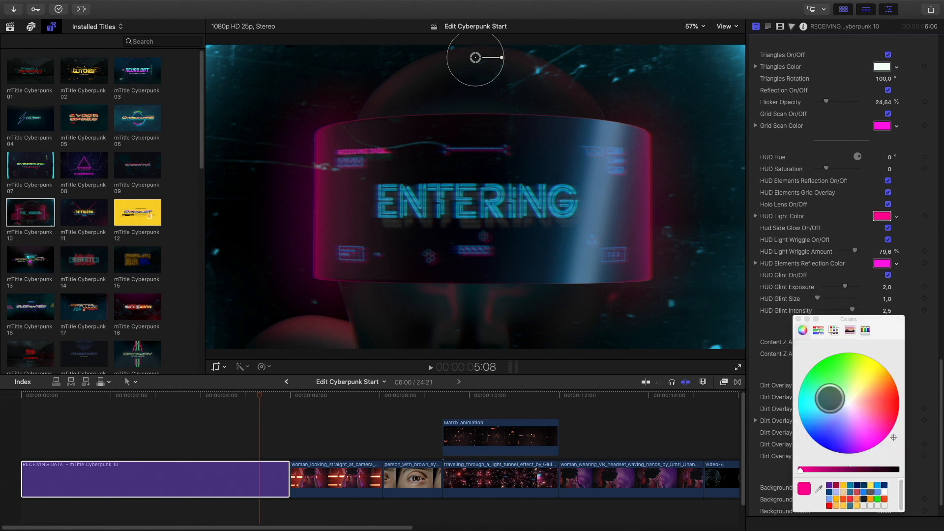
left_click(803, 421)
left_click(798, 318)
- Colorize the dirt overlay orange and set its opacity to 35.68%
scroll(810, 376, "down", 2)
left_click(881, 390)
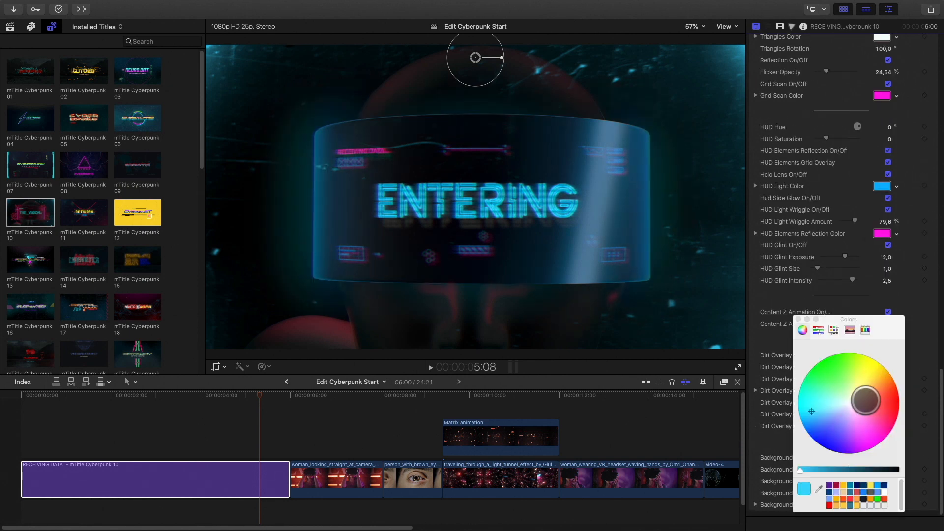
left_click(798, 319)
left_click_drag(849, 380, 833, 385)
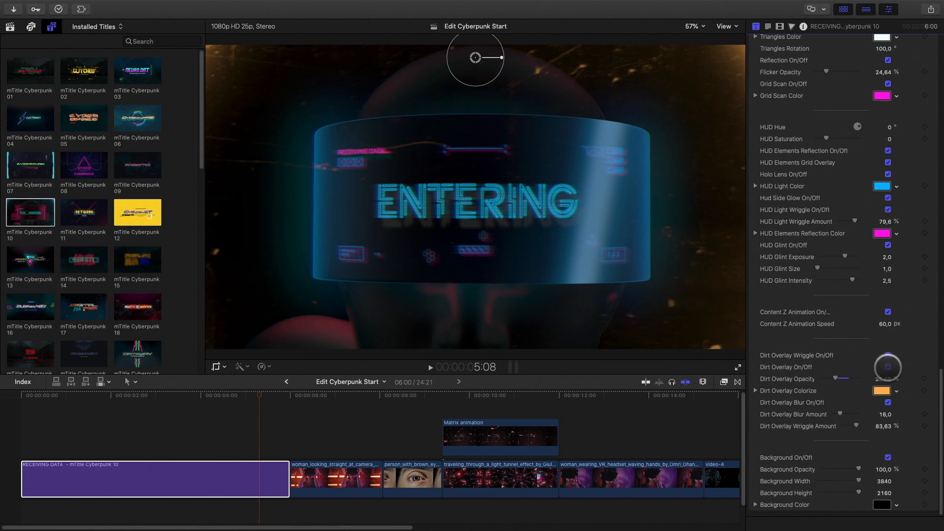
- Turn off the title's Dirt Overlay, Background and Head
left_click(887, 367)
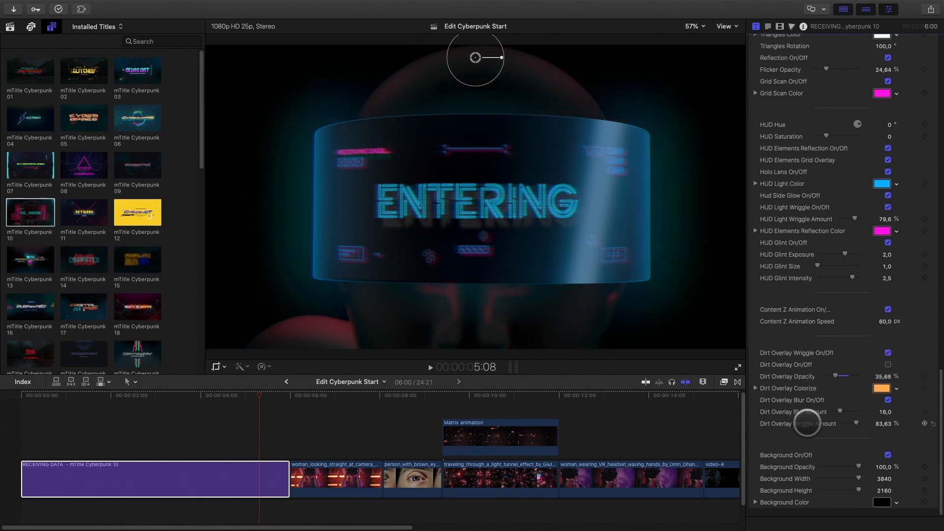
left_click(888, 458)
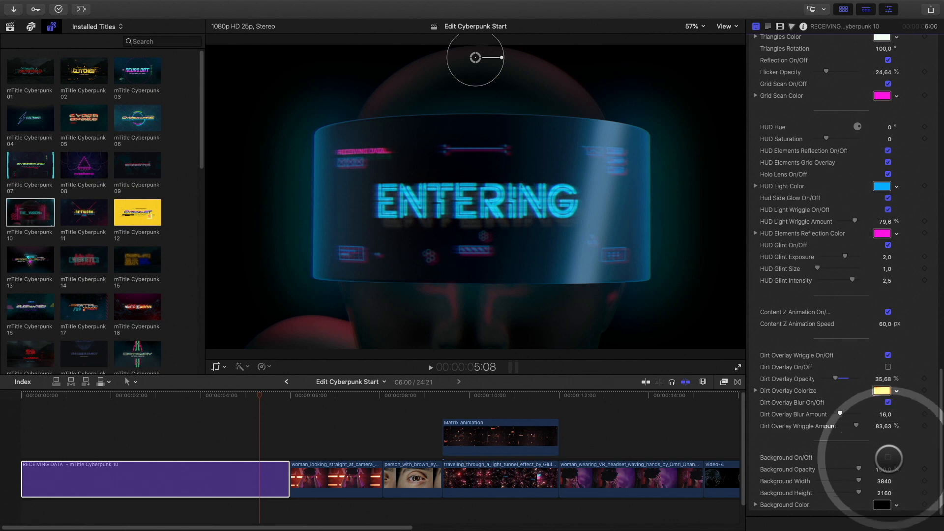
scroll(802, 465, "up", 15)
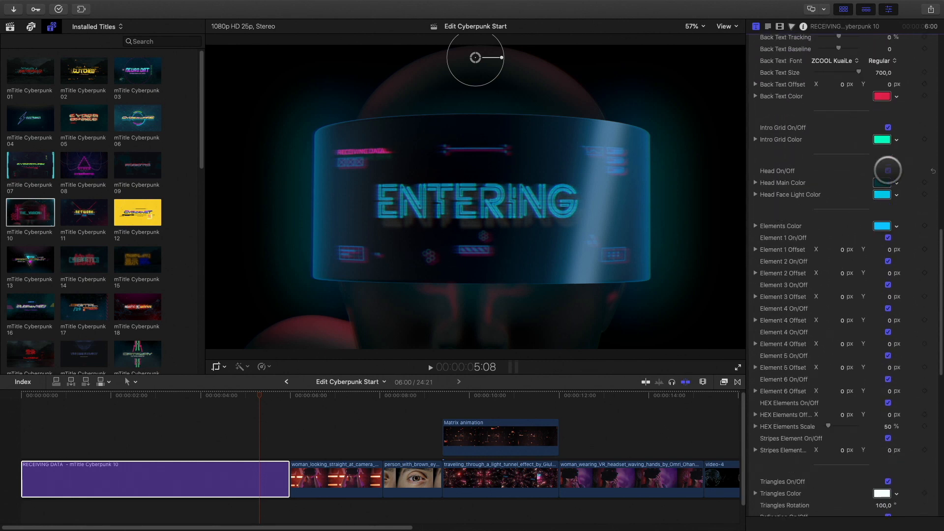
left_click(887, 170)
left_click(351, 120)
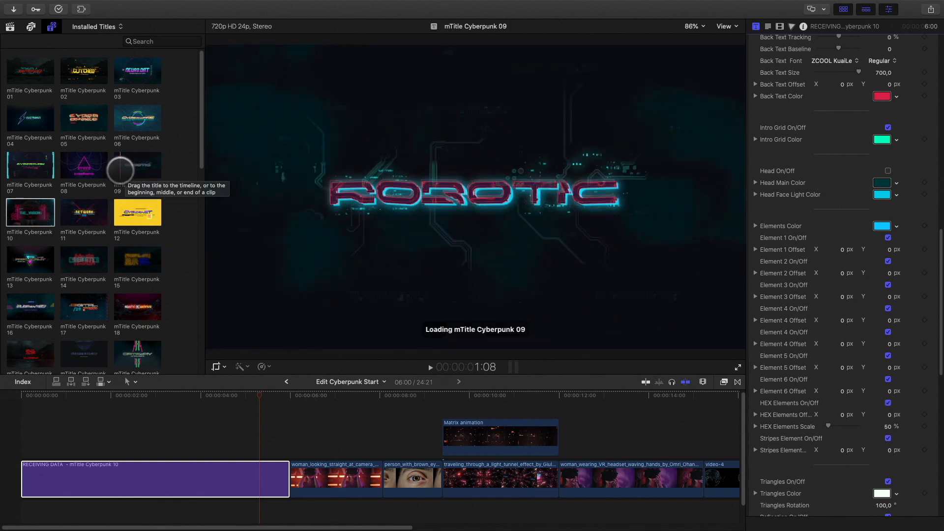
- Place mTitle Cyberpunk 09 beneath the first title at the timeline start and trim it to 6 seconds
left_click_drag(120, 169, 22, 502)
left_click_drag(466, 486, 287, 489)
left_click_drag(251, 396, 161, 411)
- Turn off Animation Out and the Title text of mTitle Cyberpunk 09 so only its background animation remains
left_click(190, 486)
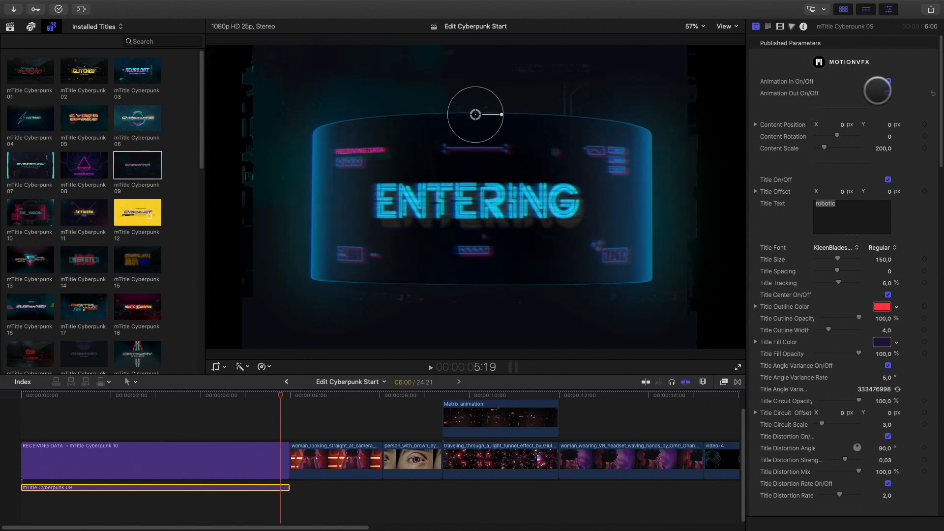
left_click(887, 93)
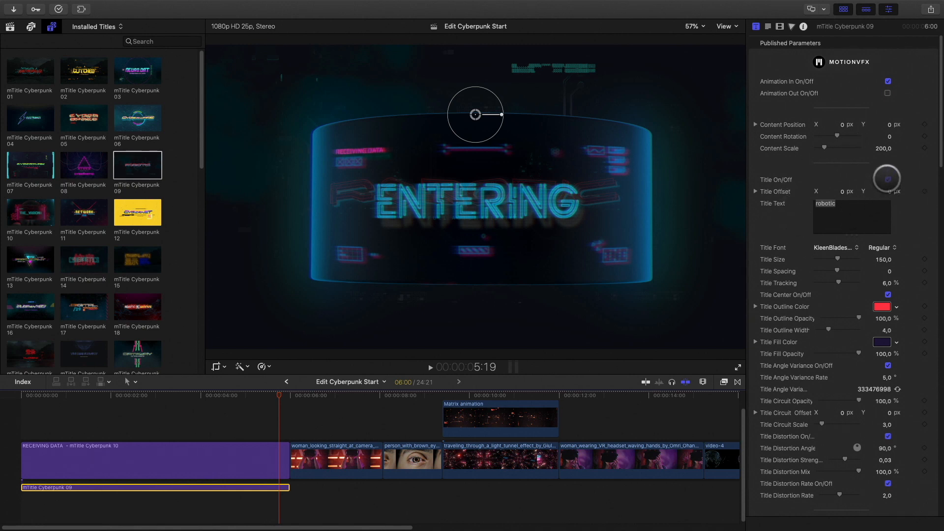
left_click(887, 180)
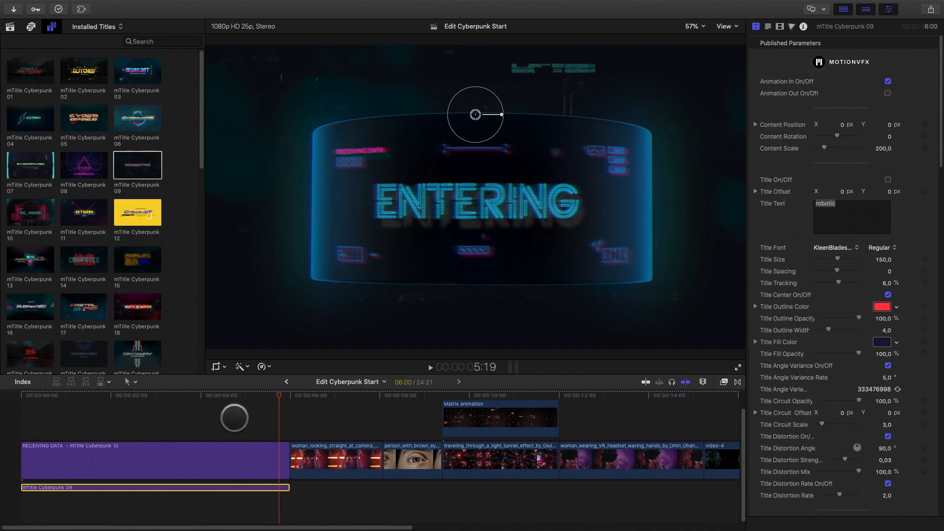
left_click_drag(278, 395, 202, 396)
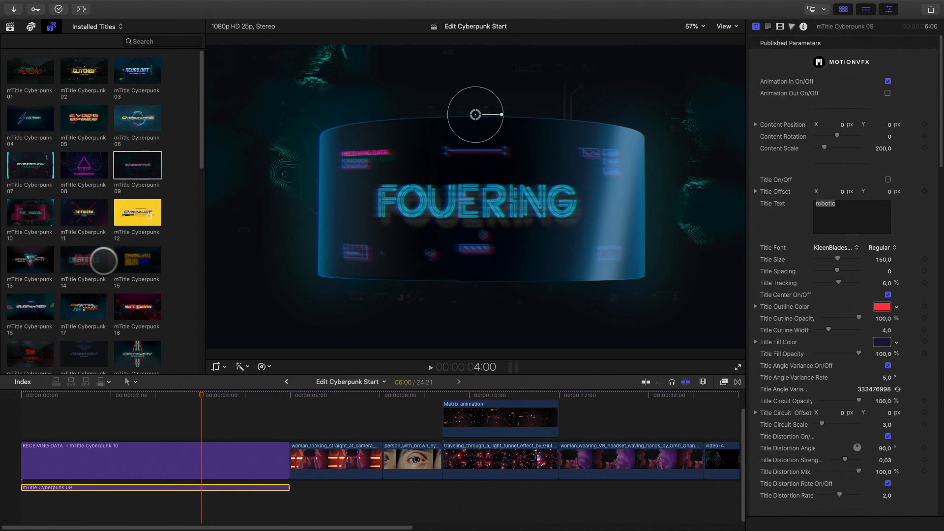
- Place Add-on 08 above the opening title at the timeline start and trim it to 6 seconds
scroll(103, 261, "down", 10)
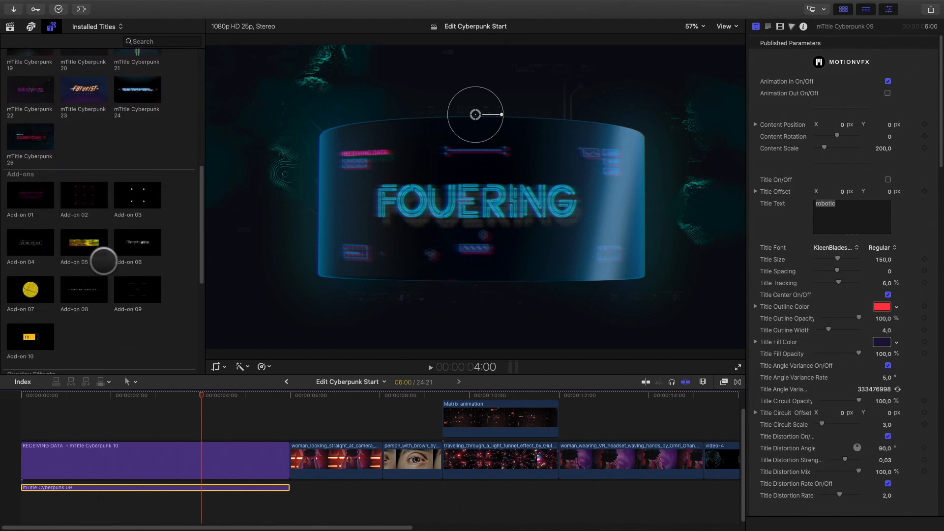
scroll(104, 261, "down", 5)
left_click_drag(74, 215, 70, 439)
left_click_drag(469, 439, 288, 439)
- Set Add-on 08's Content Scale to 118 and change its caption text to "> VR UNIVERSUM: _"
left_click(143, 415)
left_click_drag(883, 143, 880, 150)
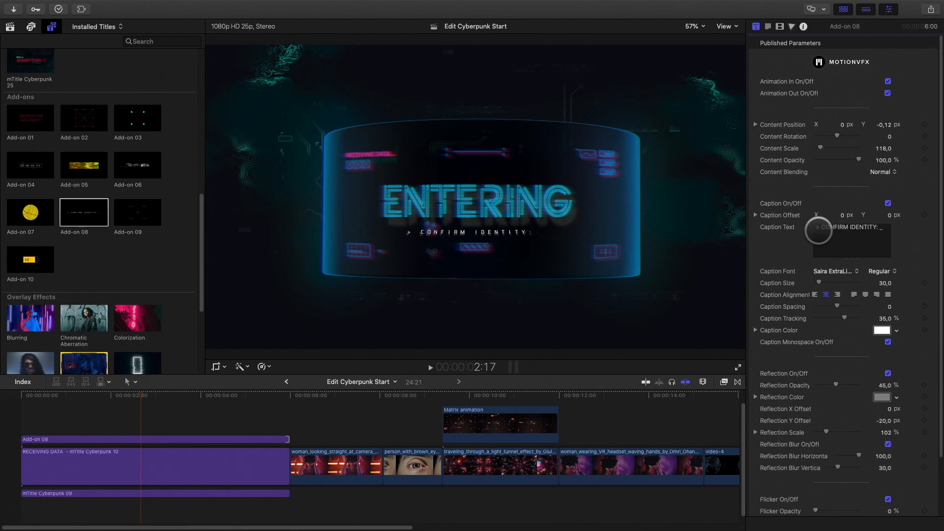
type("VR UNIVERSUM")
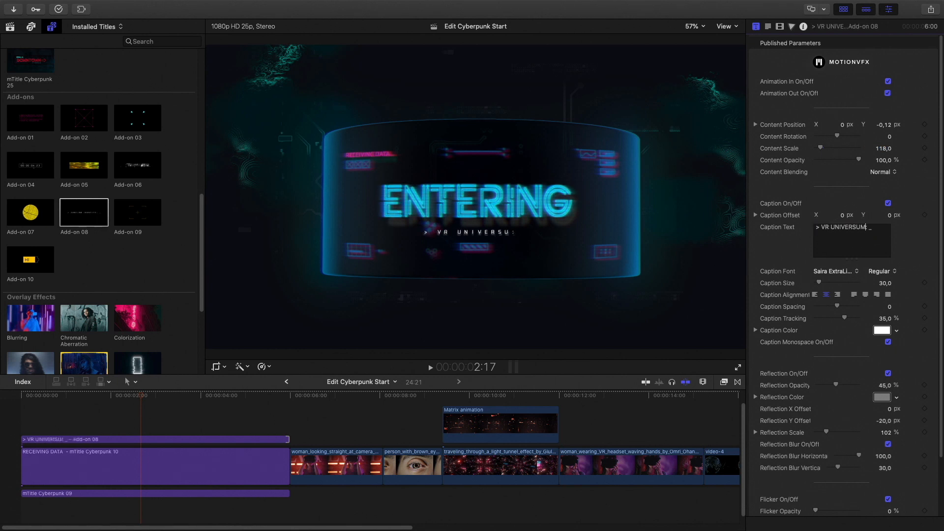
type(":")
left_click(131, 395)
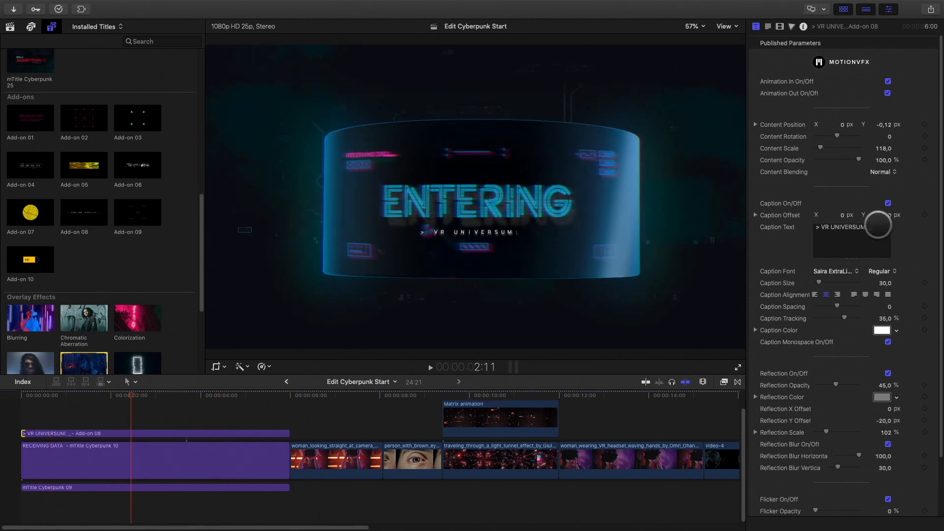
- Set Add-on 08's vertical content position to -0,17 px and trim its start so it lasts 4:12
left_click_drag(885, 126, 884, 125)
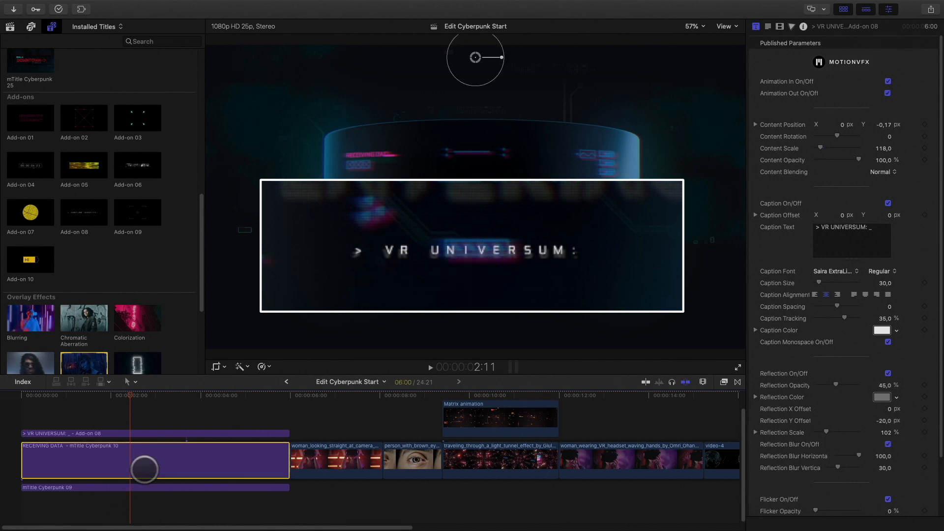
left_click(144, 469)
scroll(783, 445, "down", 15)
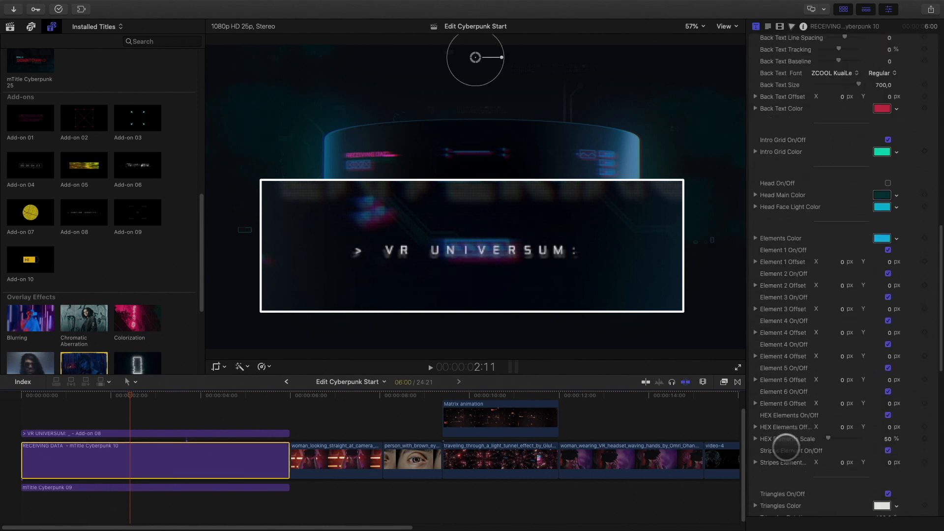
scroll(784, 445, "down", 3)
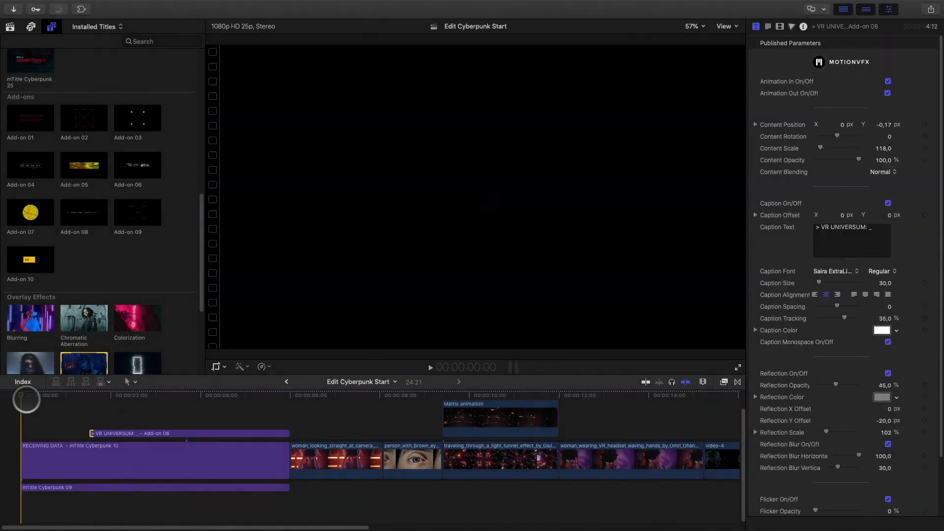
- Stabilize the brown-eye clip with the Automatic method and a Smoothing of 3,0
left_click_drag(25, 394, 410, 393)
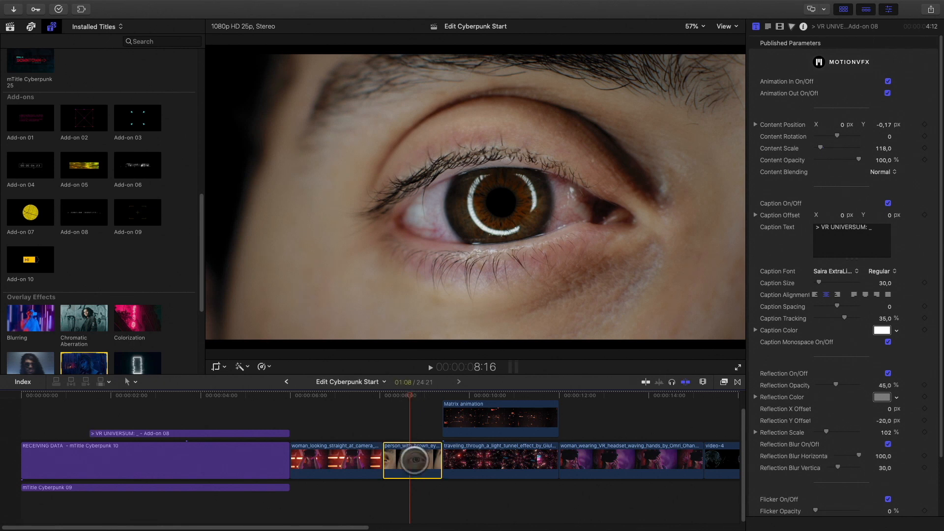
mouse_move(409, 396)
left_mouse_down()
mouse_move(386, 402)
mouse_move(442, 392)
mouse_move(412, 396)
left_mouse_up()
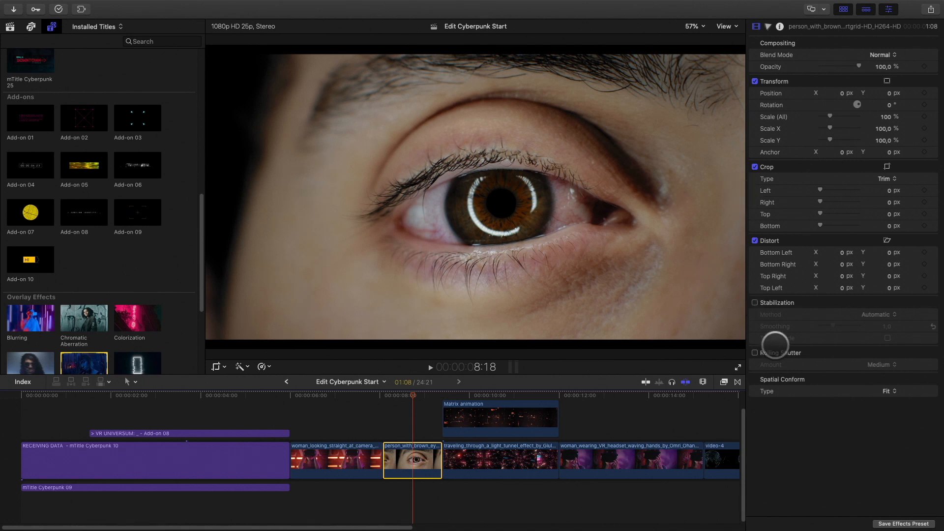
left_click(754, 303)
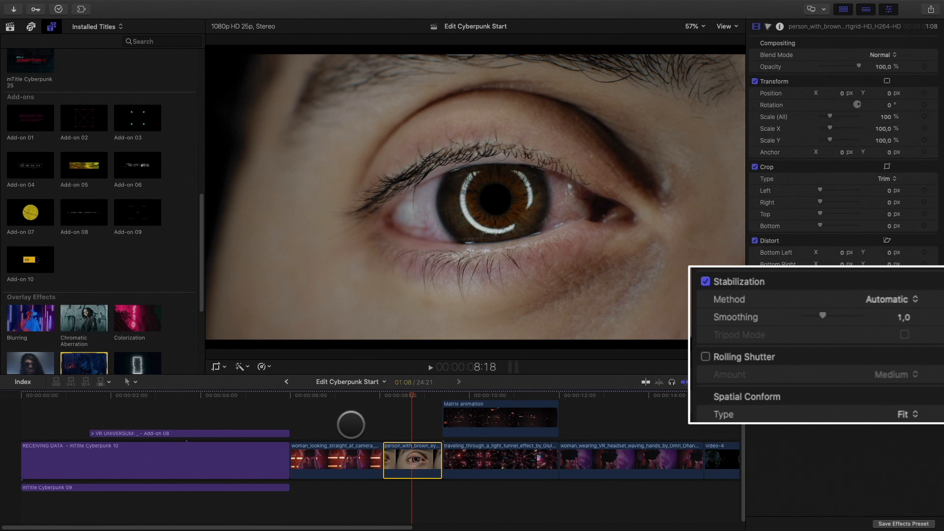
mouse_move(411, 397)
left_mouse_down()
mouse_move(386, 398)
mouse_move(409, 399)
left_mouse_up()
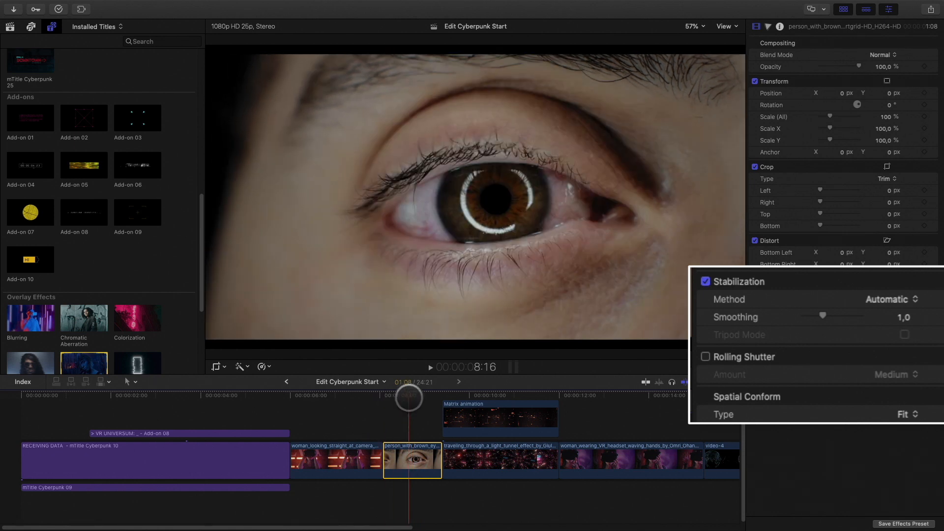
left_click_drag(826, 311, 887, 305)
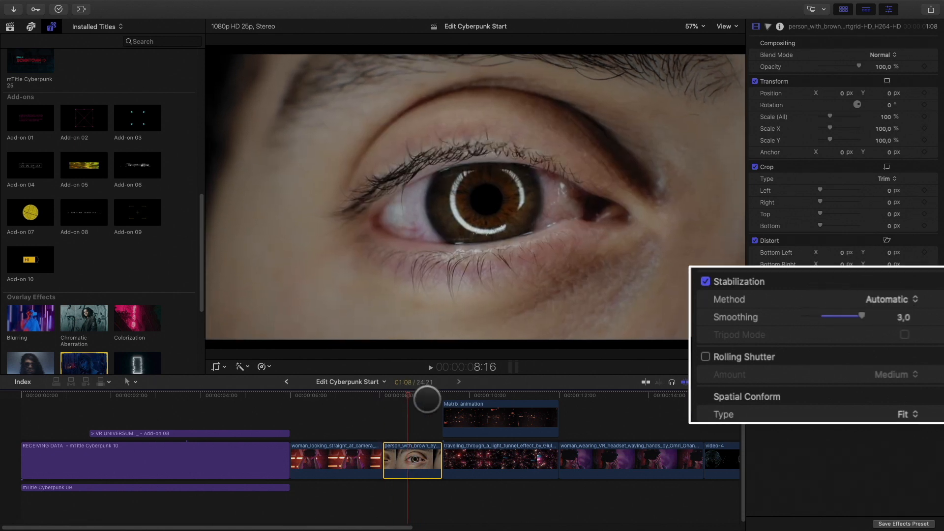
left_click_drag(408, 394, 438, 321)
- Copy the light tunnel clip and its Matrix animation above the eye clip, aligned with the eye clip's end
scroll(423, 419, "up", 1)
scroll(442, 413, "right", 1)
left_click_drag(498, 429, 381, 387)
left_click_drag(470, 393, 378, 382)
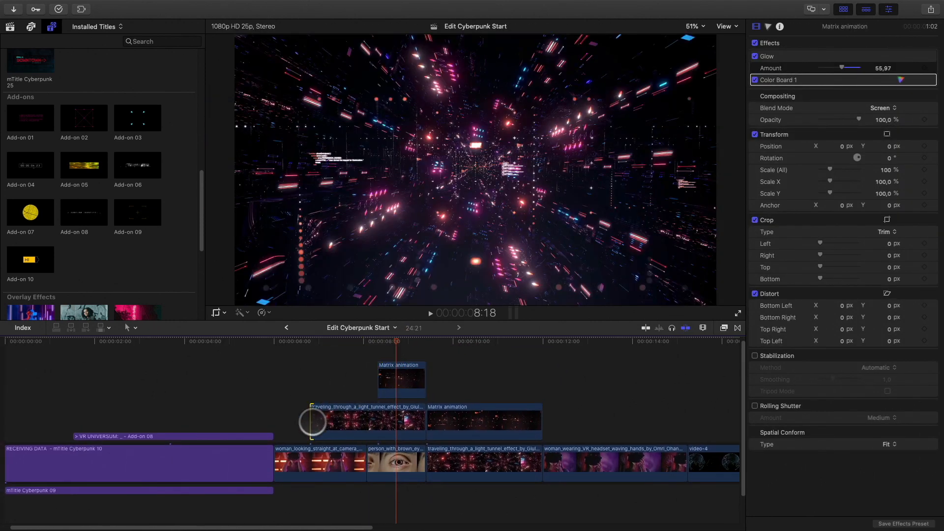
- Trim the starts of both copied clips above the eye clip so each lasts 1:04
left_click_drag(312, 418, 378, 418)
left_click(365, 342)
key("Right")
key("Left")
left_click_drag(378, 385, 375, 386)
left_click_drag(377, 420, 375, 419)
- Combine the two trimmed copies into compound clip "Edit Cyberpunk Start Clip" and set its blend mode to Screen
left_click_drag(350, 375, 392, 420)
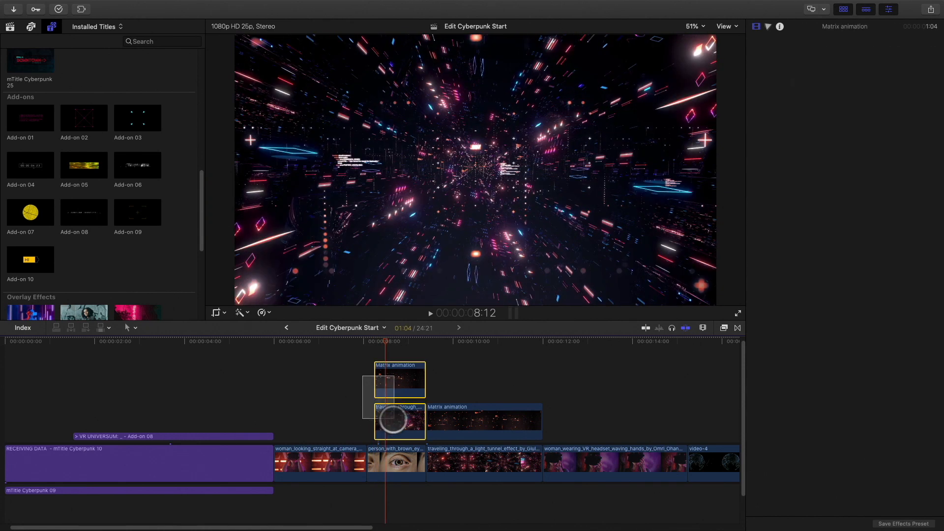
right_click(392, 418)
left_click(428, 350)
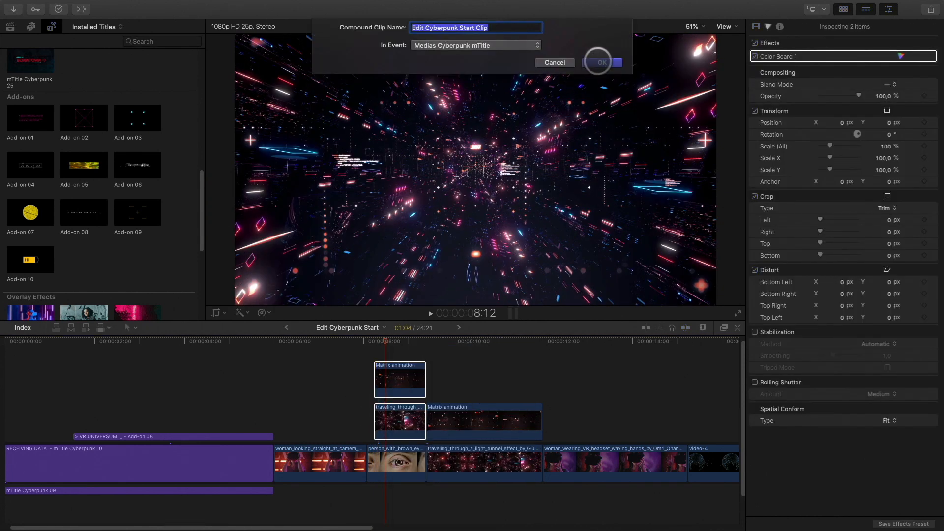
left_click(598, 62)
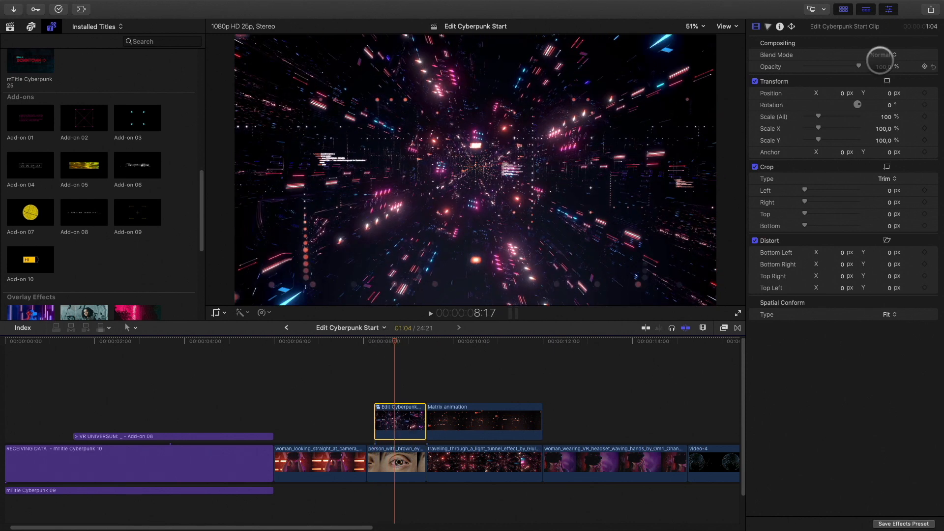
left_click(880, 55)
left_click(880, 138)
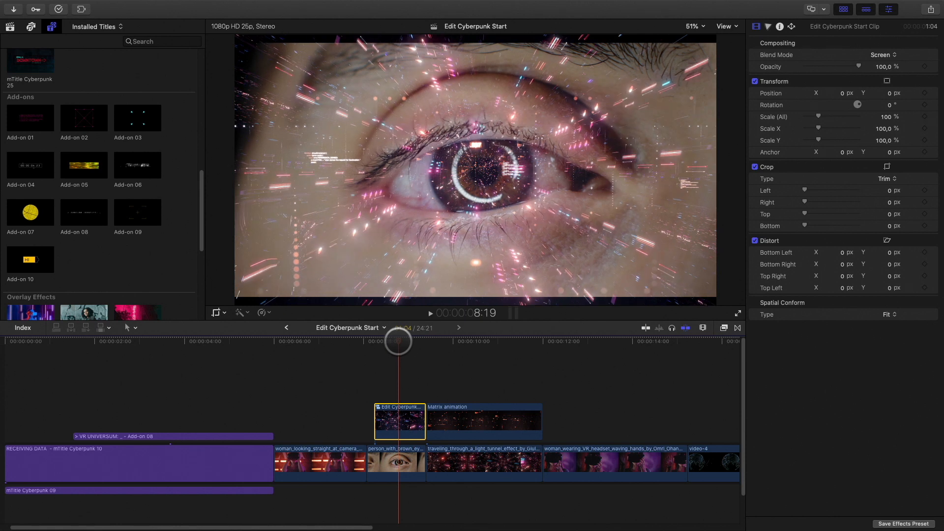
- Scale the compound clip to 52 % and position it over the iris at X 31,0 px and Y -24,1 px
left_click(396, 342)
left_click_drag(818, 116, 889, 103)
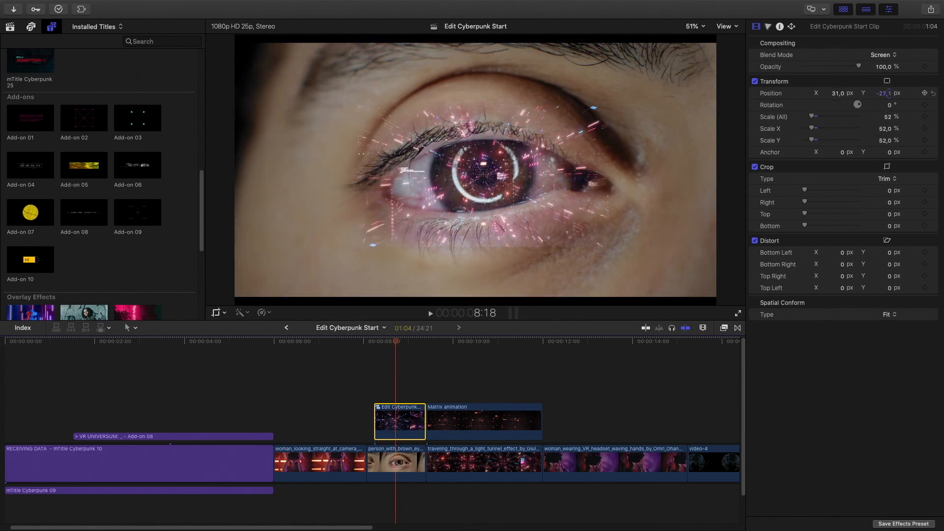
left_click(384, 348)
mouse_move(384, 348)
left_mouse_down()
mouse_move(415, 342)
mouse_move(396, 347)
left_mouse_up()
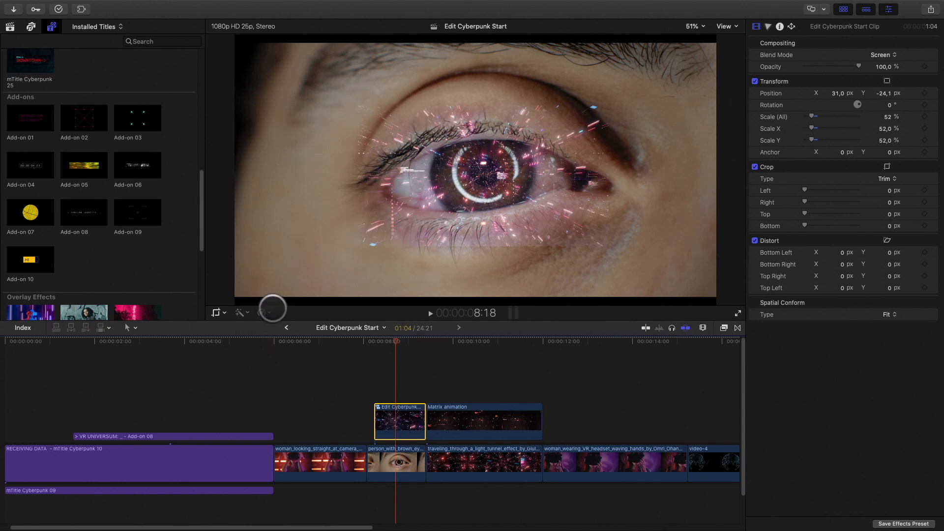
- Reverse the compound clip's playback and preview it over the opening eye
left_click(269, 313)
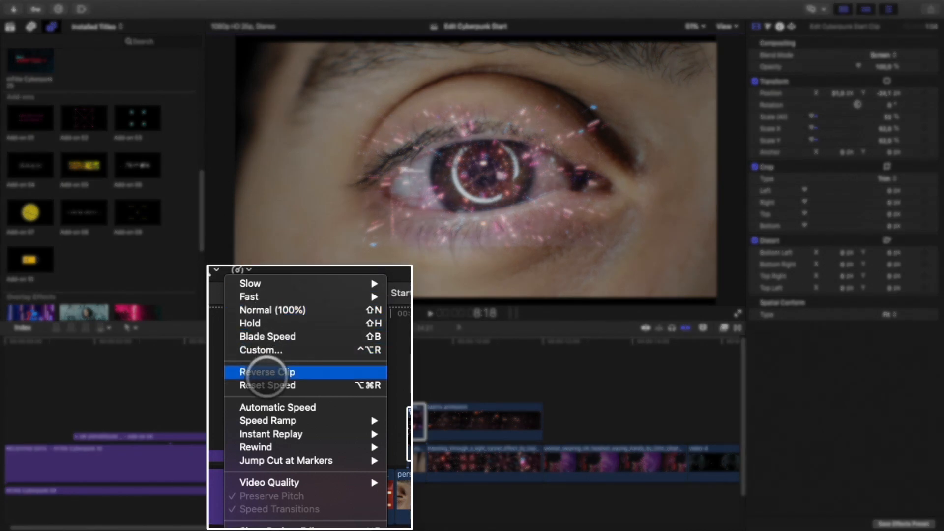
left_click(267, 372)
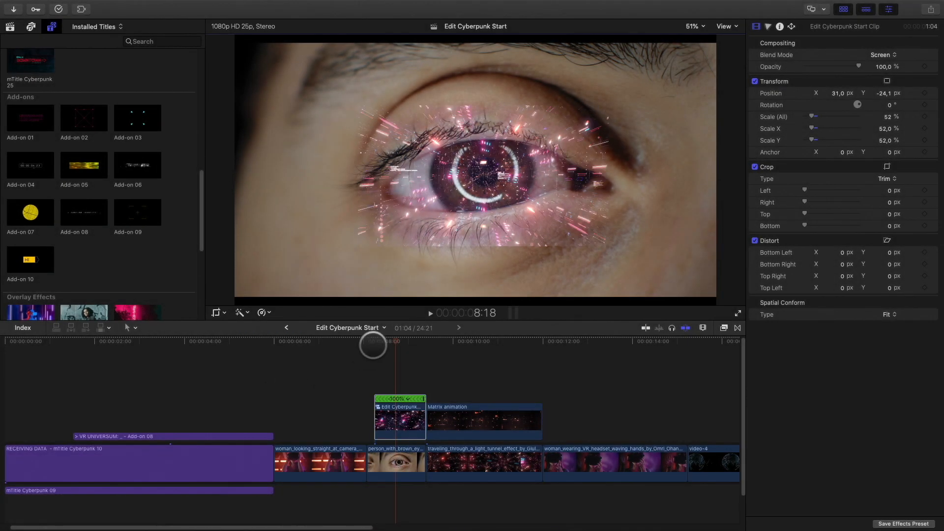
left_click(372, 343)
key("l")
mouse_move(379, 340)
left_mouse_down()
mouse_move(413, 332)
mouse_move(378, 343)
left_mouse_up()
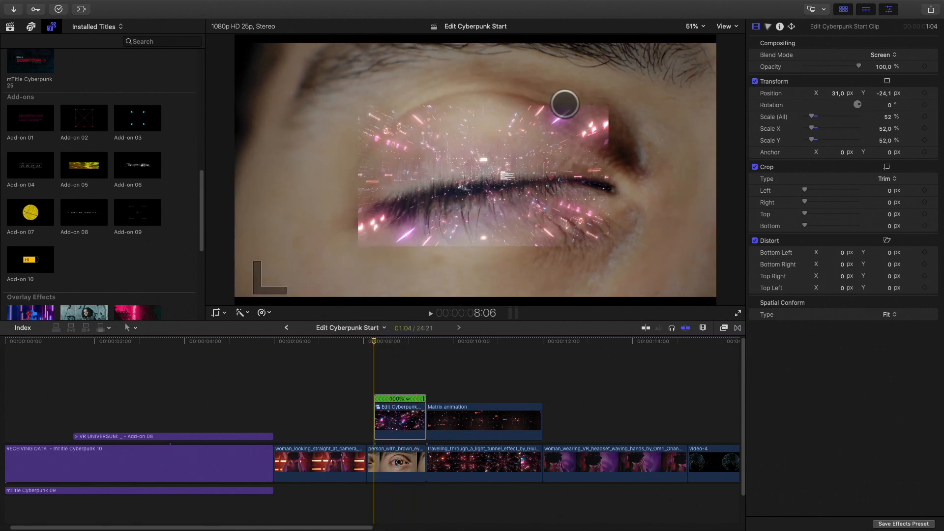
- Apply the Draw Mask effect from the Masks category to the compound clip
left_click(724, 327)
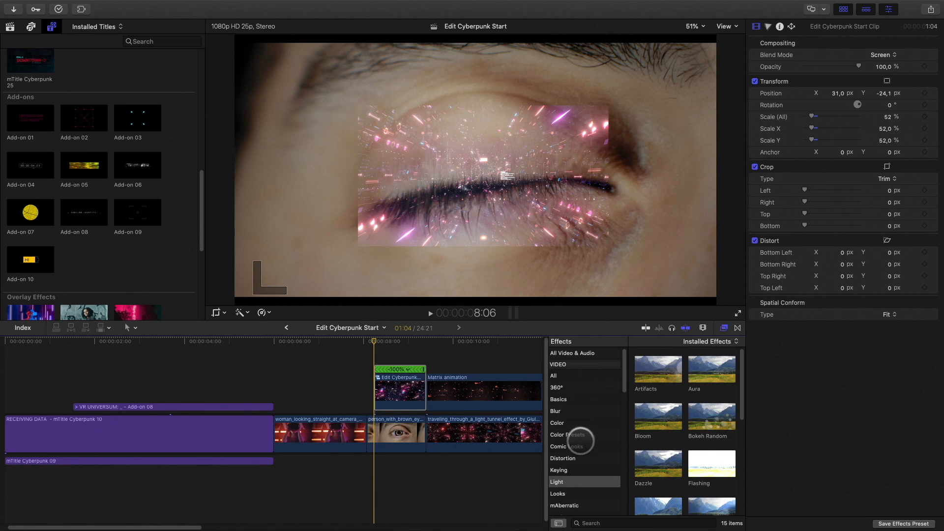
scroll(581, 440, "down", 5)
left_click(570, 411)
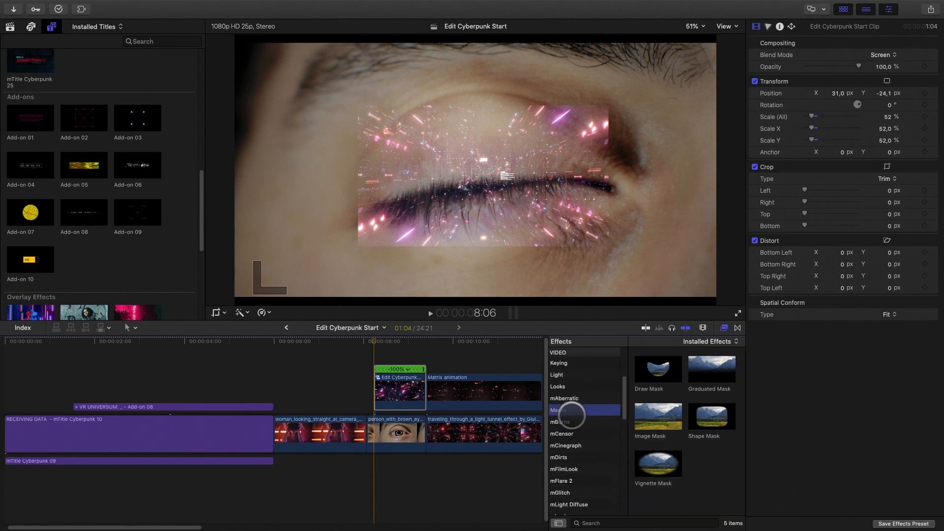
mouse_move(658, 370)
left_mouse_down()
mouse_move(585, 354)
mouse_move(398, 389)
left_mouse_up()
left_click(722, 328)
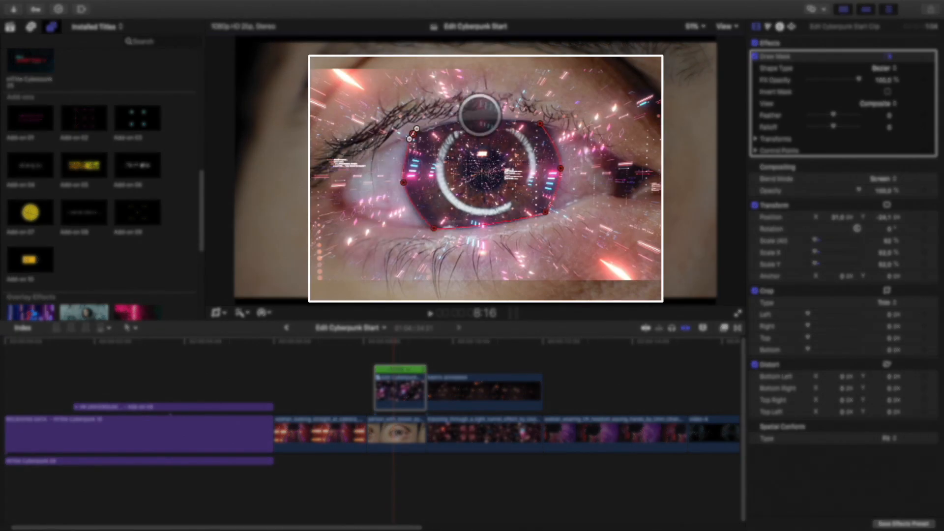
- Draw a seven-point Bezier mask around the iris and feather its edge
left_click(480, 118)
left_click_drag(834, 114, 852, 103)
left_click(434, 229)
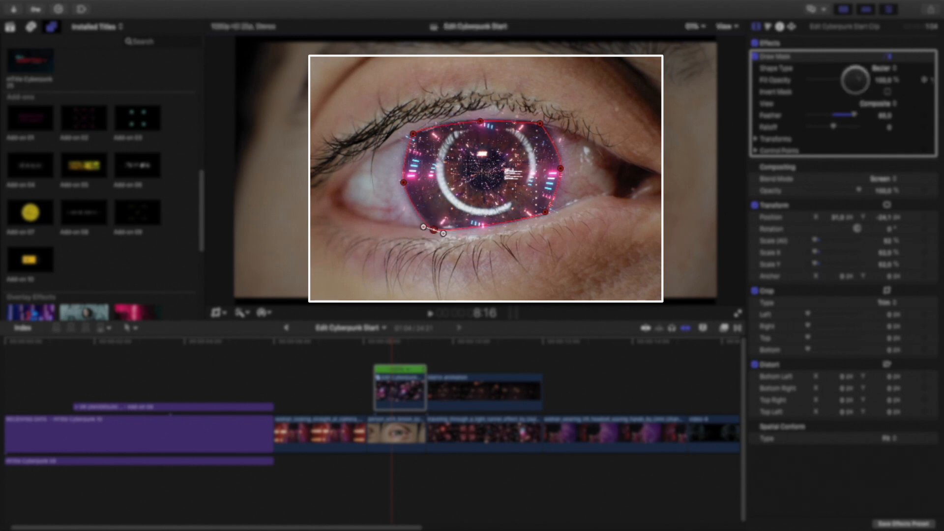
- Keyframe the mask's control points and reshape the mask frame by frame backward so it follows the closing eyelids
left_click(755, 151)
left_click(924, 150)
key("Left")
key("Left")
key("Left")
key("Left")
key("Left")
key("Left")
left_click_drag(434, 230, 428, 222)
key("Left")
left_click_drag(411, 148, 411, 162)
left_click_drag(553, 134, 554, 148)
left_click_drag(411, 162, 405, 168)
key("Left")
left_click_drag(484, 133, 482, 152)
left_click_drag(555, 148, 555, 158)
left_click_drag(549, 201, 548, 195)
left_click_drag(424, 217, 424, 213)
left_click_drag(405, 168, 411, 179)
key("Left")
left_click_drag(482, 152, 487, 191)
key("Left")
left_click_drag(554, 167, 556, 193)
left_click_drag(411, 179, 410, 192)
key("Right")
key("Right")
key("Right")
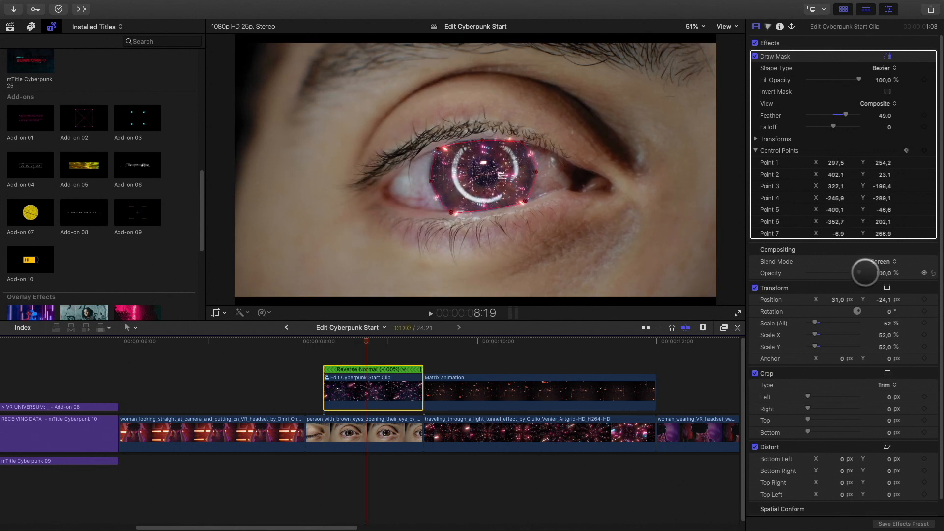
- Try alternative blend modes for the masked compound clip over the iris
left_click(881, 262)
left_click(881, 253)
left_click(879, 262)
left_click(879, 252)
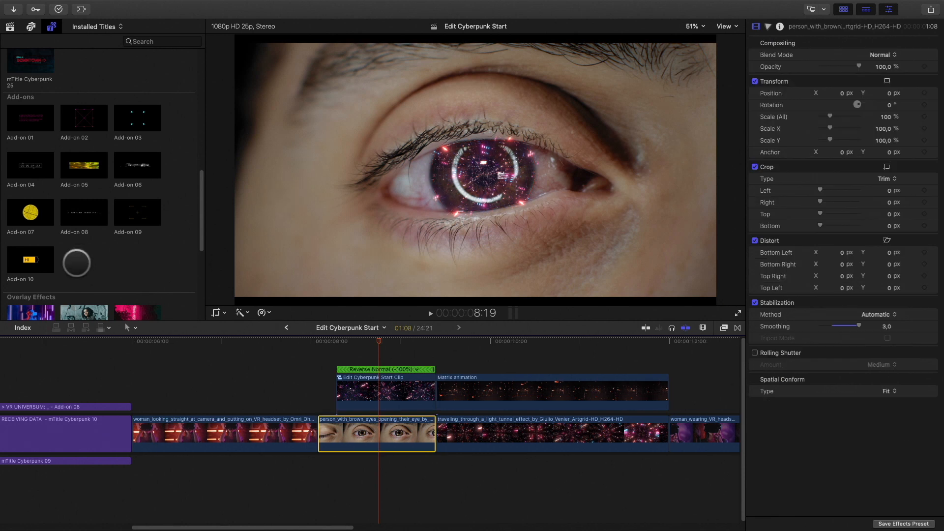
- Add the Blurring overlay effect above the compound clip at its start and cut off everything past the compound clip's end
scroll(86, 263, "down", 10)
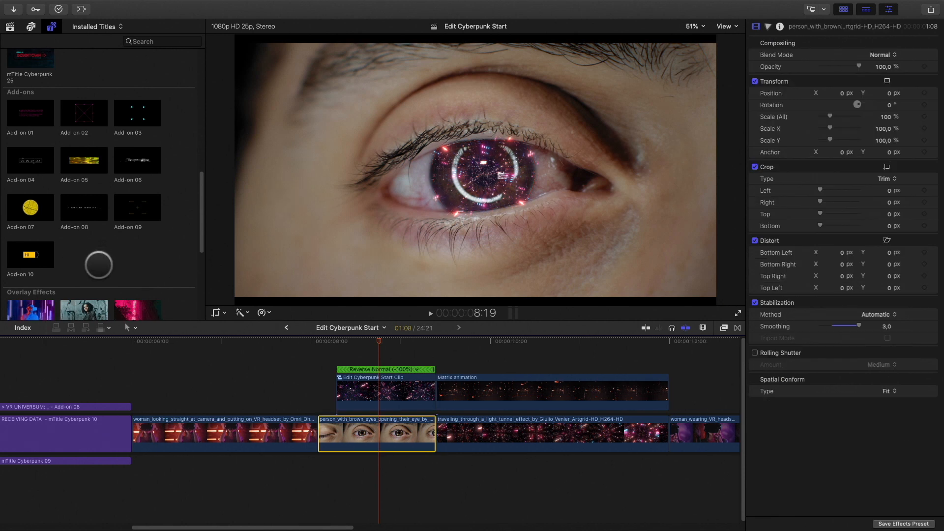
left_click_drag(31, 102, 337, 358)
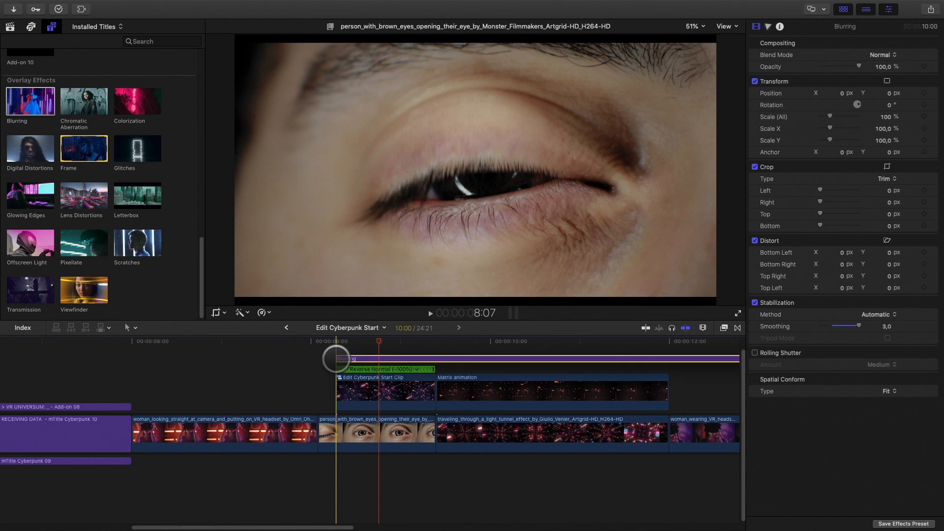
key("super+b")
left_click(456, 362)
key("BackSpace")
- Center the Blurring vignette on the iris and extend it to the eye clip's start, with Animation In and Out turned off
mouse_move(381, 345)
left_mouse_down()
mouse_move(336, 350)
mouse_move(397, 341)
left_mouse_up()
left_click_drag(554, 101, 486, 166)
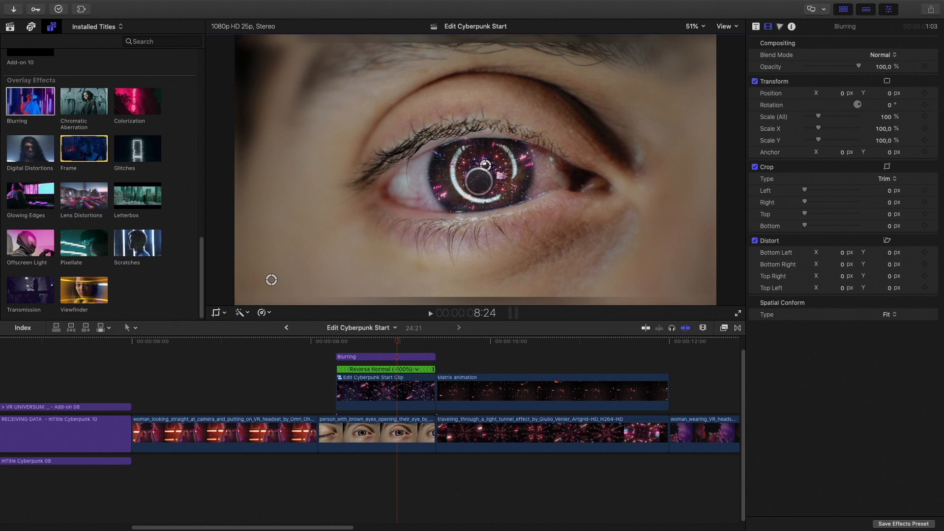
left_click(372, 344)
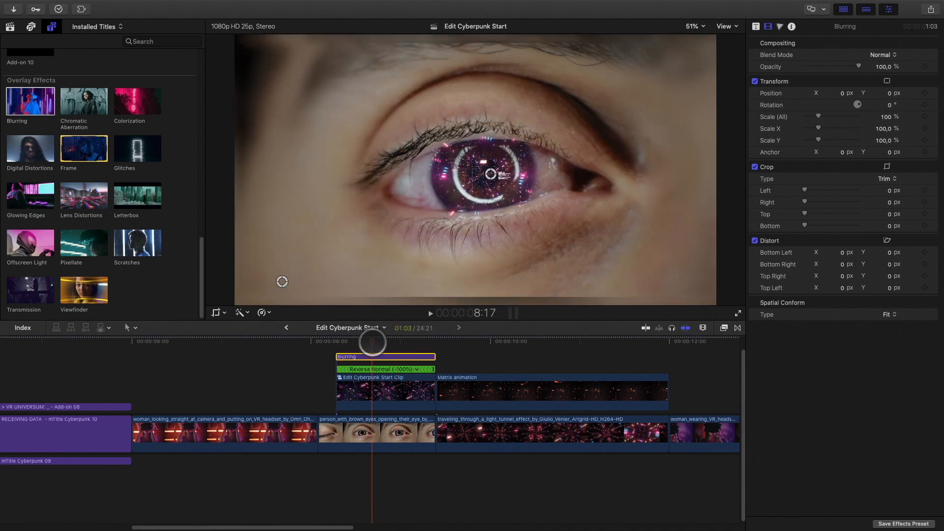
left_click_drag(337, 357, 318, 355)
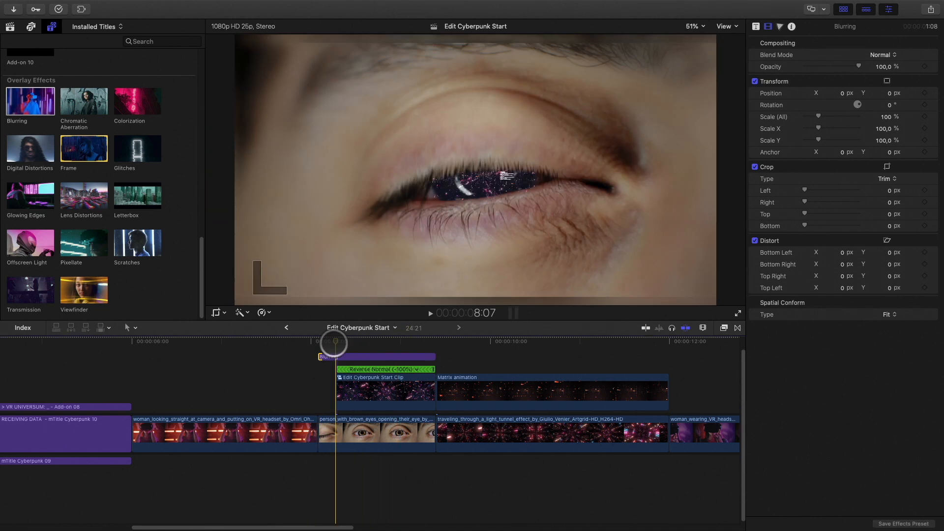
left_click(755, 26)
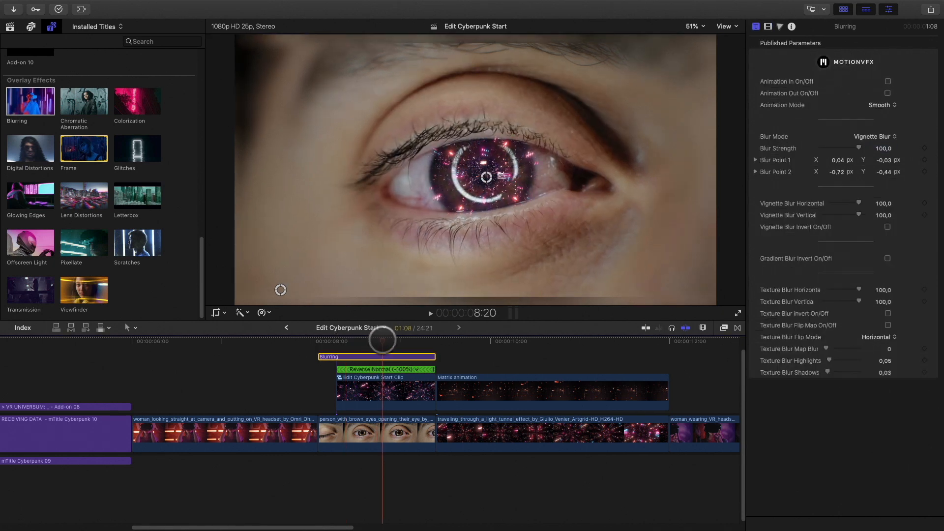
- Add the Lens Distortions overlay above Blurring at the eye clip's start and trim it to the eye clip's 1:08 length
left_click_drag(83, 195, 319, 358)
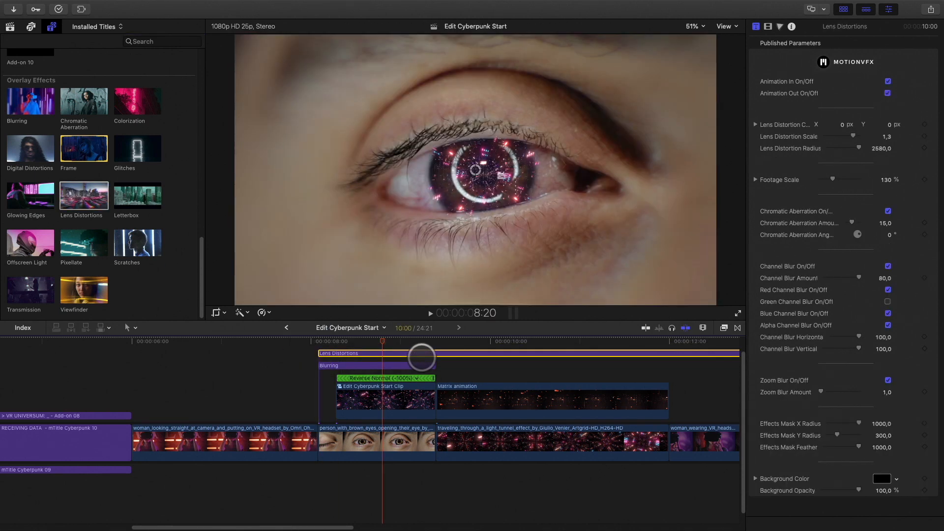
key("super+b")
left_click(455, 374)
key("Delete")
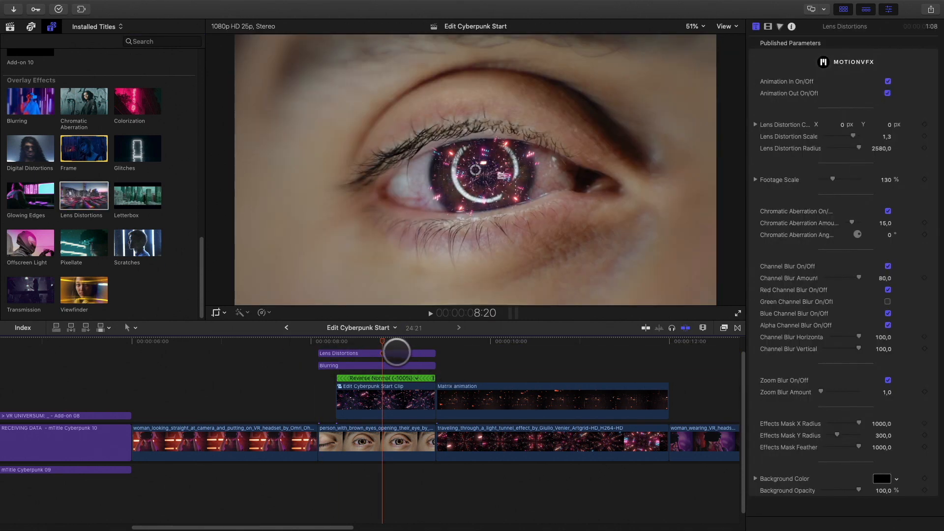
- Turn off Lens Distortions' Animation Out and set Lens Distortion Scale 1,5, Radius 2000,0 and Footage Scale 147 %
left_click(361, 353)
left_click_drag(855, 136, 853, 136)
left_click(335, 340)
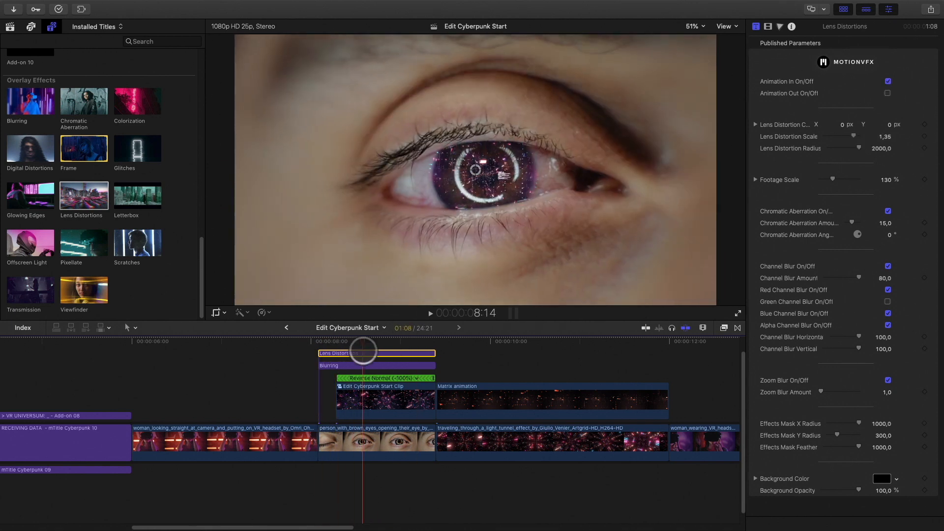
left_click(368, 344)
left_click_drag(832, 179, 834, 179)
left_click_drag(853, 136, 855, 136)
left_click(330, 345)
left_click_drag(330, 344, 390, 341)
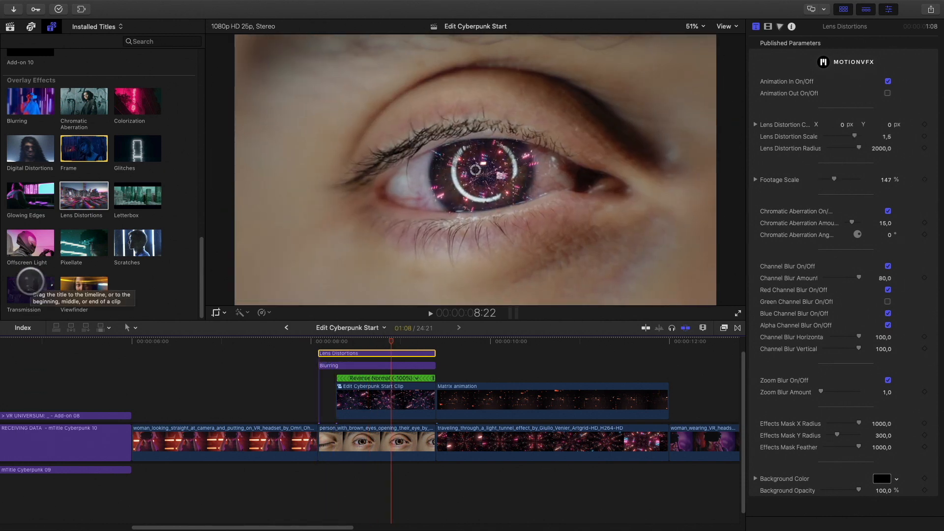
- Add the Offscreen Light overlay above Lens Distortions at the eye clip's start, trim it to the clip's end and turn off Animation Out
left_click_drag(31, 276, 344, 365)
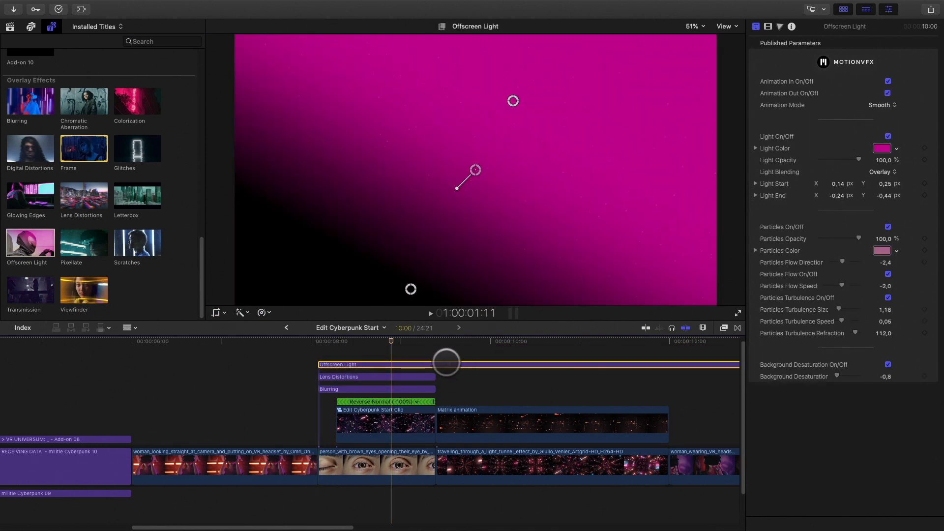
key("super+b")
left_click(479, 395)
key("BackSpace")
left_click(343, 364)
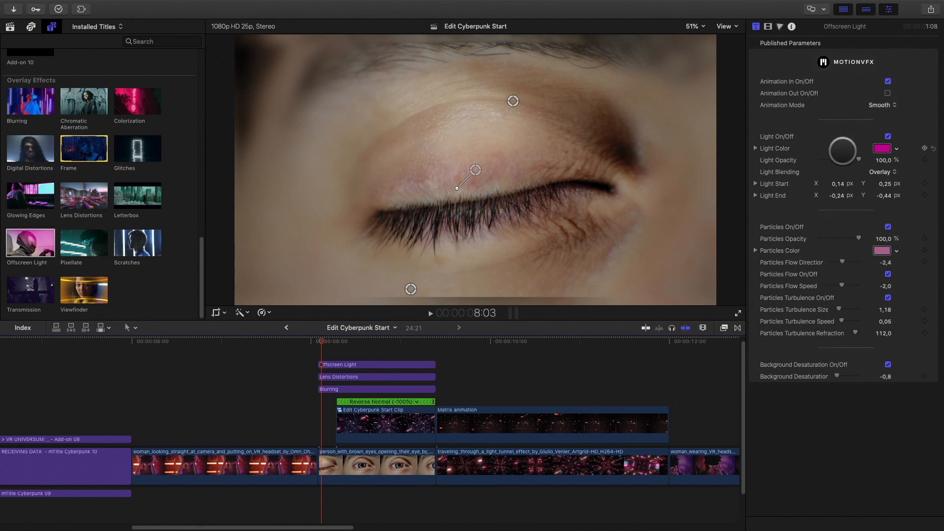
- Set Offscreen Light's Light Color to purple, its Particles Color to crimson and Light Opacity to 79 %
left_click(884, 148)
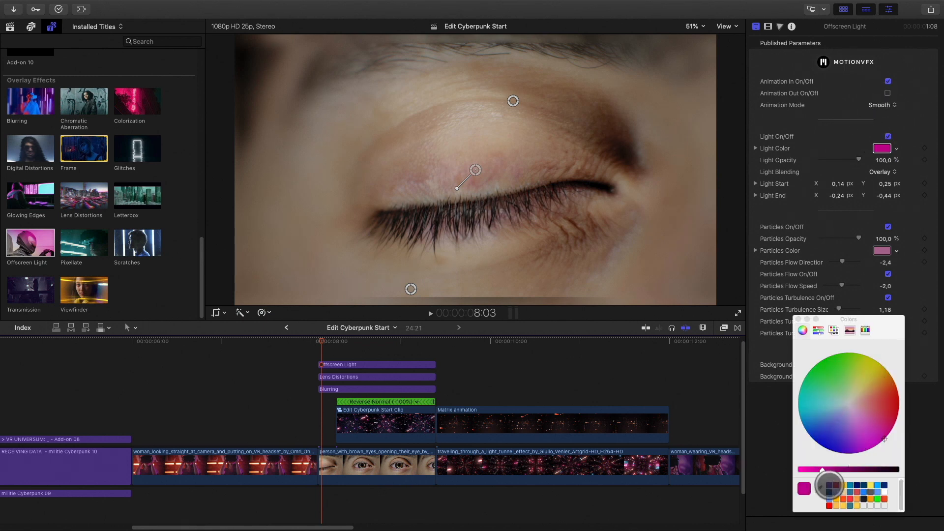
left_click(829, 486)
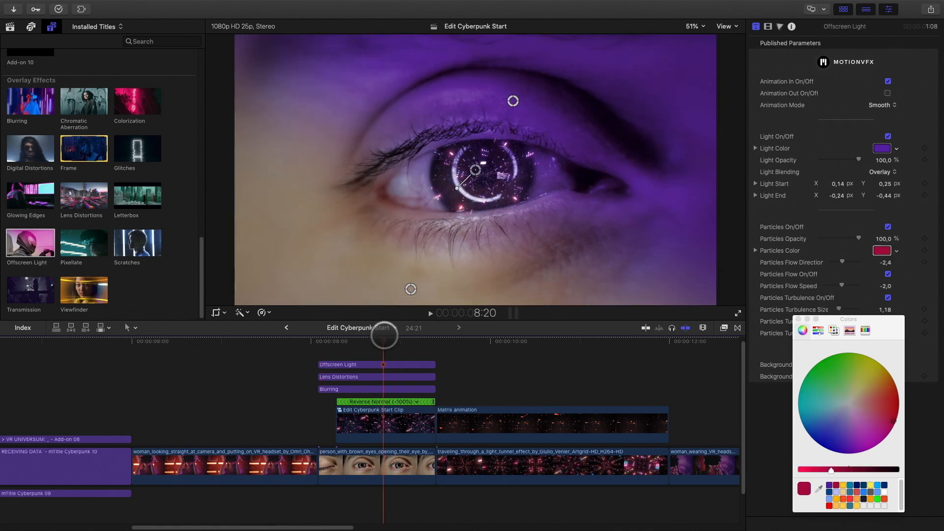
left_click_drag(858, 160, 847, 162)
- Reposition the light gradient with Light Start at about X 0,41, Y 0,7 and Light End at about X -0,89, Y -0,53
left_click_drag(512, 101, 603, 6)
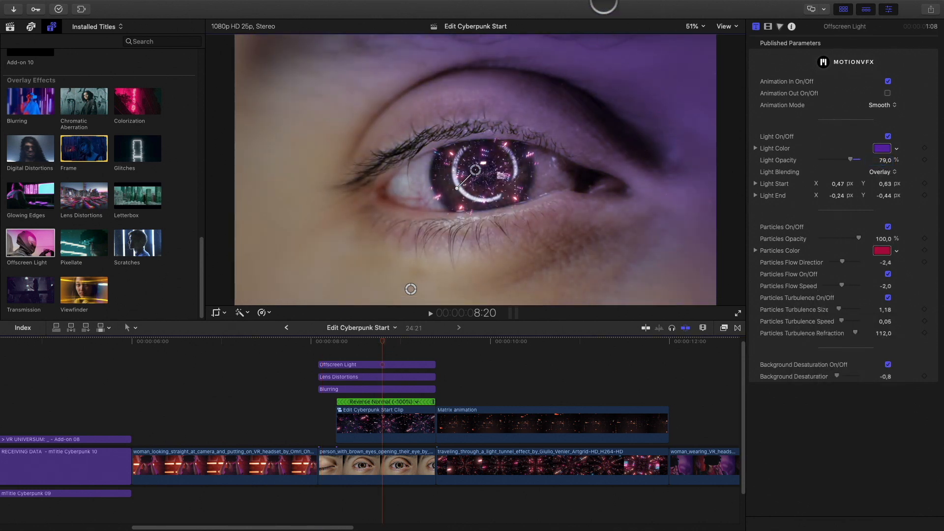
left_click_drag(411, 289, 326, 289)
mouse_move(382, 341)
left_mouse_down()
mouse_move(411, 333)
mouse_move(386, 340)
left_mouse_up()
- Add Add-on 03 above Offscreen Light, trim it to the compound clip's length and center it on the iris at Content Scale 147
scroll(101, 187, "up", 10)
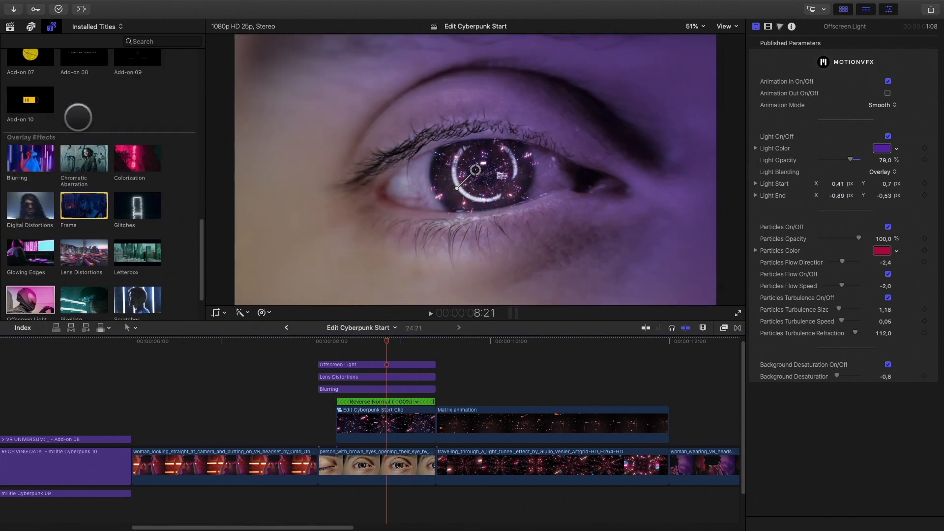
left_click_drag(137, 168, 339, 355)
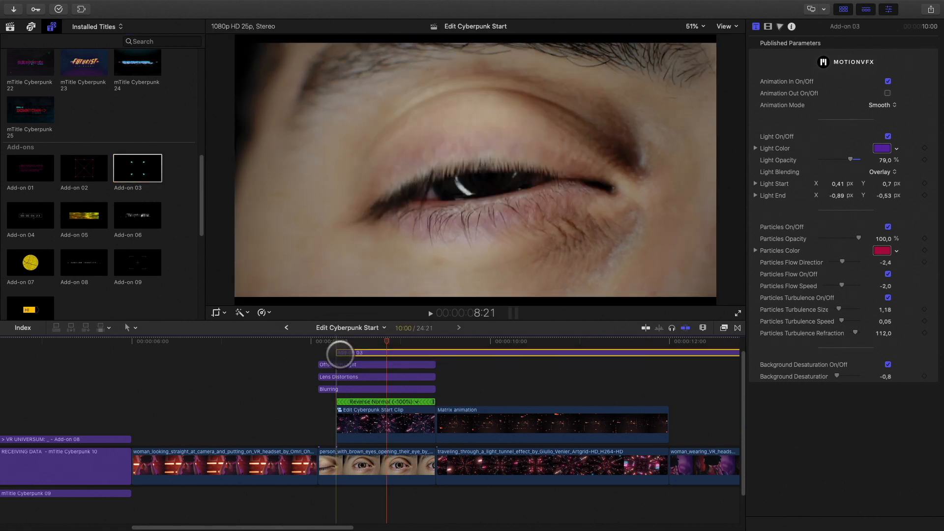
key("super+b")
key("Delete")
left_click(406, 352)
left_click_drag(475, 120, 485, 120)
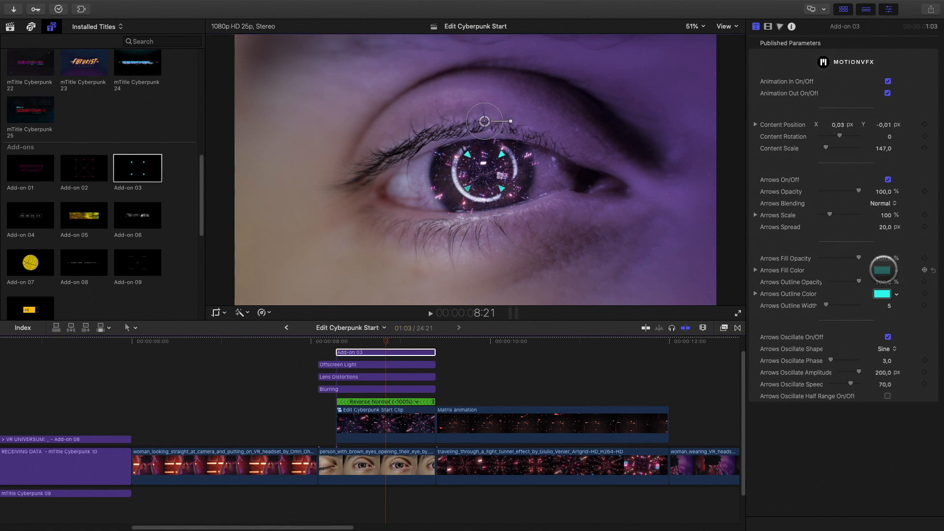
- Give Add-on 03's arrows a coral fill, Screen blending and a Fill Opacity of 34,86 %
left_click(882, 270)
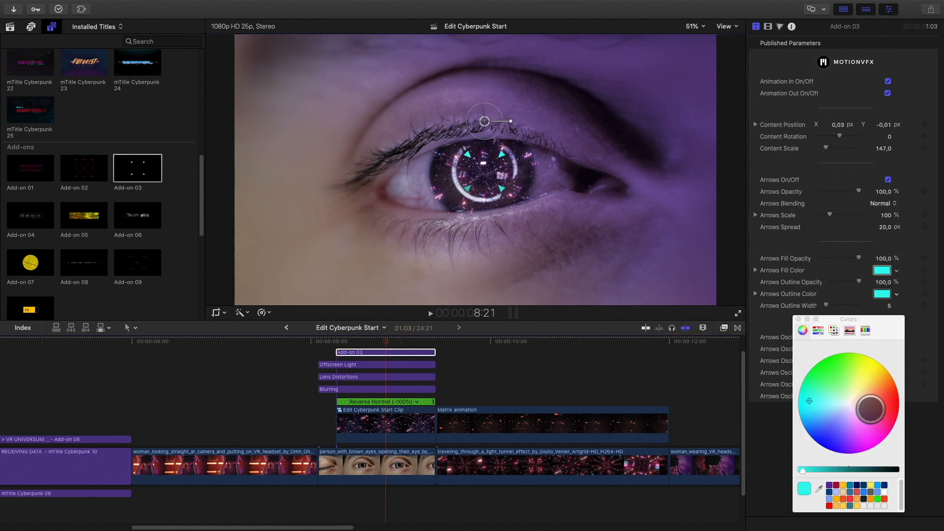
left_click(875, 400)
left_click(798, 319)
left_click(881, 203)
left_click(884, 279)
left_click_drag(873, 258, 831, 260)
- Set the arrows' outline color to dark red and their fill color to pink
left_click(882, 294)
mouse_move(798, 477)
left_mouse_down()
mouse_move(841, 467)
mouse_move(804, 462)
left_mouse_up()
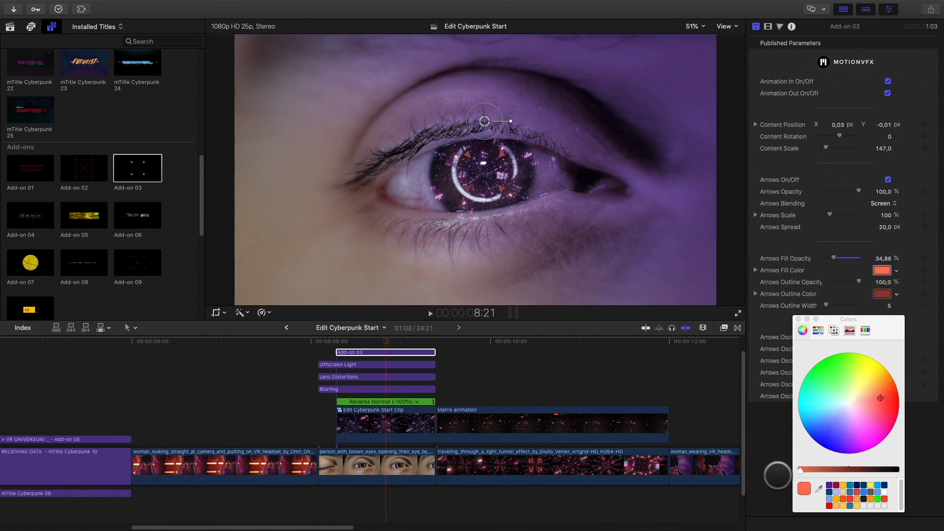
left_click_drag(871, 380, 867, 419)
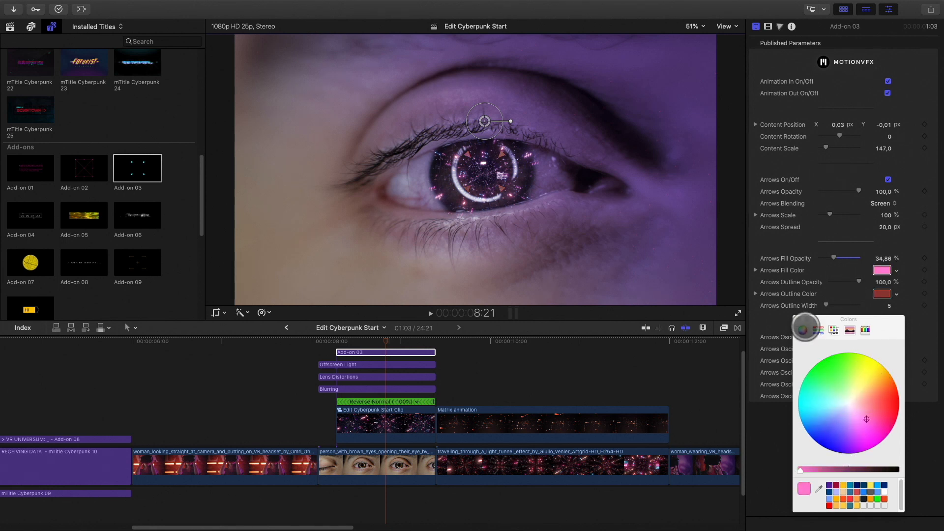
- Trim Add-on 03's start slightly inward and turn off Offscreen Light's Background Desaturation
left_click(382, 499)
left_click_drag(341, 347, 362, 348)
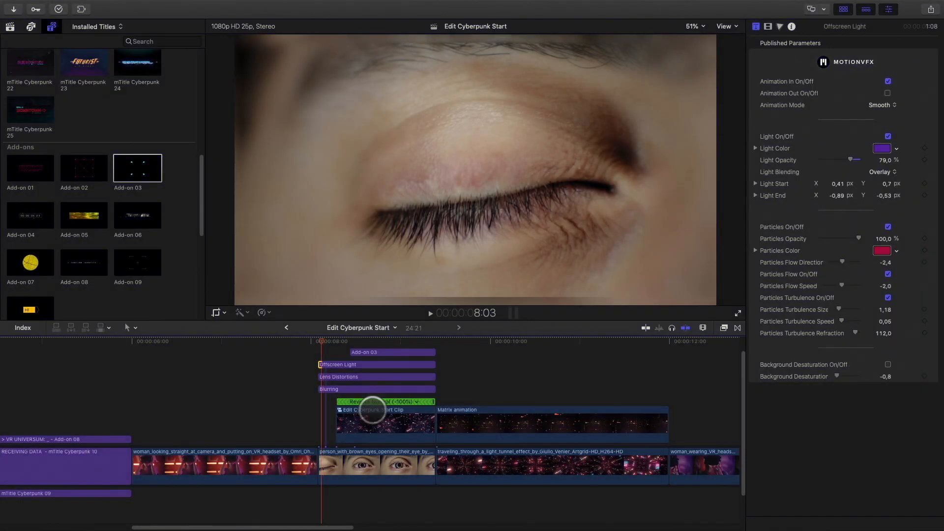
mouse_move(319, 341)
left_mouse_down()
mouse_move(406, 330)
mouse_move(332, 338)
left_mouse_up()
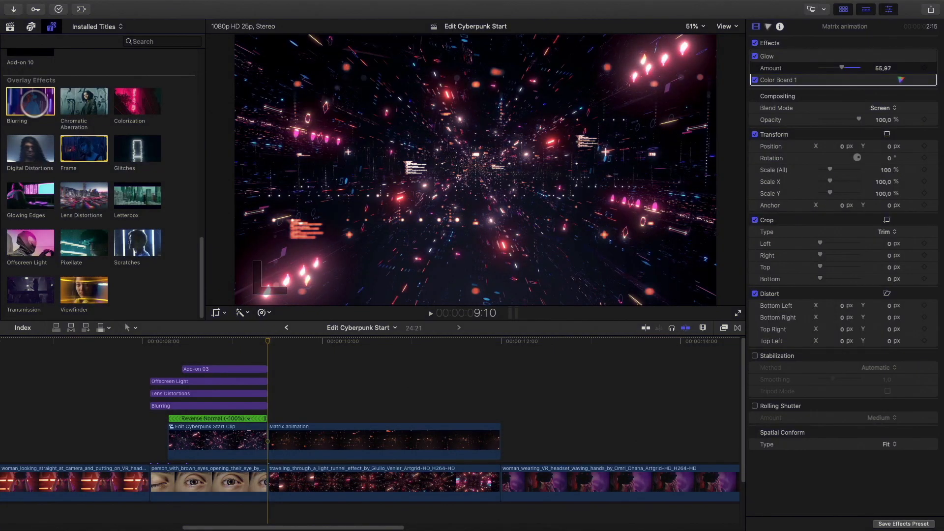
- Add the Blurring overlay above the Matrix animation clip and trim it to that clip's 2:15 length
left_click_drag(31, 103, 269, 415)
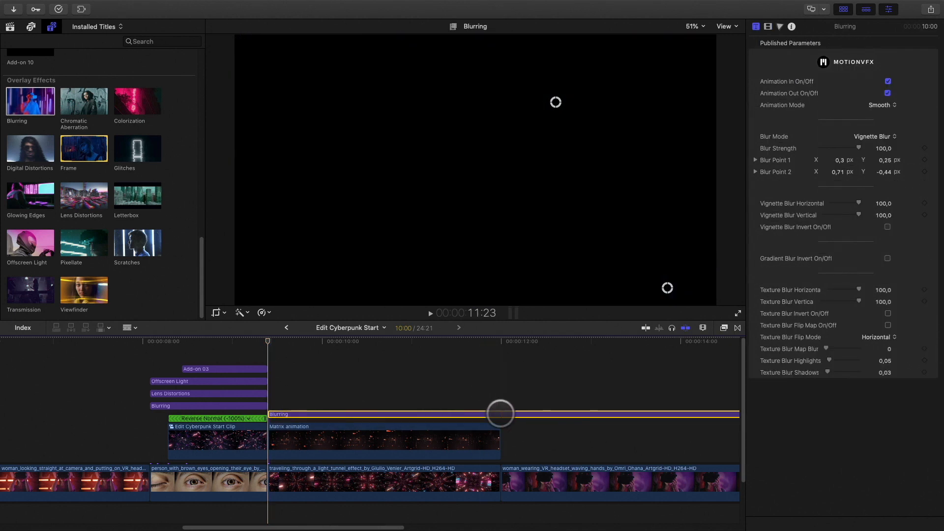
key("super+b")
left_click(540, 452)
key("Delete")
left_click(417, 414)
- Turn off Blurring's Animation In and Out and widen its vignette with Blur Point 1 near 0,11/0,07 and Point 2 near -0,81/-0,48
left_click_drag(325, 346, 346, 339)
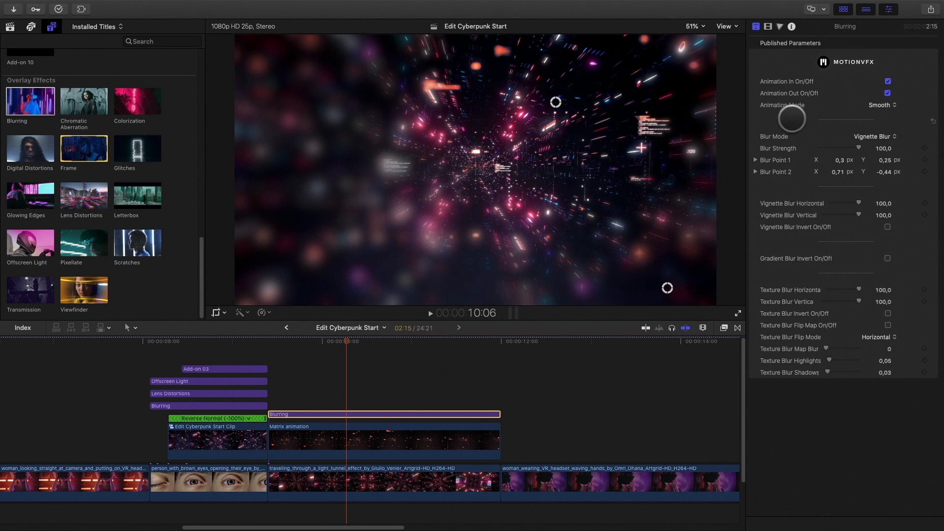
left_click_drag(555, 102, 475, 169)
left_click_drag(667, 287, 307, 274)
left_click_drag(475, 170, 499, 153)
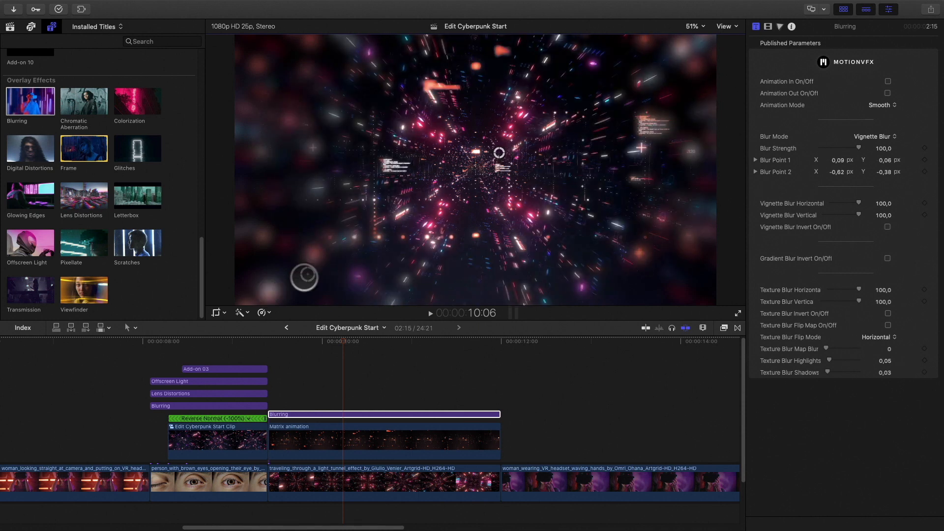
left_click_drag(307, 274, 244, 299)
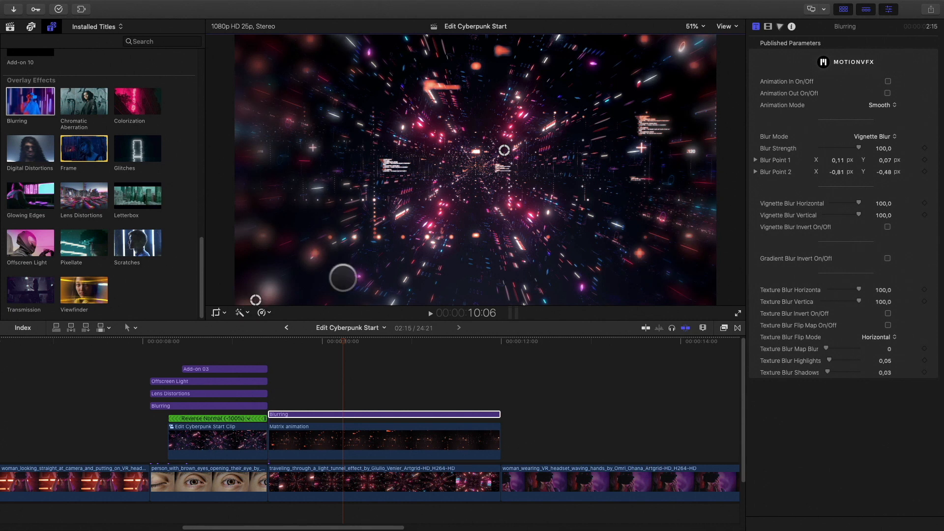
- Add the Glowing Edges overlay above the waving-hands VR headset clip from 12:00 and trim it to the clip's 3:06 length
left_click_drag(340, 342, 496, 323)
scroll(538, 406, "right", 10)
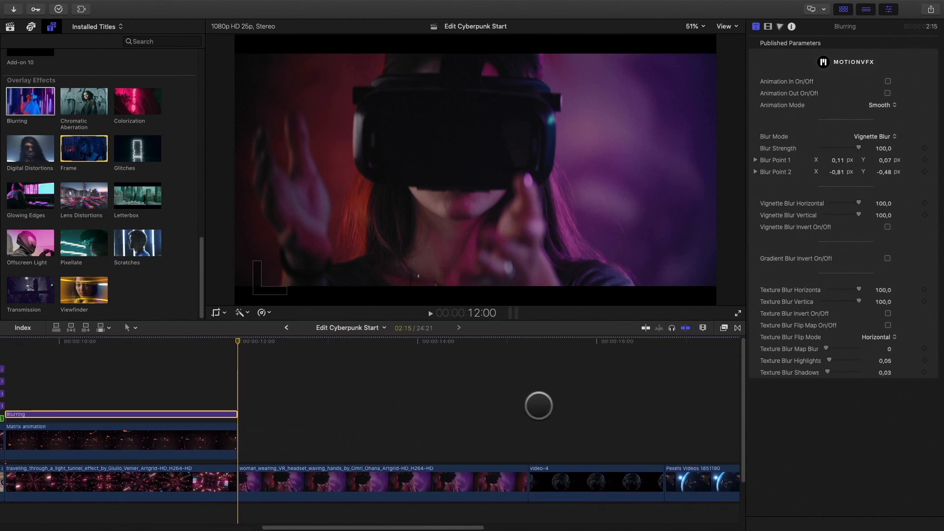
scroll(539, 405, "up", 1)
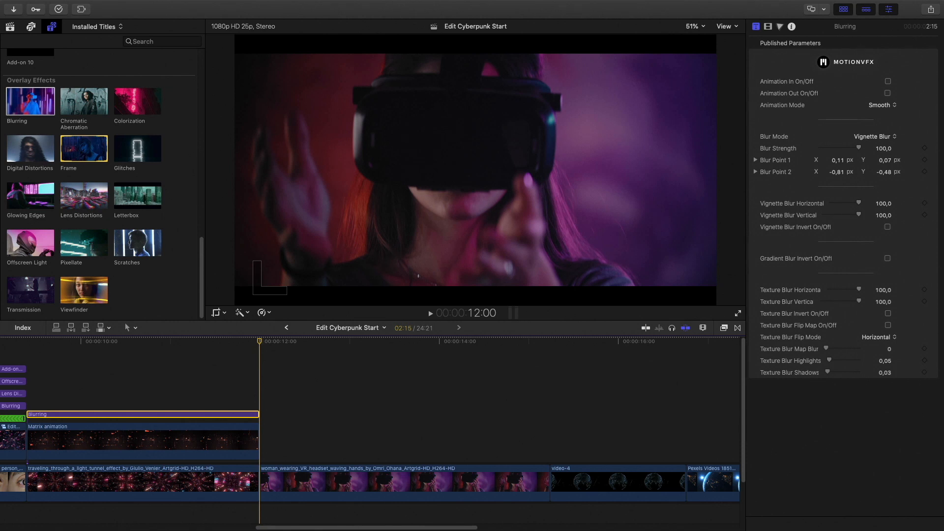
left_click_drag(47, 202, 266, 421)
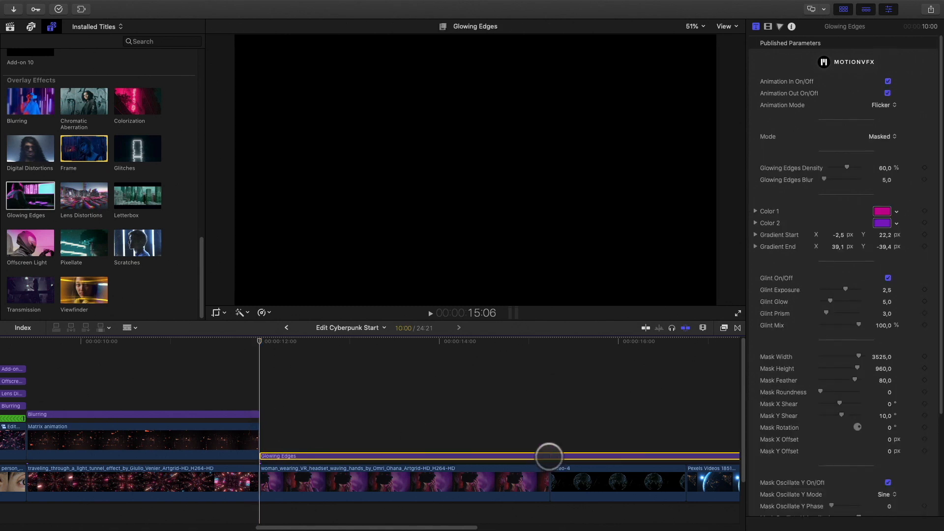
key("alt+]")
- Set Glowing Edges' Animation Mode to Smooth, Color 1 to orange and Color 2 to pink
left_click_drag(269, 350, 350, 347)
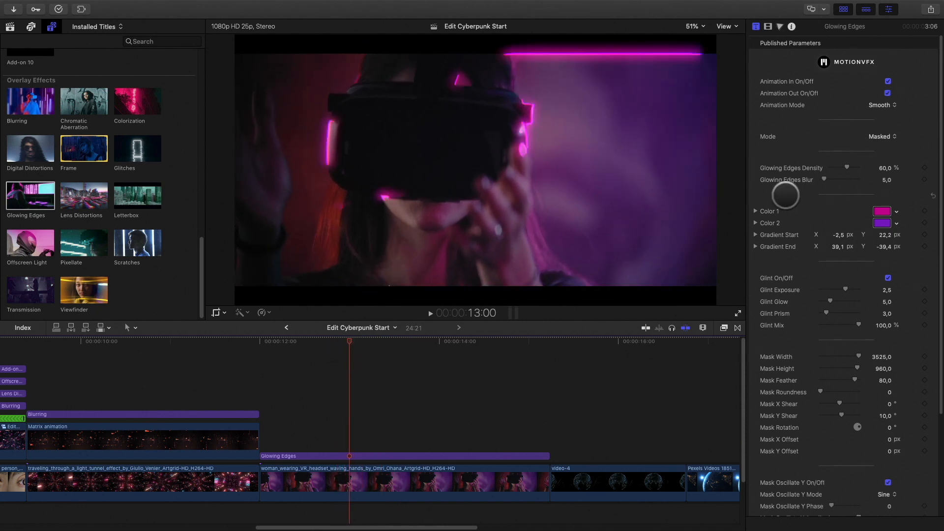
left_click(878, 209)
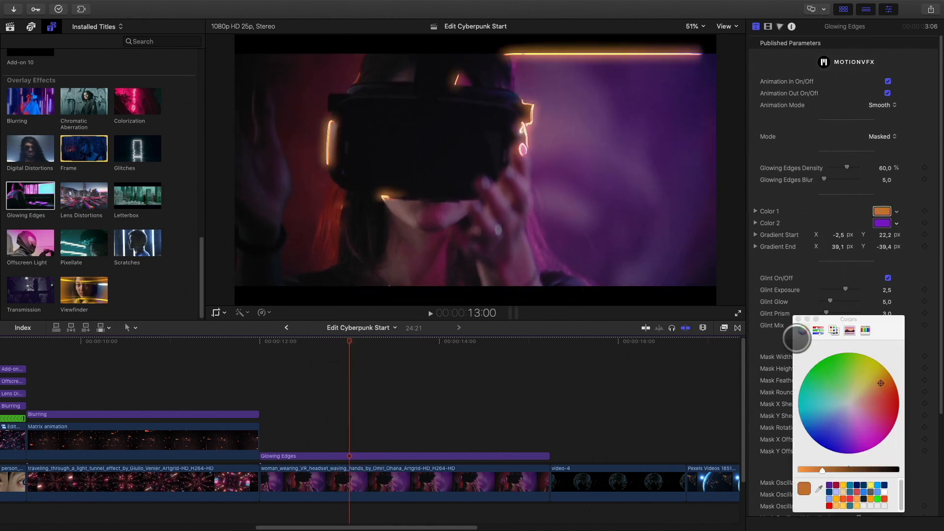
left_click_drag(853, 447, 861, 422)
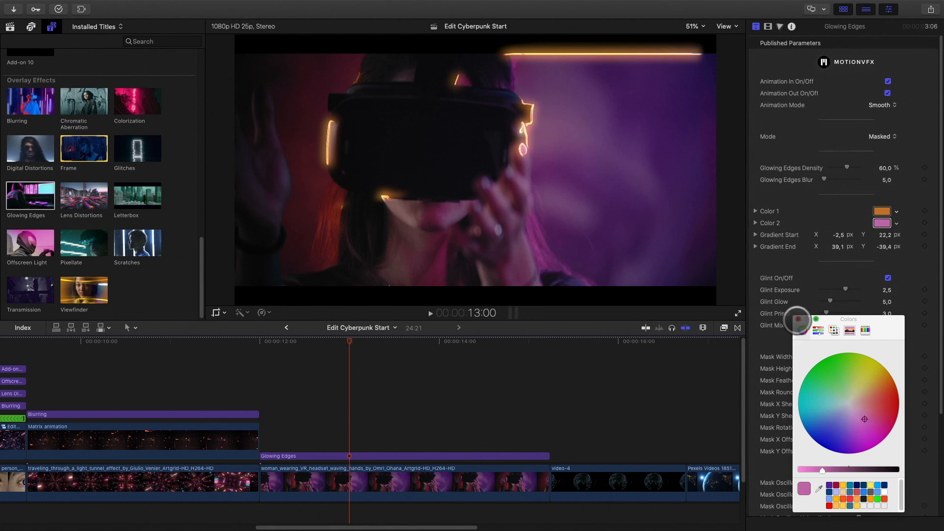
left_click(798, 319)
- Raise Glowing Edges' Mask Feather to 1060,0 and preview the result along the clip
scroll(783, 240, "down", 5)
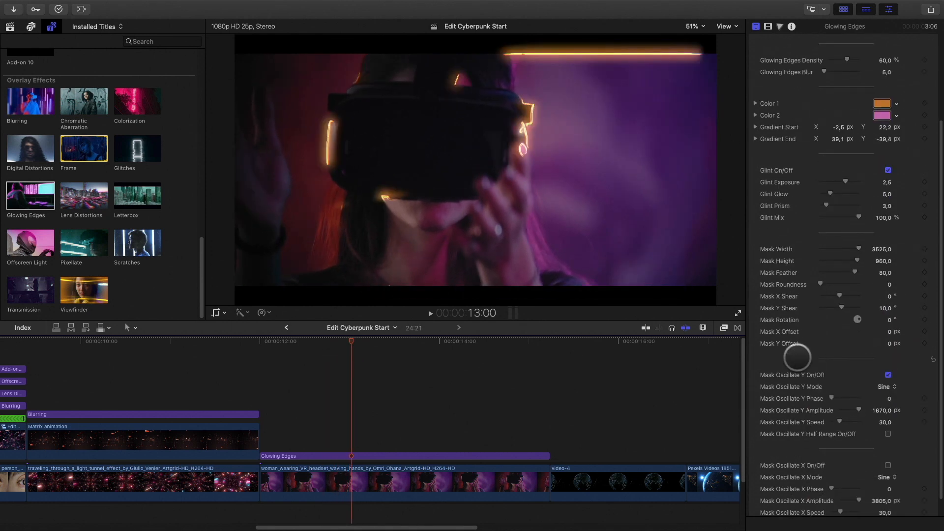
left_click_drag(853, 237, 892, 224)
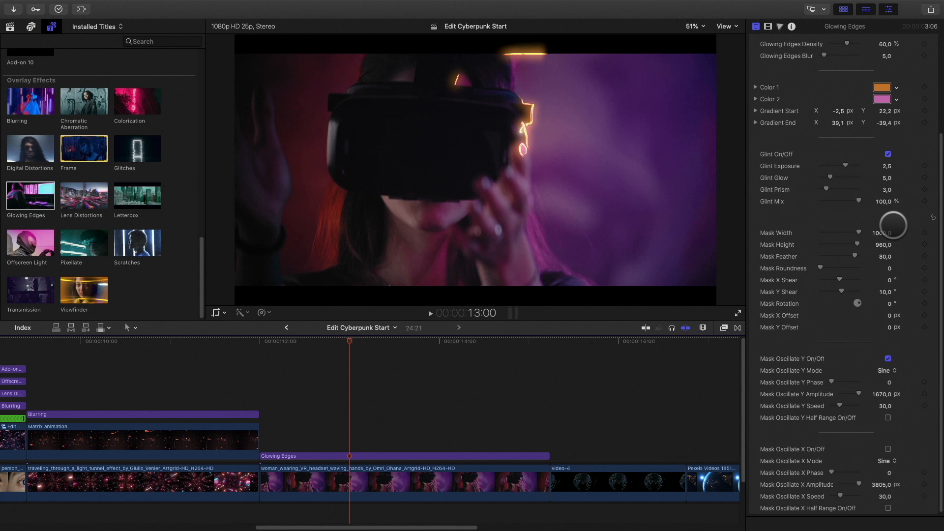
left_click_drag(883, 256, 884, 257)
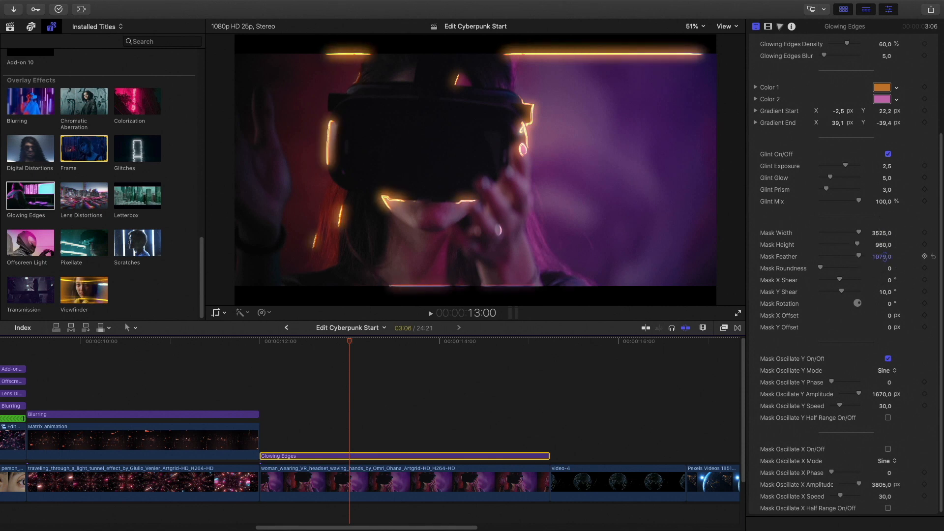
left_click_drag(334, 334, 456, 305)
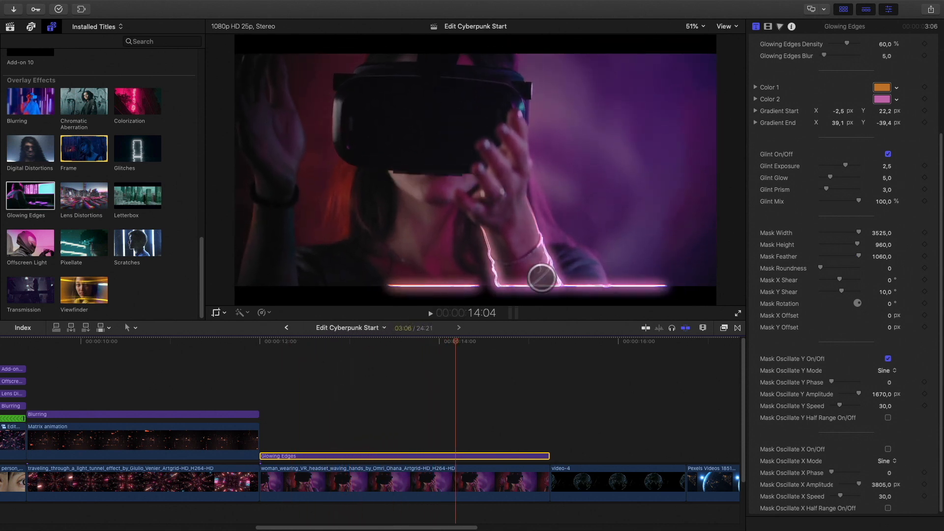
- Set Mask Oscillate Y Mode to Sawtooth with Phase 13,0 and turn off Mask Oscillate Y
left_click(408, 347)
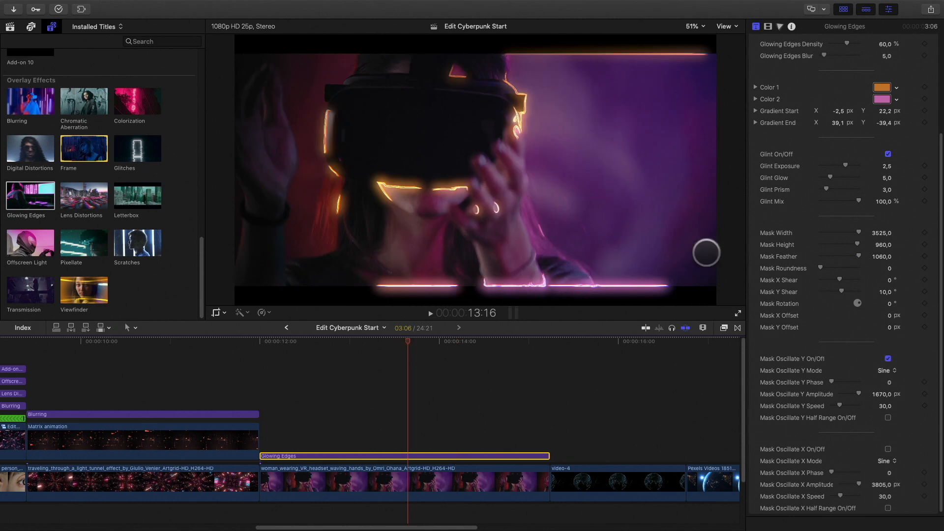
scroll(754, 390, "down", 1)
left_click_drag(832, 379, 837, 379)
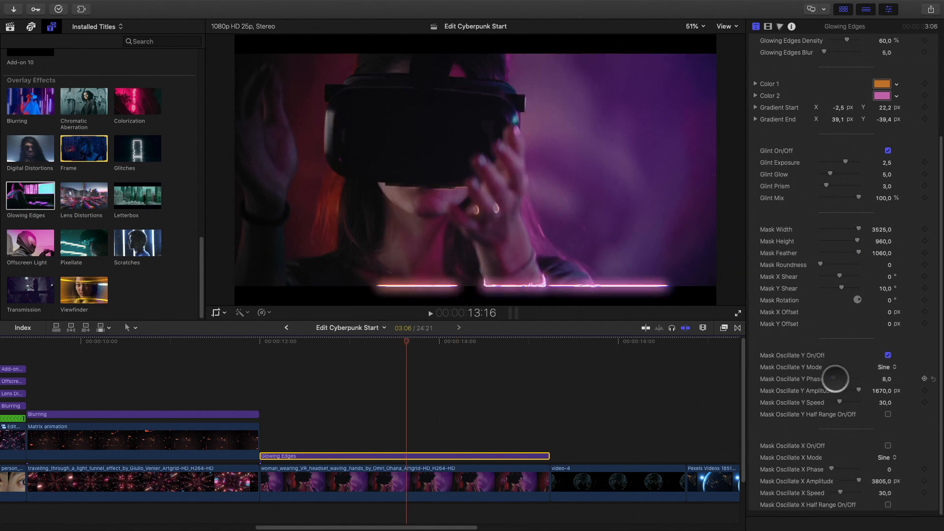
left_click_drag(408, 339, 356, 348)
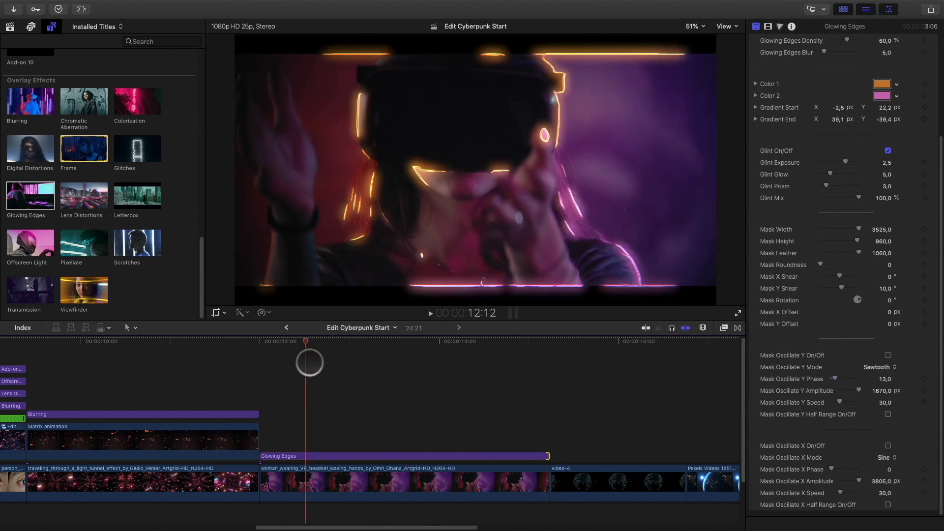
- Add Transition 05 from the mTitle Cyberpunk transitions at the cut between the waving-hands clip and video-4
left_click_drag(309, 362, 552, 359)
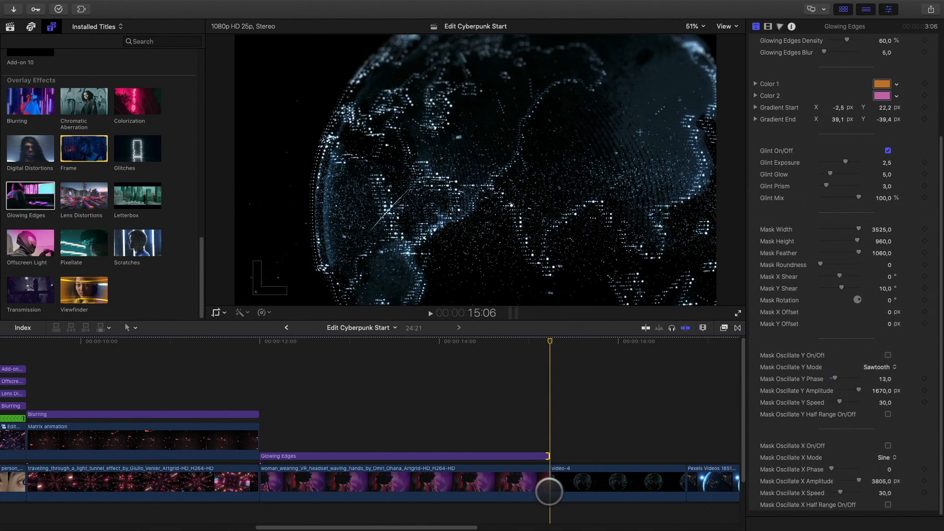
left_click(548, 492)
left_click(737, 327)
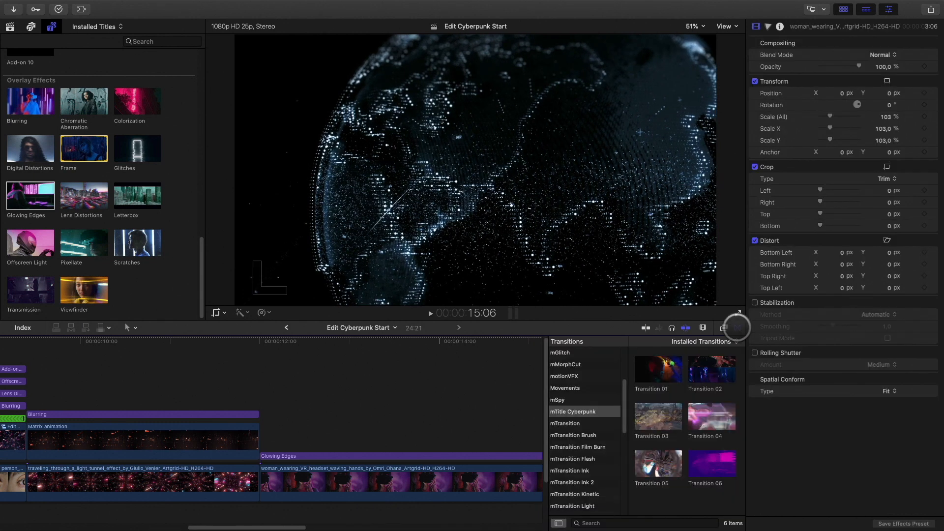
scroll(414, 427, "right", 6)
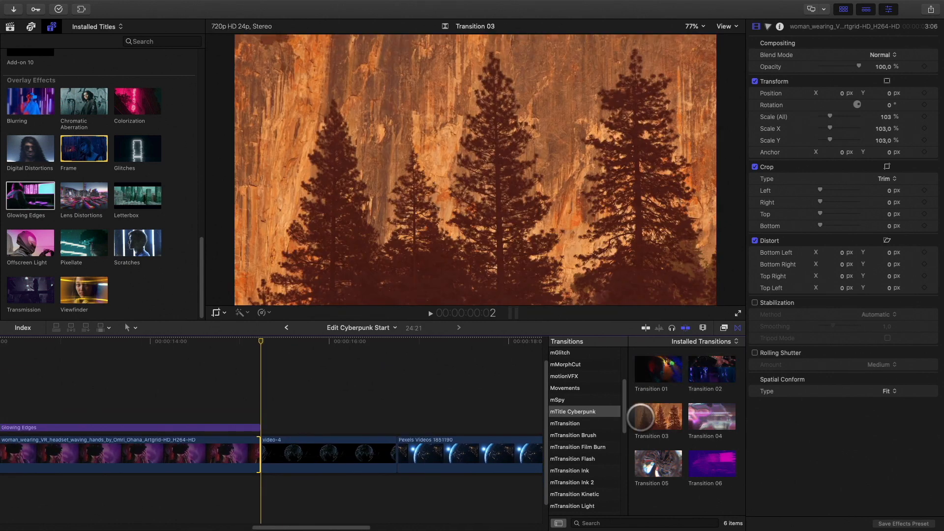
left_click(648, 464)
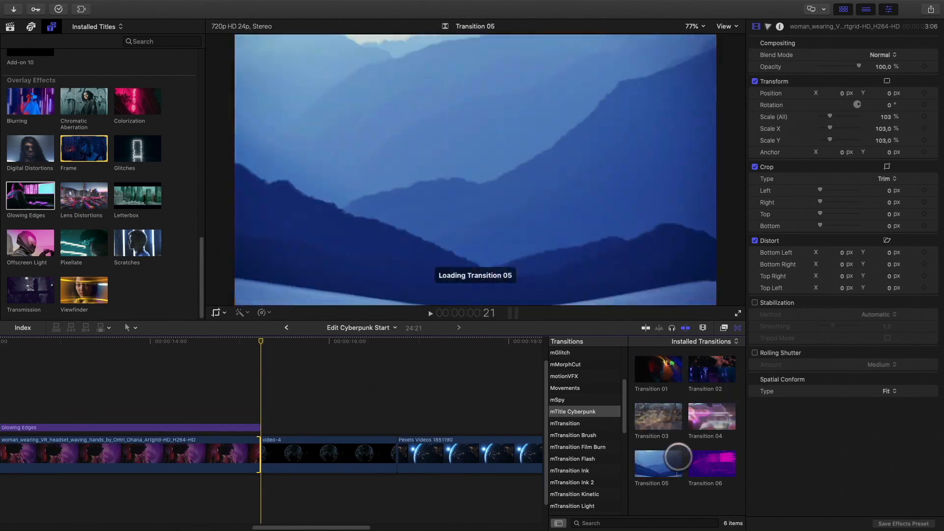
left_click_drag(654, 465, 253, 453)
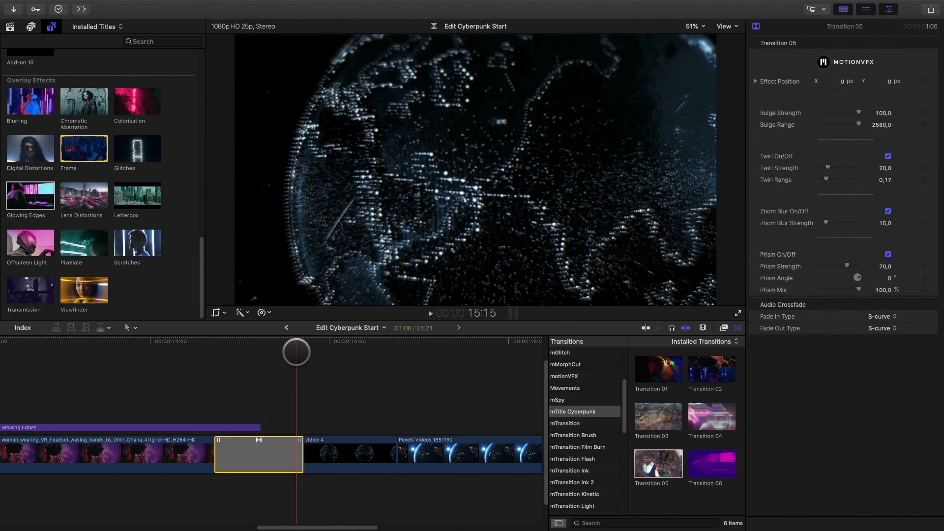
- Extend the Glowing Edges overlay to the end of Transition 05 and turn off the transition's Twirl
left_click_drag(260, 427, 301, 428)
left_click_drag(262, 351, 247, 367)
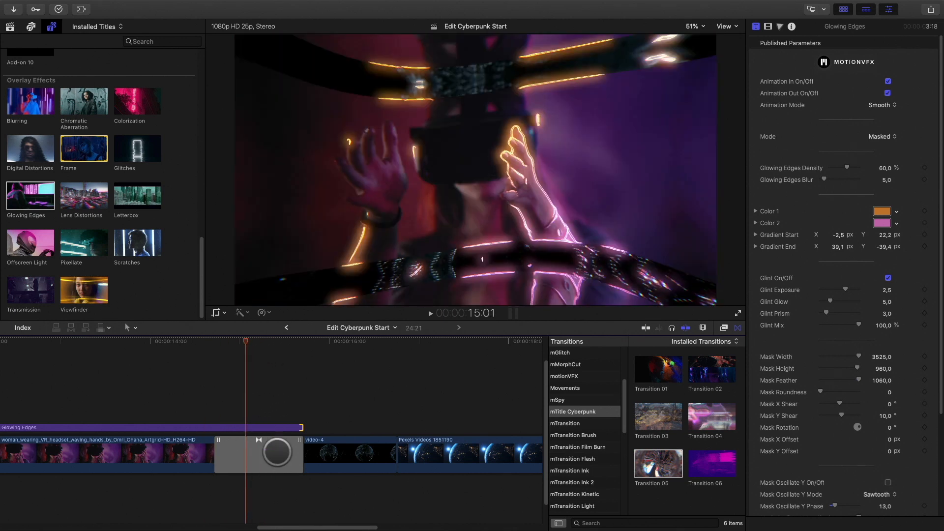
left_click(277, 452)
mouse_move(842, 81)
left_mouse_down()
mouse_move(842, 59)
mouse_move(842, 81)
left_mouse_up()
mouse_move(881, 113)
left_mouse_down()
mouse_move(883, 83)
mouse_move(866, 123)
mouse_move(857, 125)
mouse_move(866, 125)
mouse_move(847, 126)
mouse_move(880, 122)
left_mouse_up()
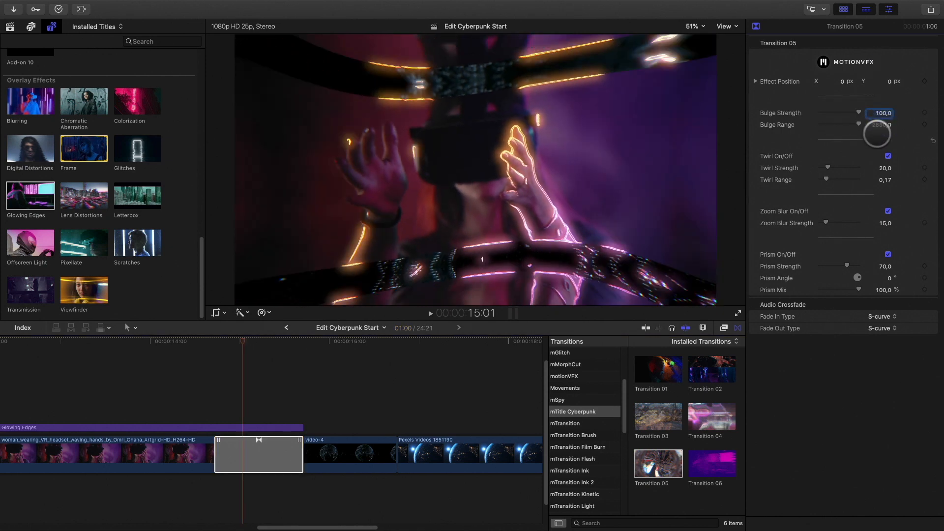
left_click(888, 155)
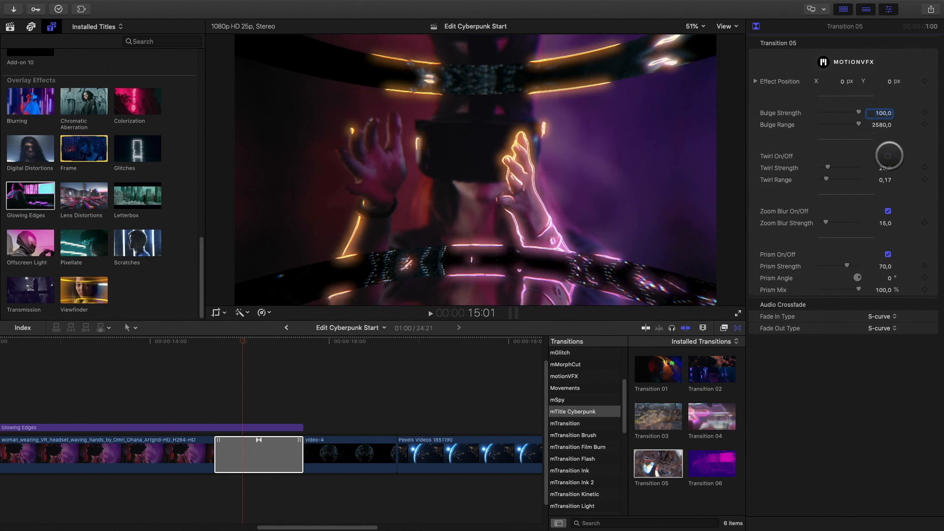
left_click(244, 340)
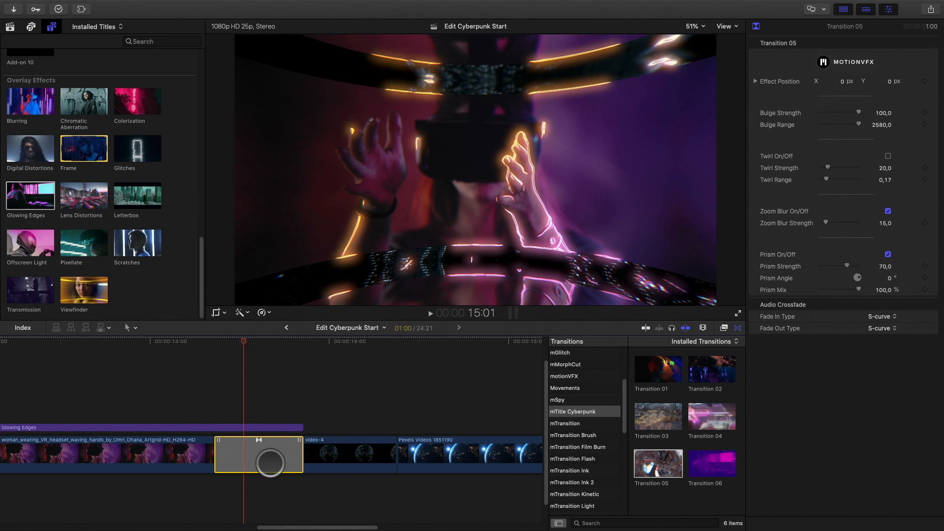
- Set the duration of Transition 05 to 2:00 and play it back to check the result
key("ctrl+d")
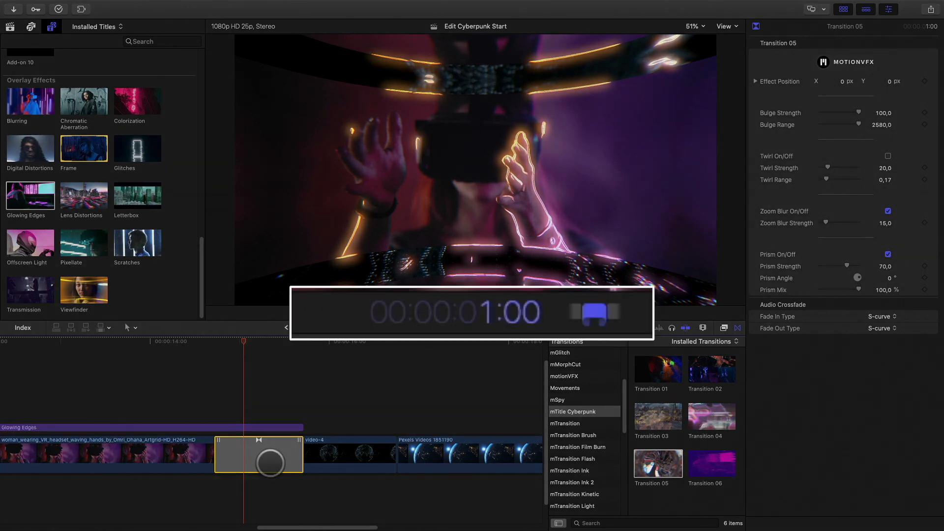
type("200")
key("Return")
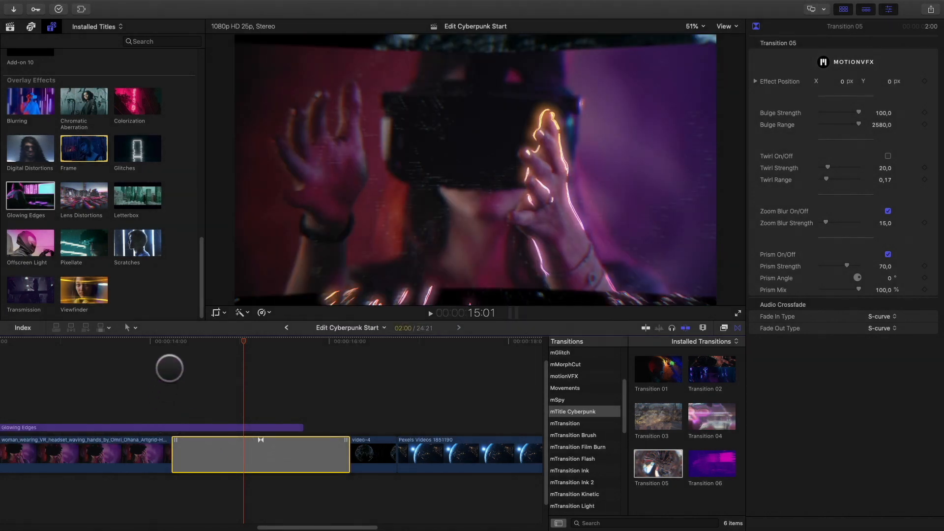
key("space")
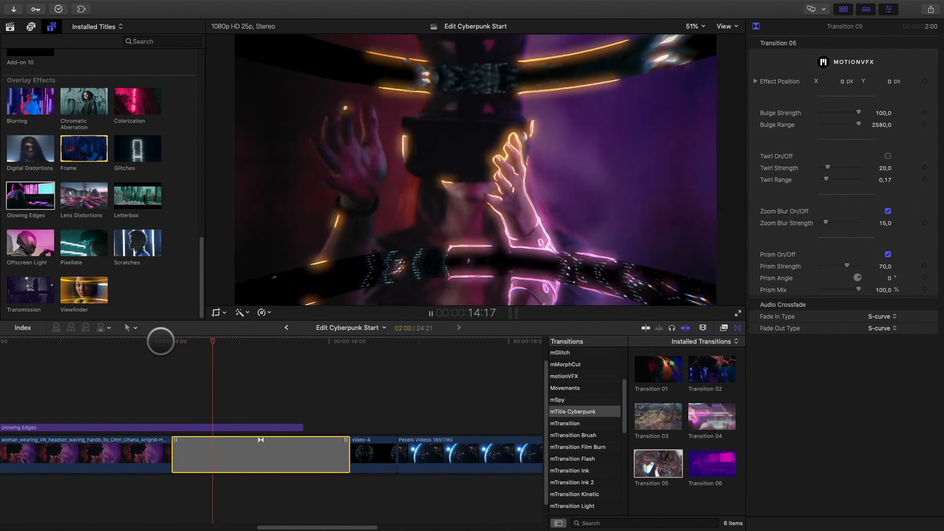
key("space")
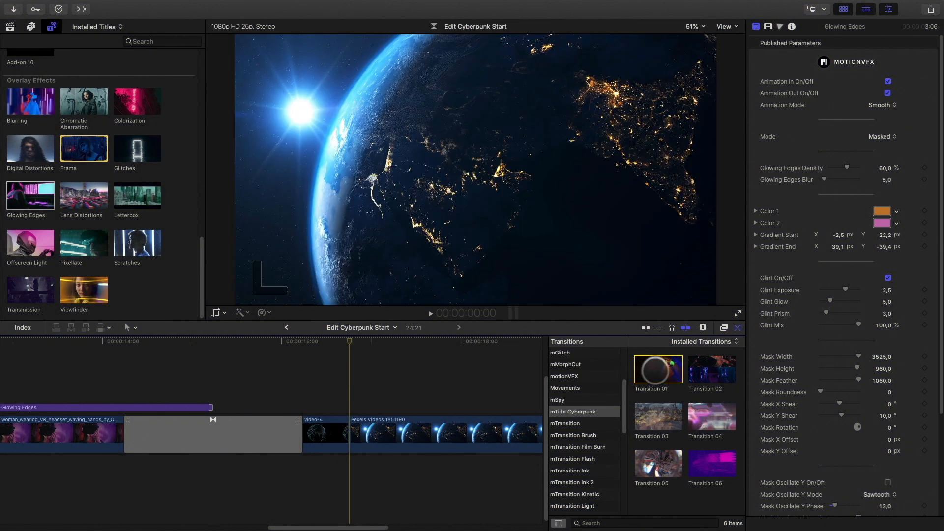
- Add Transition 01 at the cut between video-4 and the Pexels Earth clip and set its Distortion Vertical Offset to 256,7
left_click_drag(657, 369, 348, 429)
left_click_drag(289, 341, 357, 339)
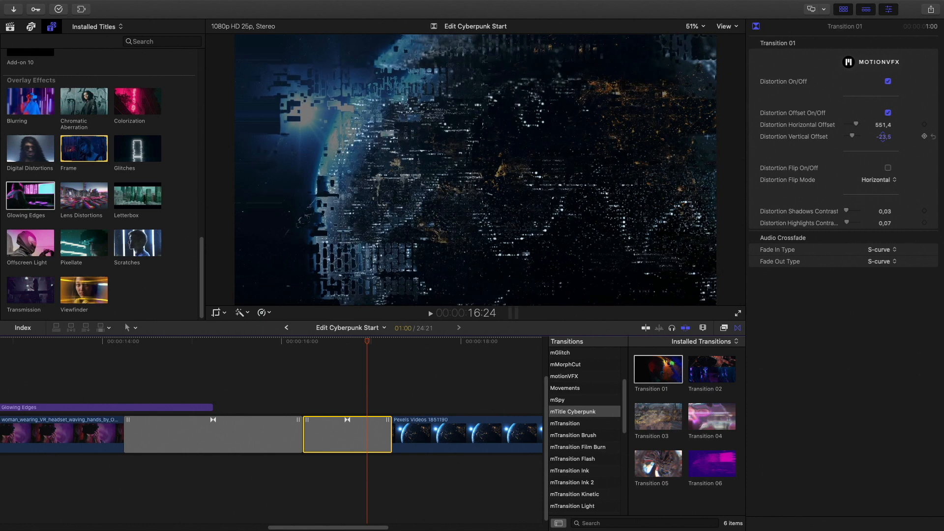
left_click_drag(883, 136, 883, 139)
left_click_drag(852, 135, 882, 136)
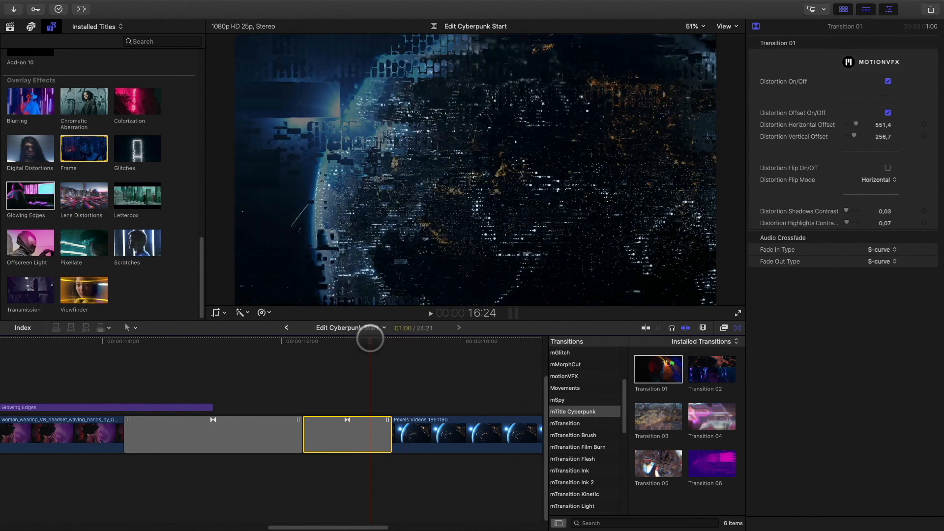
- Set Transition 01's Distortion Horizontal Offset to 557,7, Shadows Contrast to 0 and Highlights Contrast to 0,05
left_click(372, 341)
mouse_move(846, 211)
left_mouse_down()
mouse_move(820, 212)
mouse_move(843, 222)
left_mouse_up()
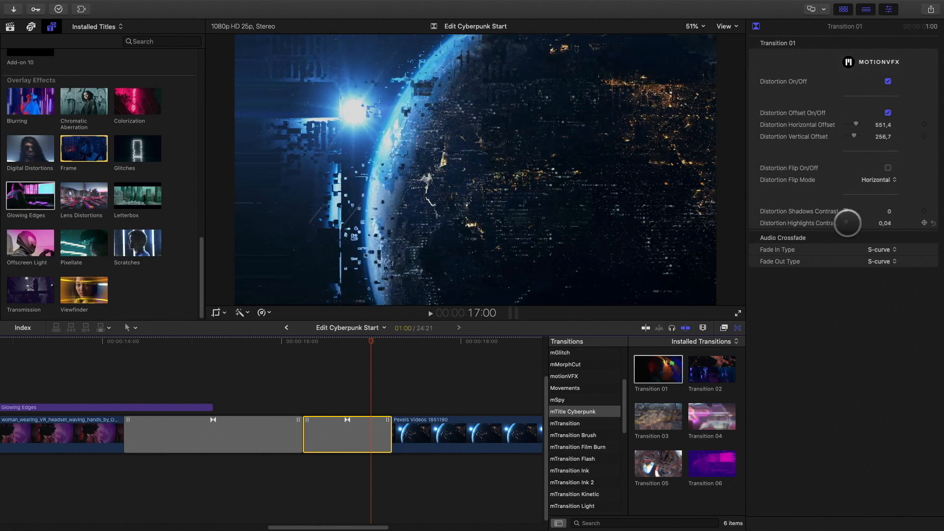
key("space")
left_click(391, 346)
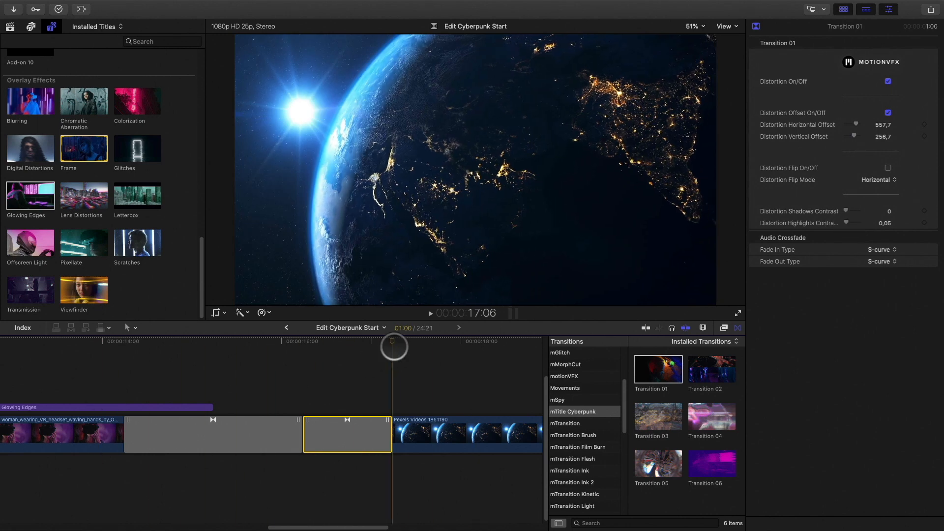
- Add a Glowing Edges overlay spanning Transition 01 and the Pexels Earth clip, and close the transitions browser
scroll(368, 393, "right", 5)
left_click(343, 458)
mouse_move(222, 343)
left_mouse_down()
mouse_move(166, 362)
mouse_move(204, 347)
left_mouse_up()
left_click_drag(101, 253, 25, 438)
left_click(736, 329)
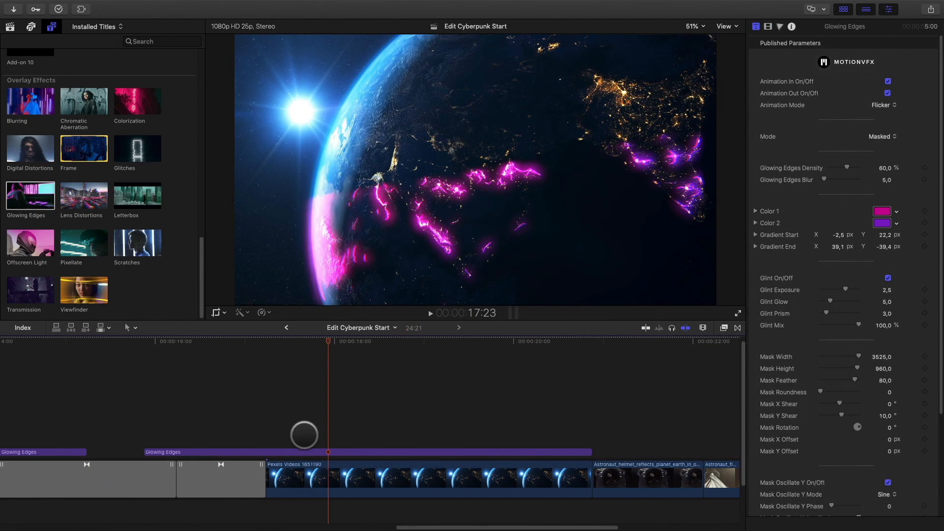
left_click_drag(143, 452, 265, 451)
left_click_drag(342, 341, 390, 340)
left_click(222, 341)
left_click_drag(222, 340, 144, 341)
left_click_drag(267, 452, 148, 449)
- Set the new overlay's Glowing Edges Density to 27,7 % and Blur to 0, with Color 1 orange and Color 2 purple
left_click_drag(194, 340, 331, 340)
left_click(331, 451)
left_click_drag(846, 172, 836, 171)
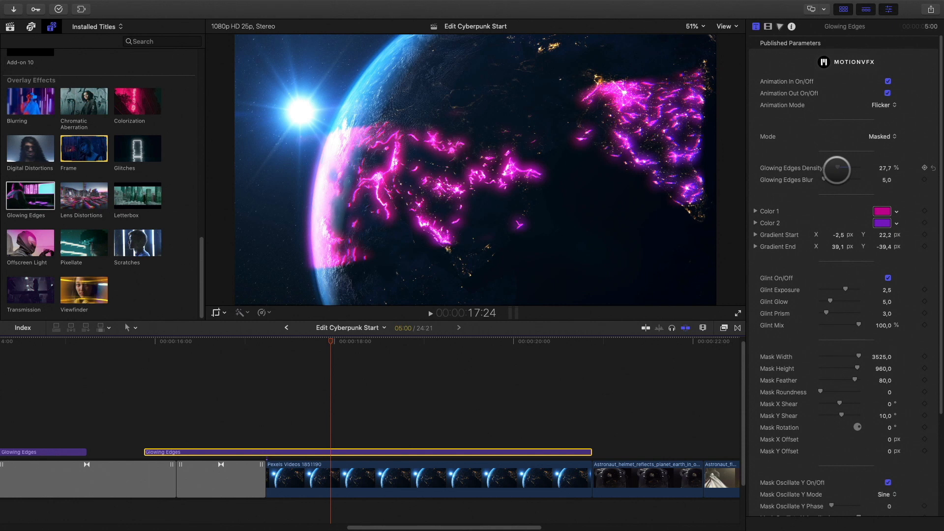
left_click(881, 211)
left_click(877, 386)
left_click(882, 223)
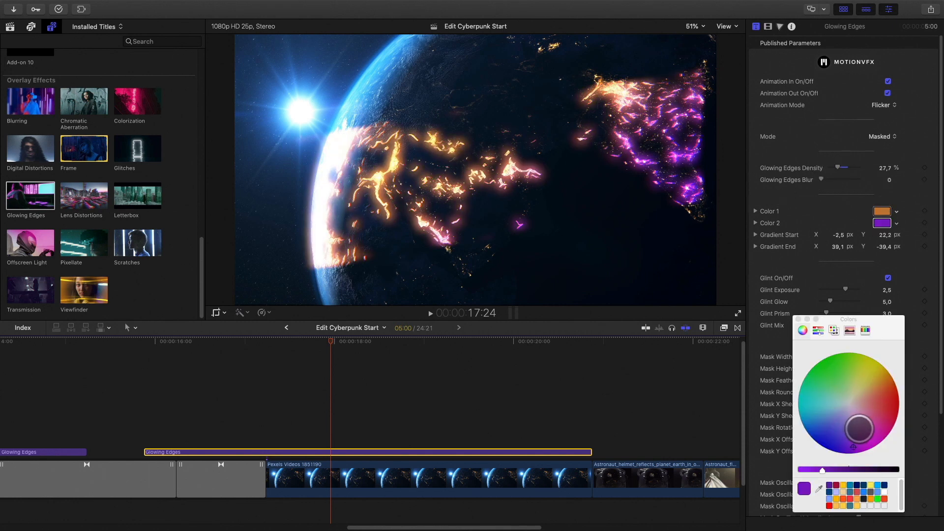
left_click(798, 319)
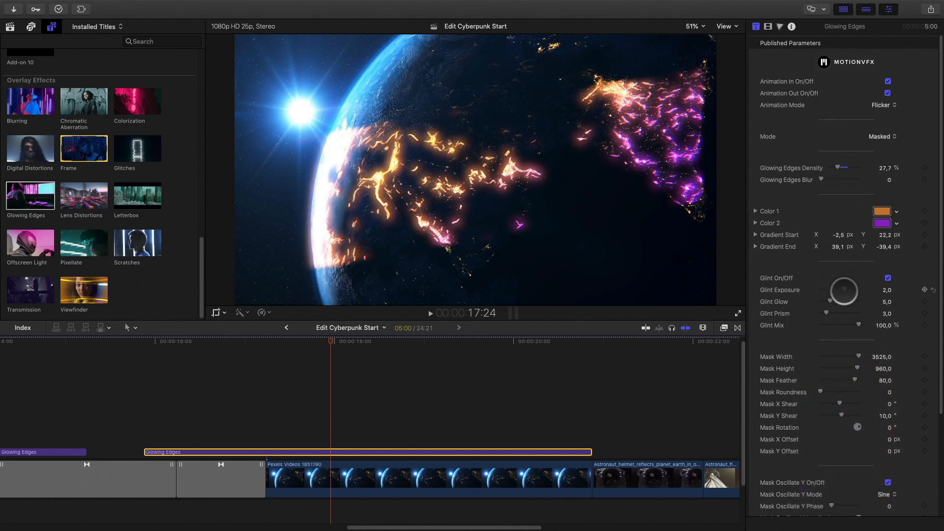
- Set Glint Exposure to 0, Glint Glow to 1,0, Mask Feather to 316,0, Mask Oscillate Y Phase to 13,0 and Speed to 10,0
left_click_drag(844, 291, 841, 291)
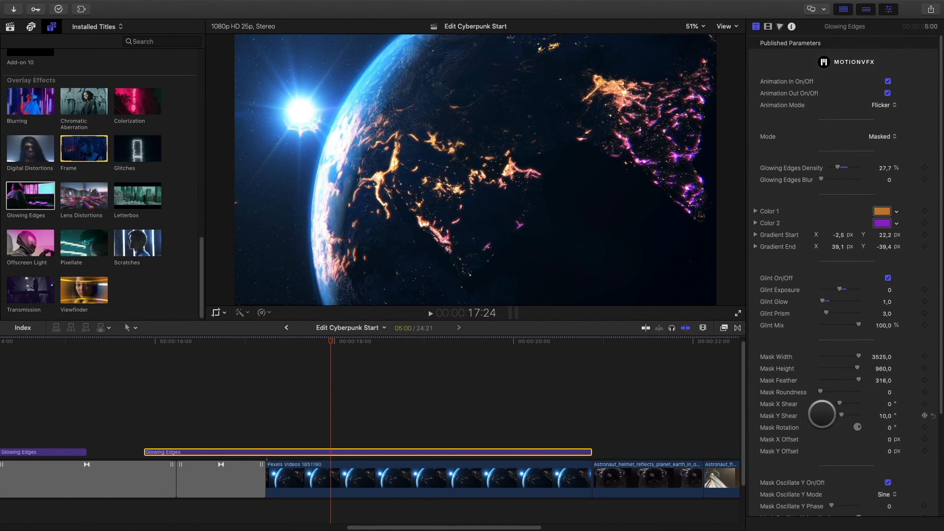
scroll(822, 413, "down", 5)
left_click_drag(832, 379, 834, 401)
left_click_drag(290, 343, 390, 343)
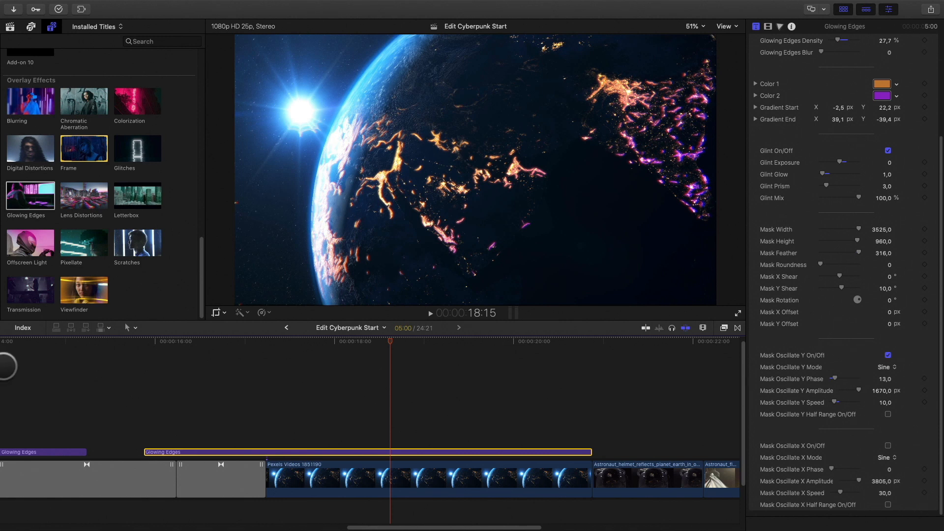
- Add the Viewfinder overlay from the end of the first Glowing Edges and trim it to the end of the Pexels Earth clip
left_click_drag(83, 290, 89, 408)
left_click_drag(738, 439, 592, 439)
left_click_drag(63, 341, 221, 338)
- Turn off Viewfinder's Animation In and Out and set Lens Distortion Scale to 1,37 and Radius to 2580,0
left_click(241, 440)
left_click(887, 81)
left_click(887, 93)
left_click(64, 341)
left_click_drag(64, 342, 216, 330)
left_click_drag(855, 124, 855, 125)
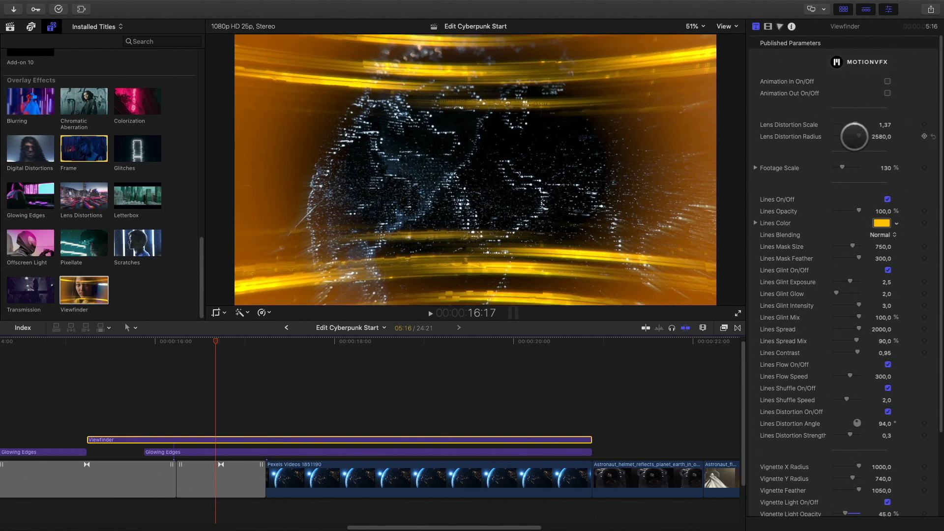
- Set Viewfinder's Lines Color to cyan, Lines Mask Size to 765,0, Lines Mask Feather to 1665,0 and Lines Spread to 2266,3
left_click(882, 223)
left_click(819, 405)
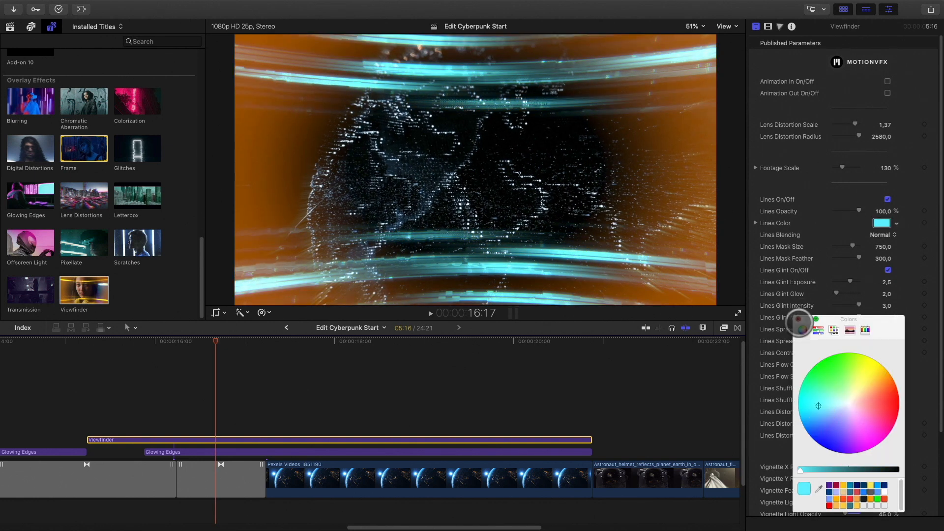
left_click(798, 319)
left_click_drag(881, 258, 882, 258)
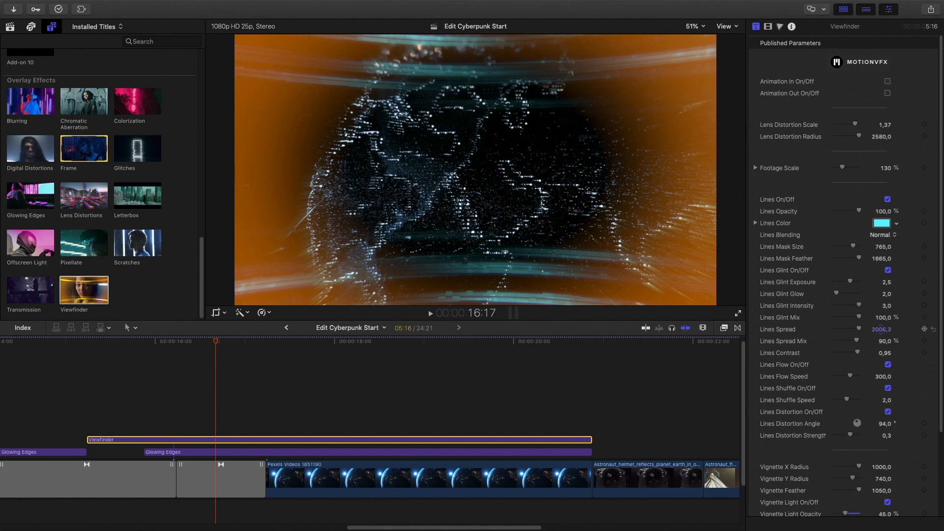
- Set Viewfinder's Vignette Light Color to dark purple and Vignette Light Opacity to 10,0 %
scroll(820, 373, "down", 4)
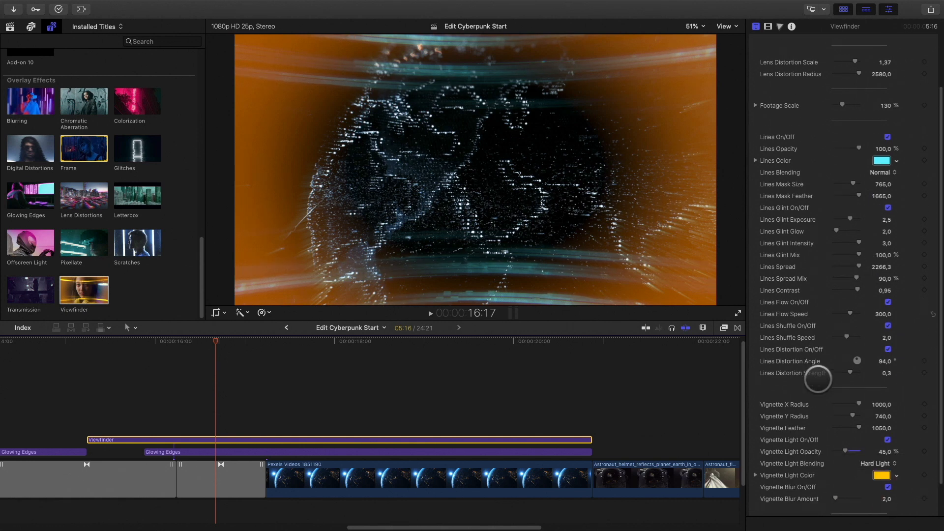
left_click(881, 447)
left_click_drag(833, 443, 836, 465)
left_click(798, 320)
left_click(881, 447)
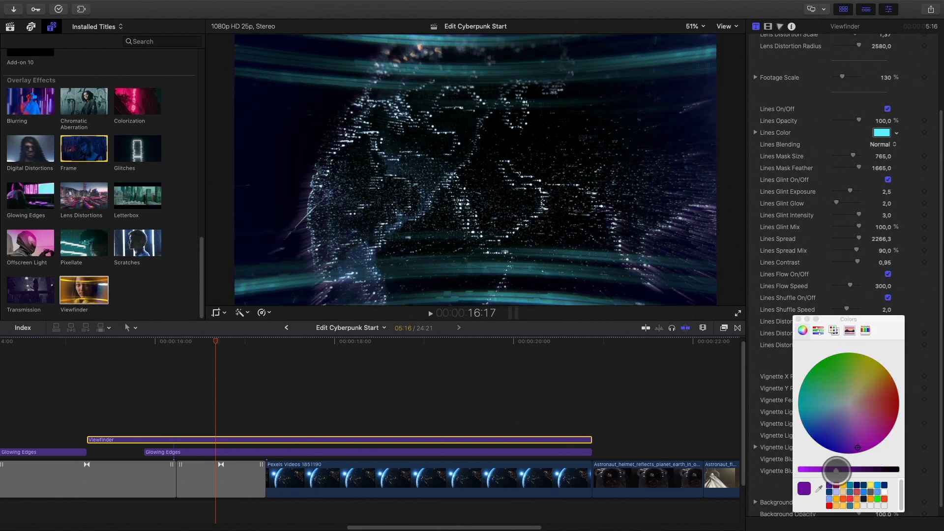
left_click(797, 320)
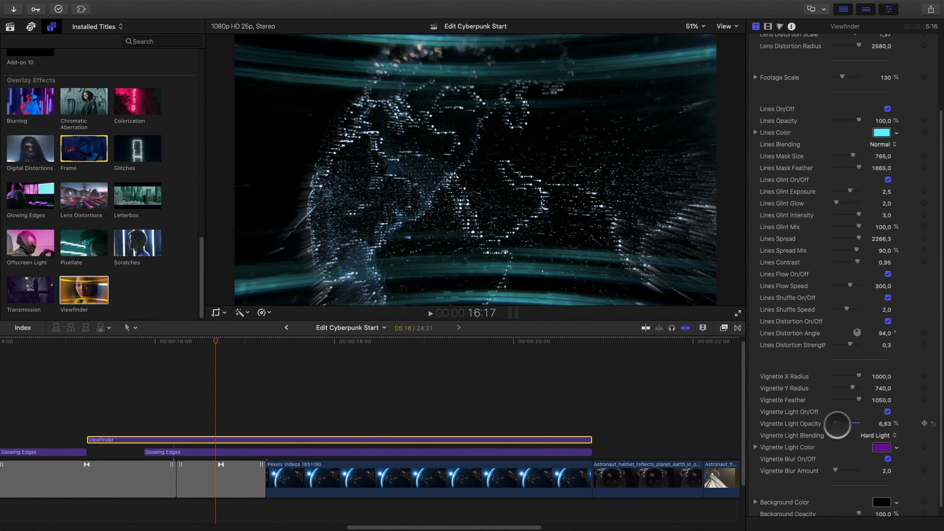
left_click_drag(838, 424, 837, 425)
left_click_drag(264, 388, 431, 329)
- Add the Pixellate overlay from the middle of Transition 01, split it at the Pexels Earth clip's end and delete the remainder
left_click_drag(83, 243, 221, 439)
key("super+b")
left_click(611, 452)
key("Delete")
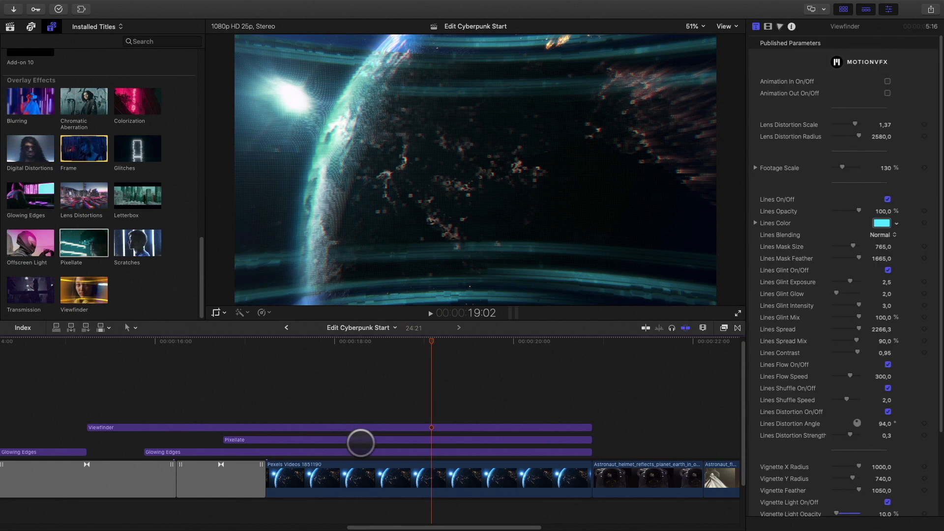
- Turn off Pixellate's Animation In and Out and set Content Width to 1,14 and Content Height to 1,21
left_click(359, 440)
left_click(174, 345)
left_click_drag(170, 349, 350, 334)
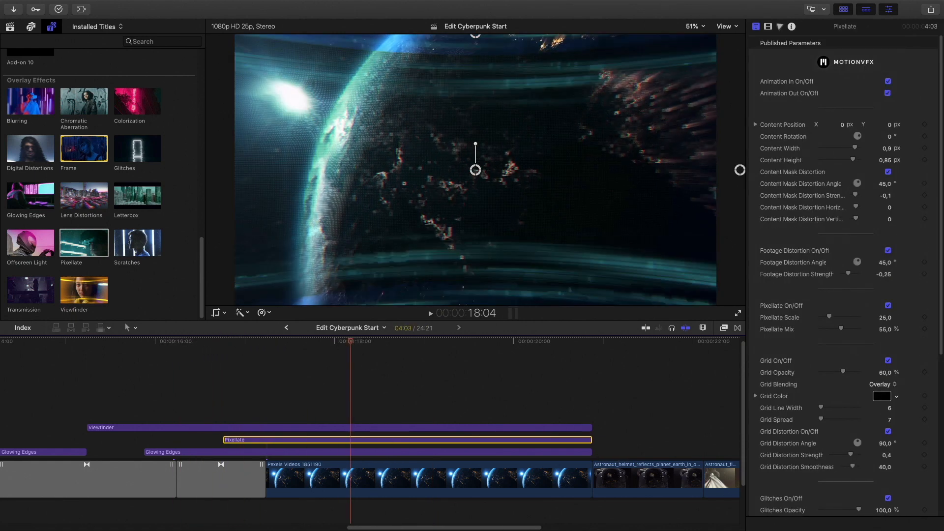
left_click(888, 81)
left_click(887, 92)
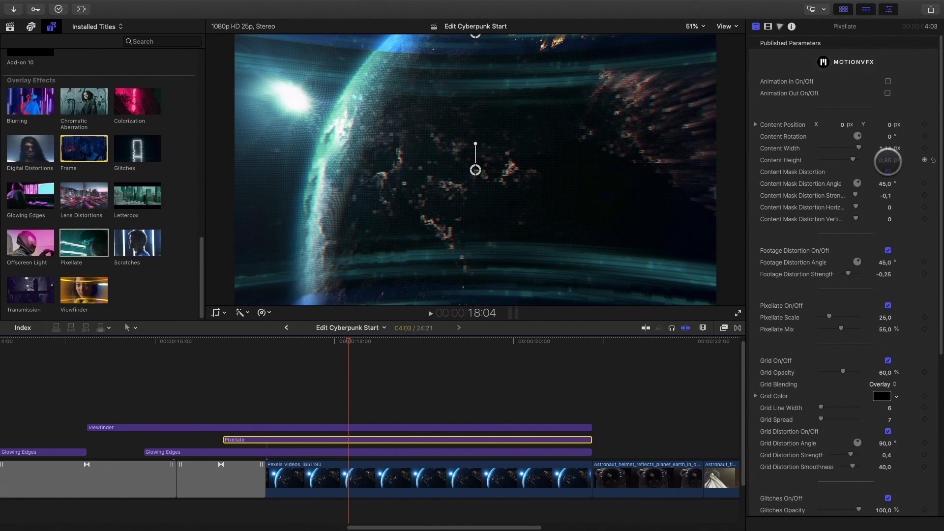
left_click_drag(887, 162, 884, 160)
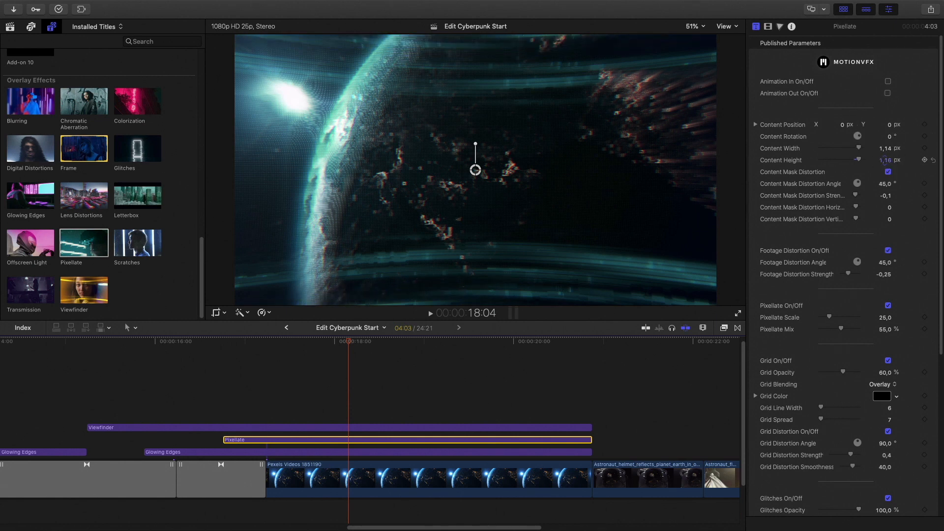
- Set Pixellate's Footage Distortion Strength to 0,1, Scale to 10,0 and Mix to 20,0 % and turn off Grid, Glitches, Glitches Rate, Footage Desaturation and Footage Hue
mouse_move(849, 274)
left_mouse_down()
mouse_move(864, 273)
mouse_move(851, 279)
left_mouse_up()
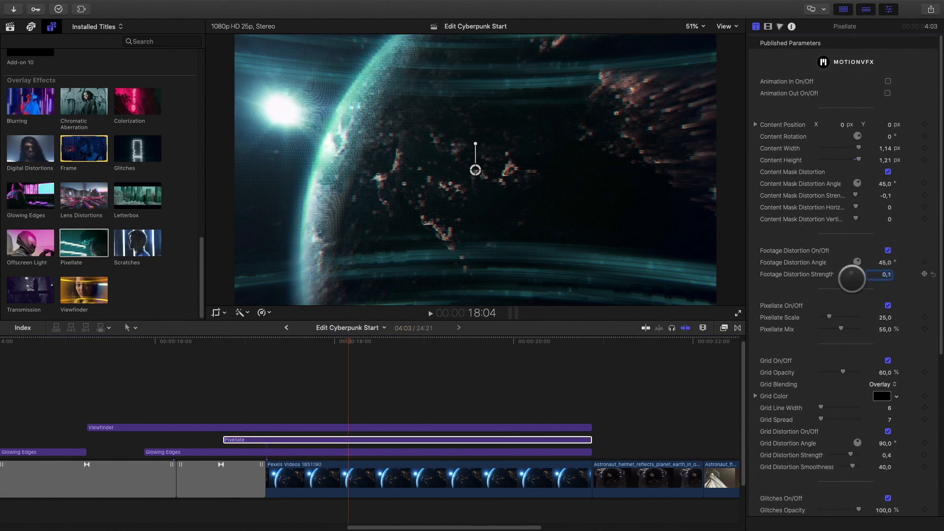
left_click_drag(830, 316, 827, 330)
scroll(836, 314, "down", 5)
left_click(888, 218)
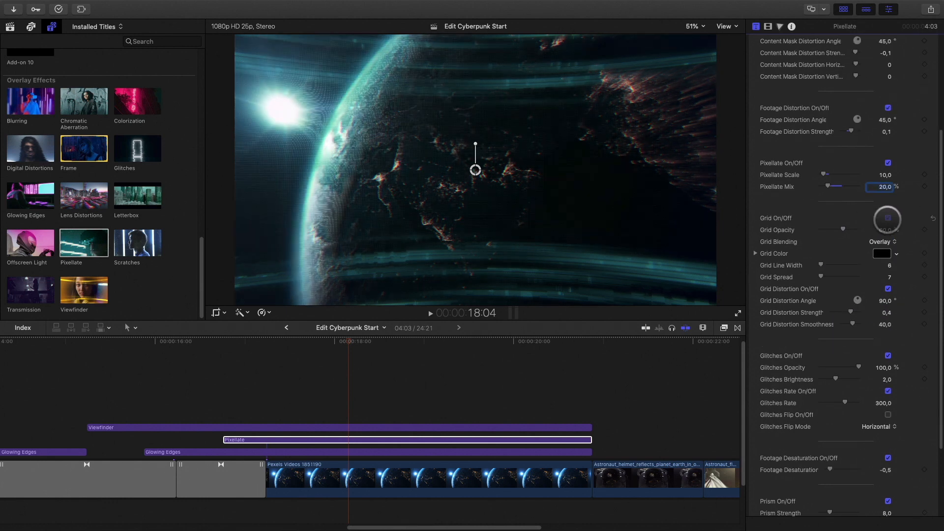
scroll(845, 272, "down", 3)
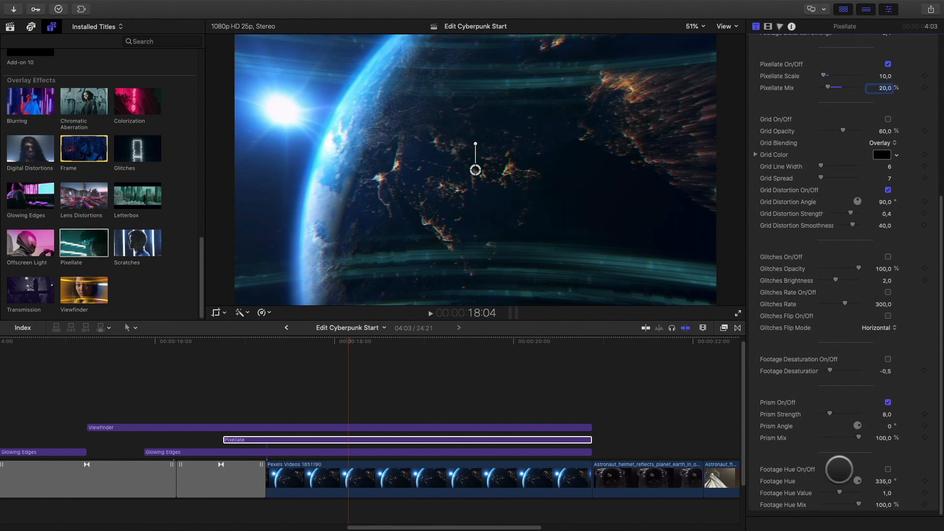
- Add Add-on 01 above the Viewfinder overlay, spanning the same range as Pixellate
scroll(46, 158, "up", 5)
left_click(30, 134)
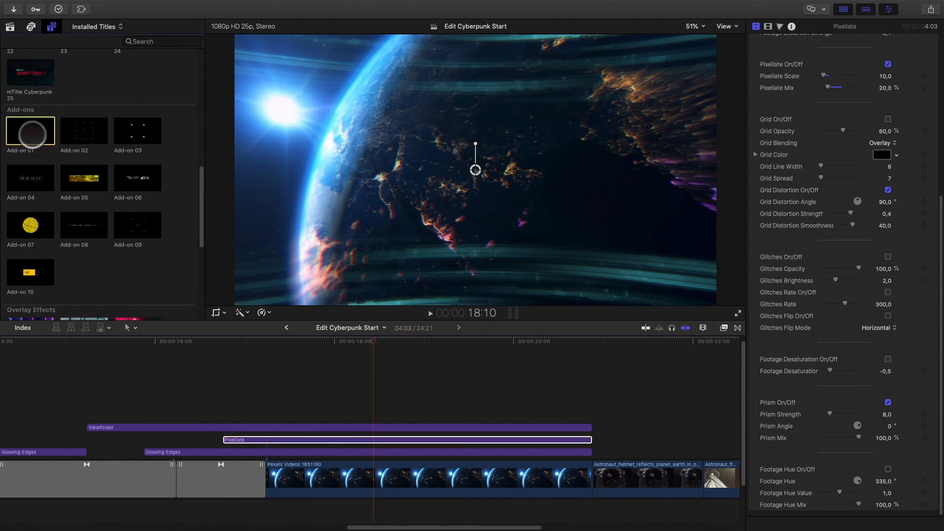
left_click_drag(30, 133, 220, 400)
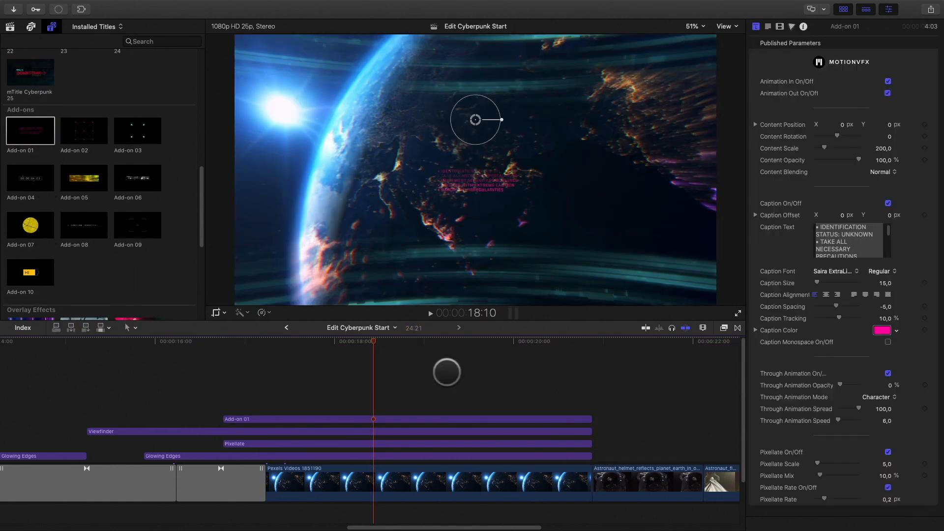
- Move Add-on 01's content to X 0,66, Y -0,25 and set its Caption Color to cyan
left_click(399, 418)
left_click_drag(475, 129, 658, 158)
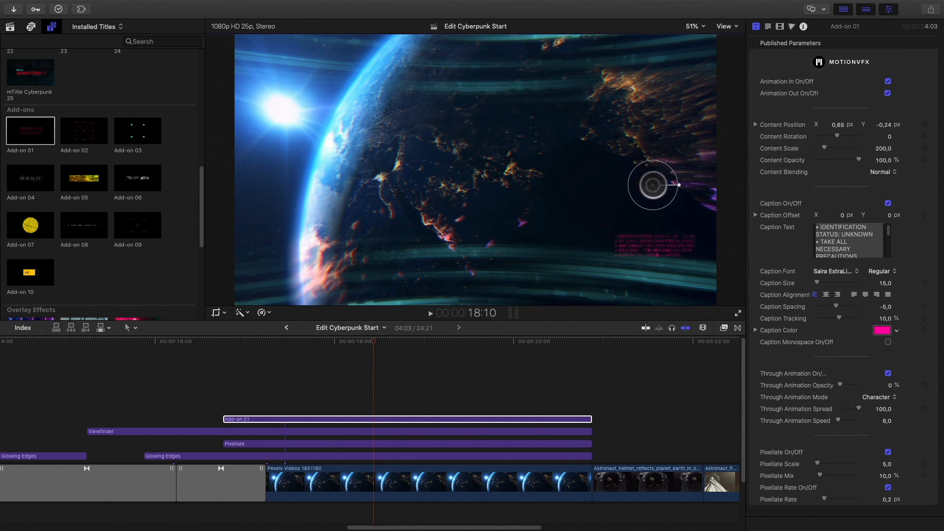
left_click(882, 330)
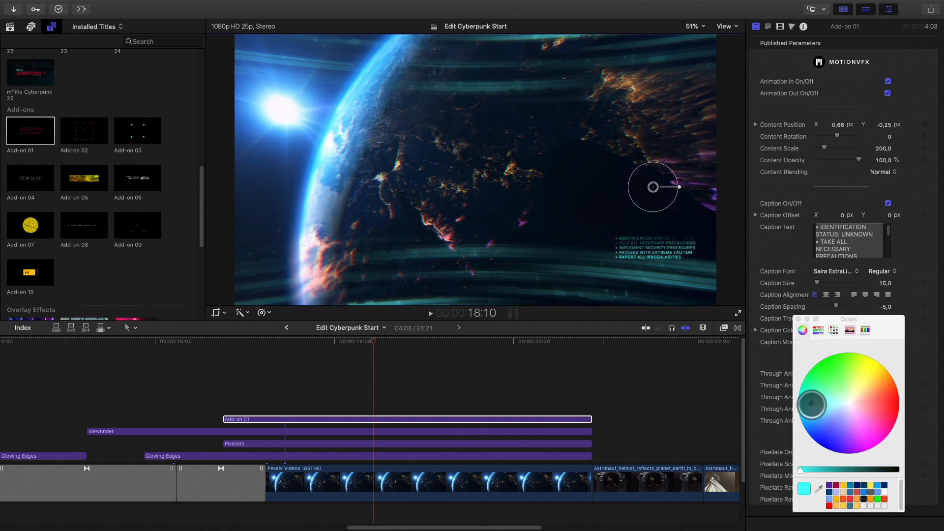
- Darken Add-on 01's Caption Color to a muted teal and move its content to X 0,67, Y -0,2
left_click_drag(808, 389, 840, 398)
left_click_drag(808, 469, 834, 470)
left_click(804, 397)
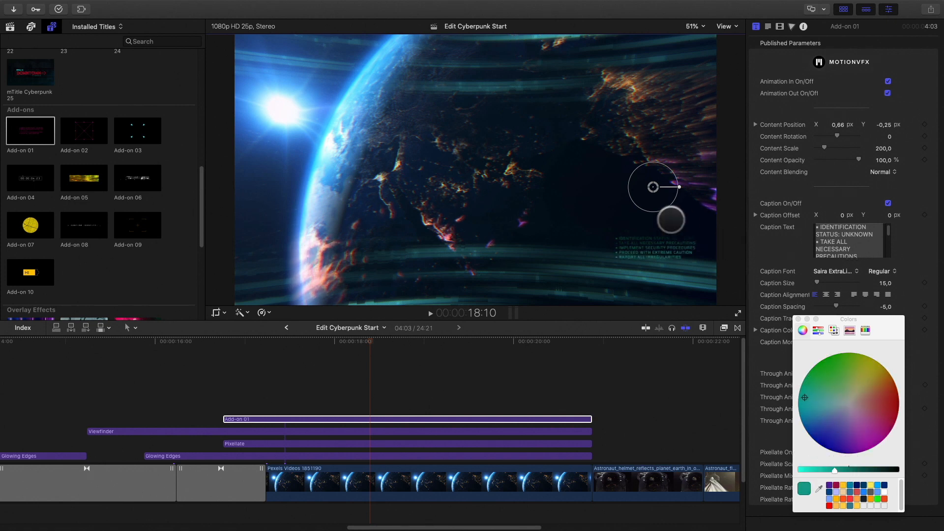
left_click(791, 397)
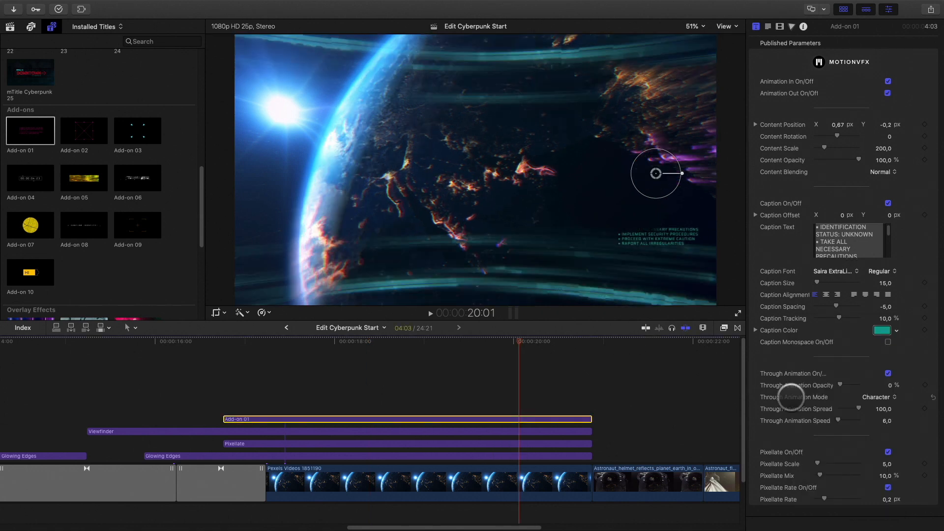
- Extend Glowing Edges, Pixellate, Viewfinder and Add-on 01 to the end of the floating astronaut clip
left_click_drag(516, 341, 424, 354)
left_click(418, 362)
scroll(380, 419, "right", 1)
scroll(380, 418, "right", 6)
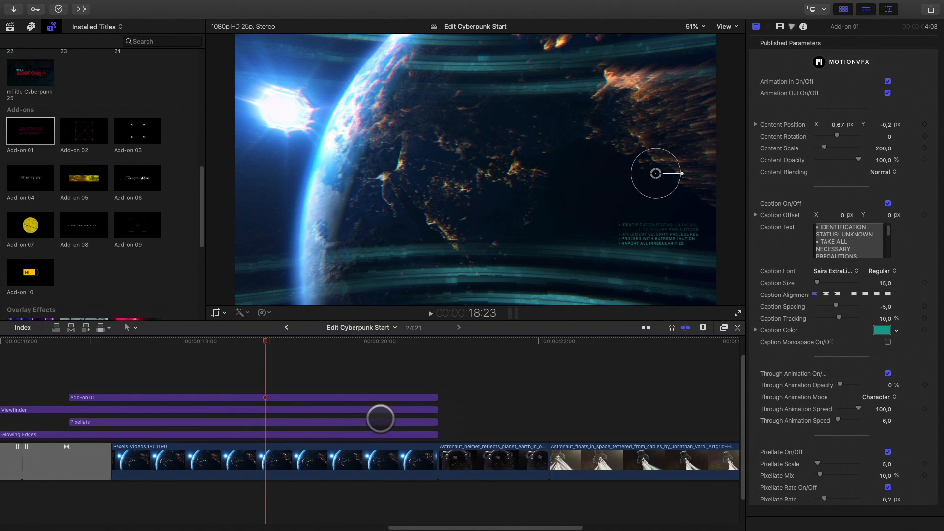
scroll(380, 419, "right", 2)
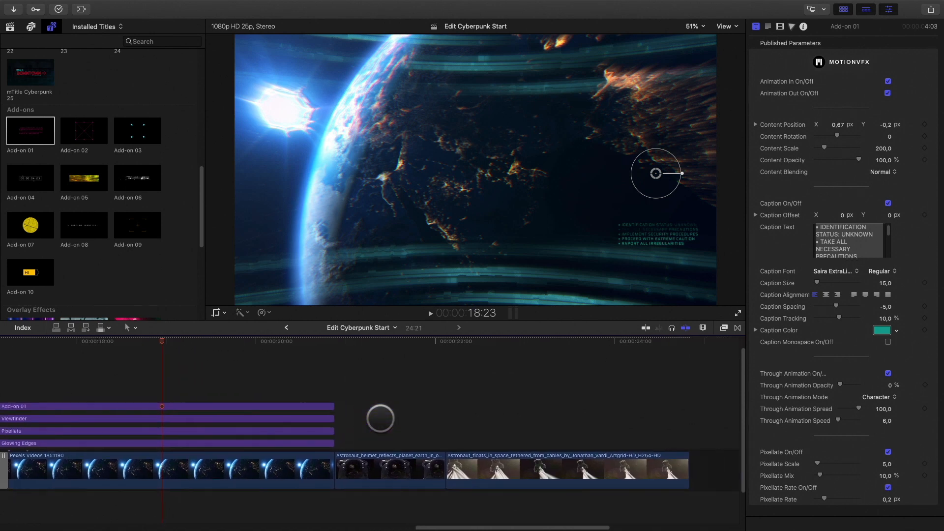
left_click_drag(272, 341, 414, 350)
left_click_drag(333, 443, 689, 392)
left_click_drag(407, 350, 374, 350)
left_click_drag(334, 431, 688, 418)
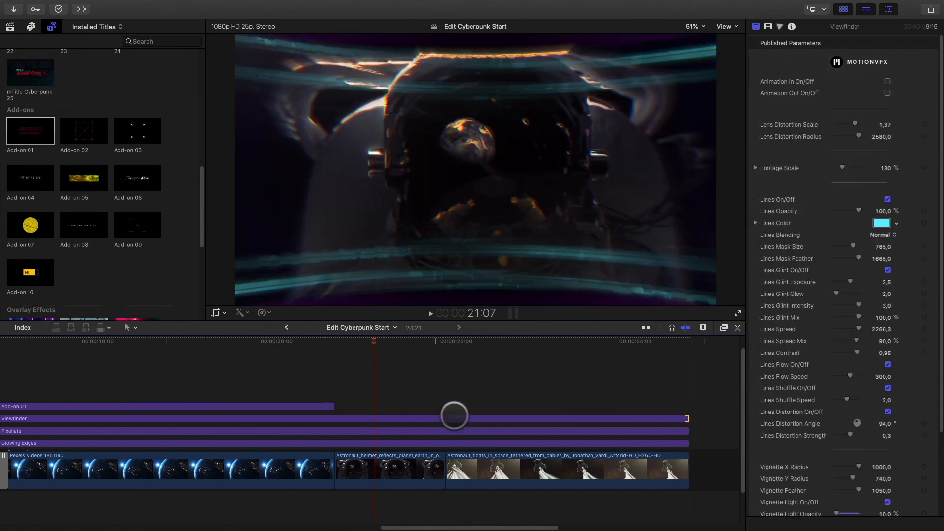
left_click_drag(333, 406, 689, 406)
left_click_drag(359, 386, 559, 341)
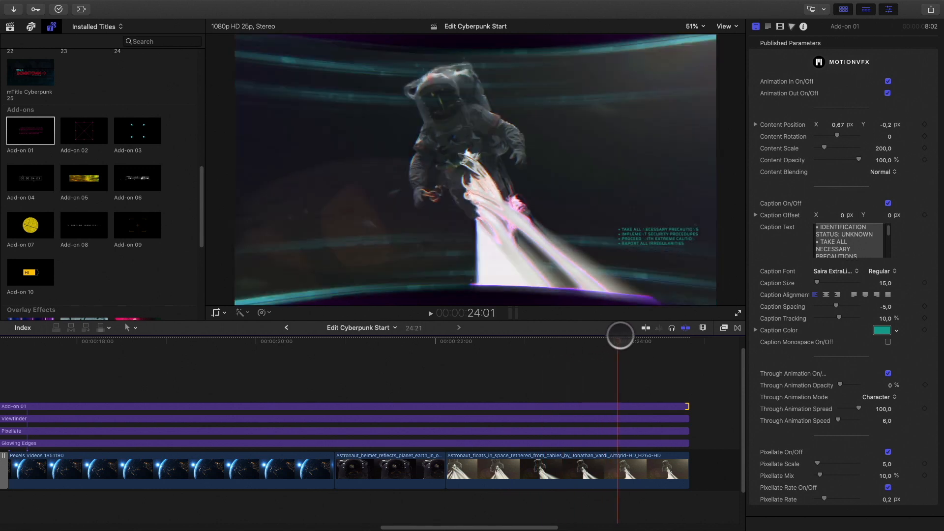
- Add mTitle Cyberpunk's Transition 01 between the Earth and astronaut helmet clips and between the two astronaut clips
left_click(738, 327)
double_click(657, 369)
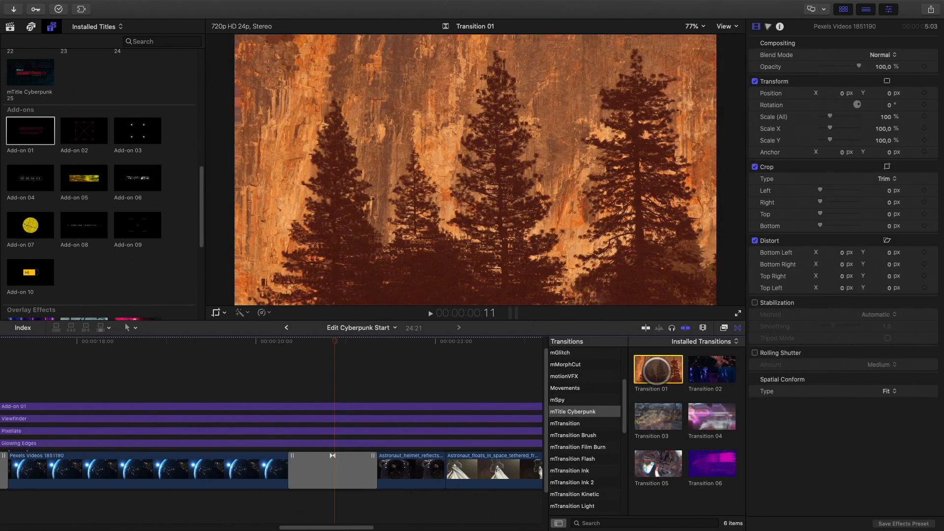
left_click_drag(257, 355, 501, 337)
double_click(658, 370)
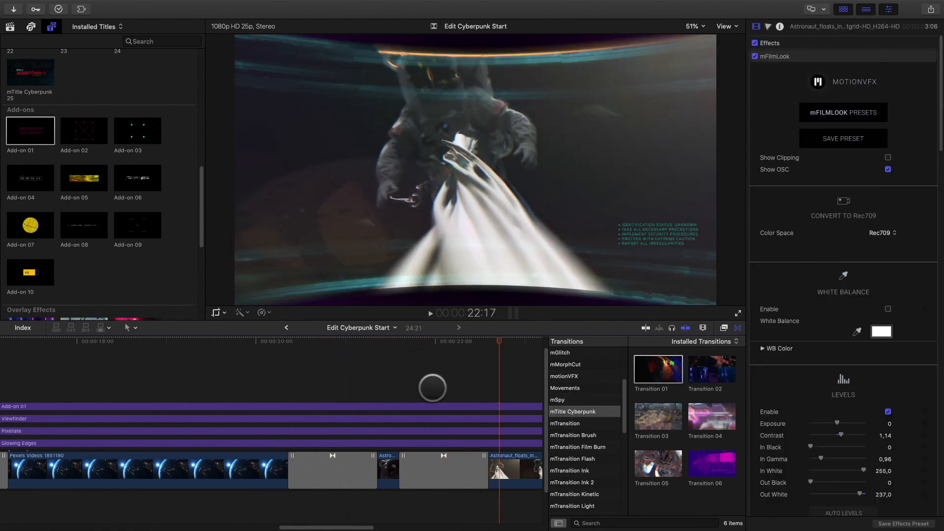
left_click(433, 461)
left_click(436, 406)
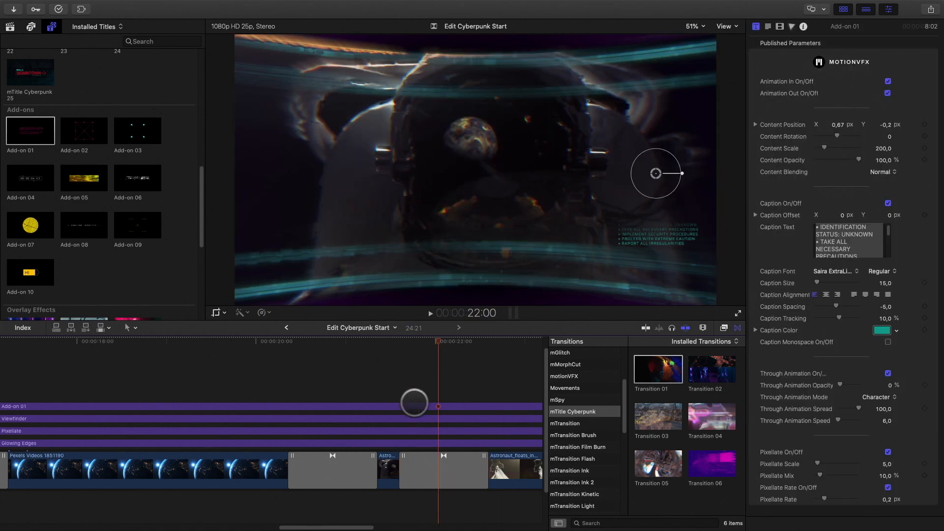
- Append mTitle Cyberpunk 01 to the main storyline after the last astronaut clip
key("shift+z")
left_click(413, 467)
key("super+equal")
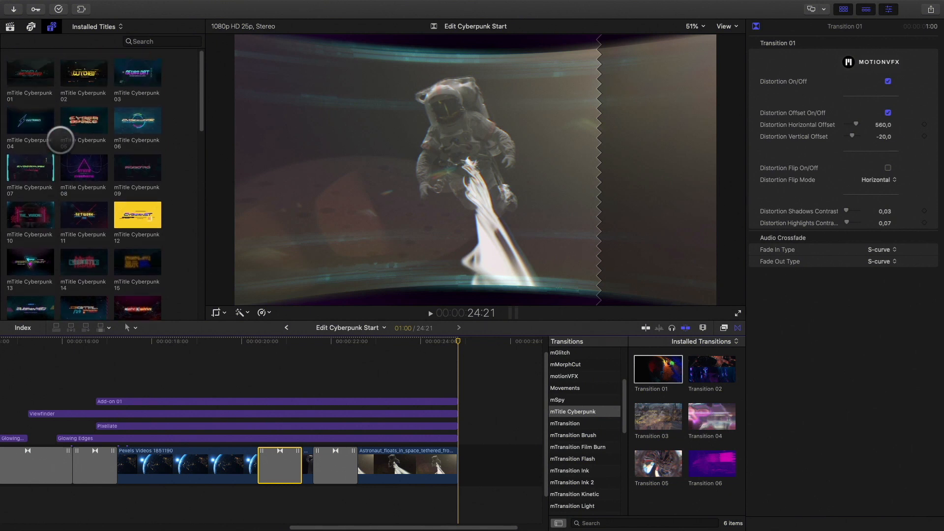
left_click(27, 71)
key("e")
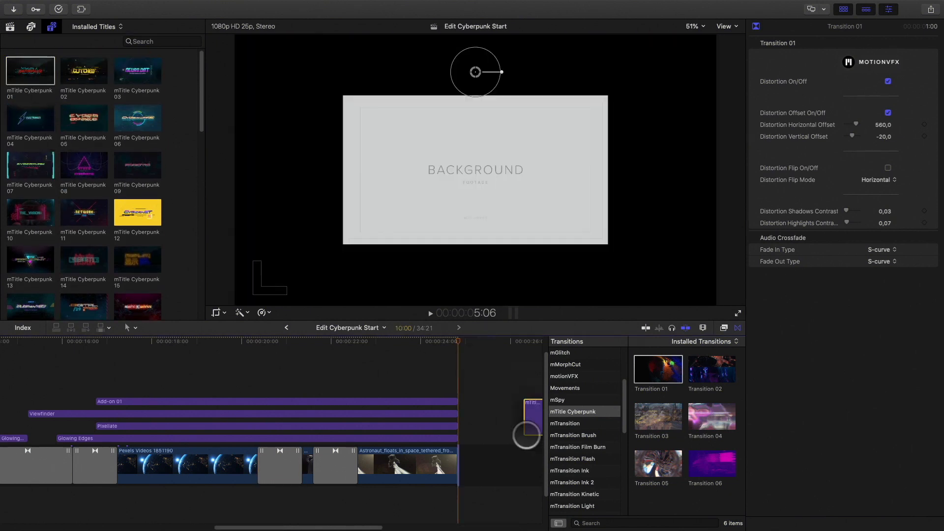
scroll(467, 363, "right", 4)
key("super+minus")
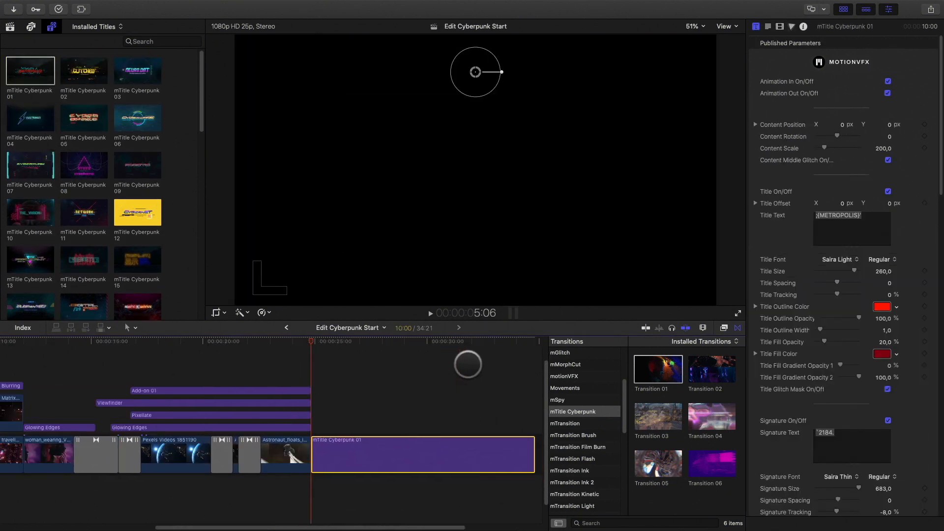
key("super+minus")
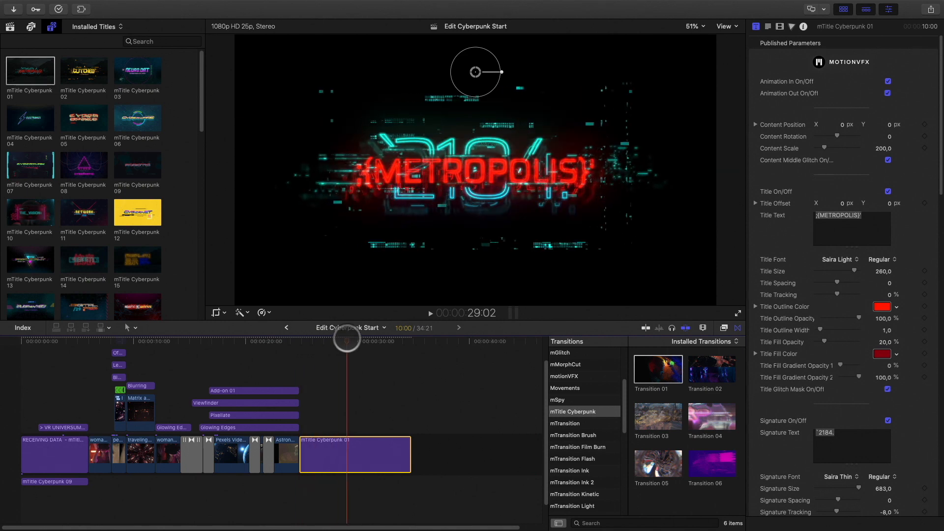
- Set mTitle Cyberpunk 01's Title Text to UNIVERSUM and its Title Outline Color and Title Fill Color to pinkish red
left_click(330, 344)
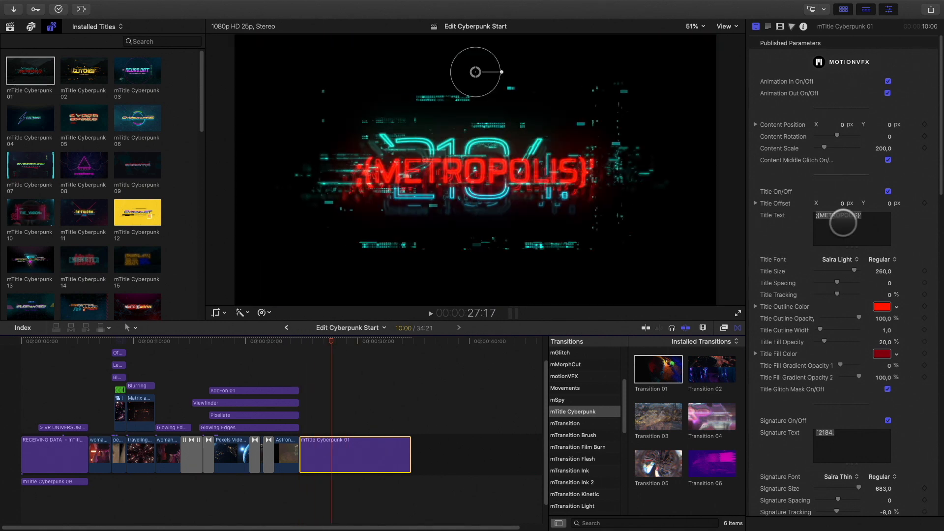
type("UNIVERSUM")
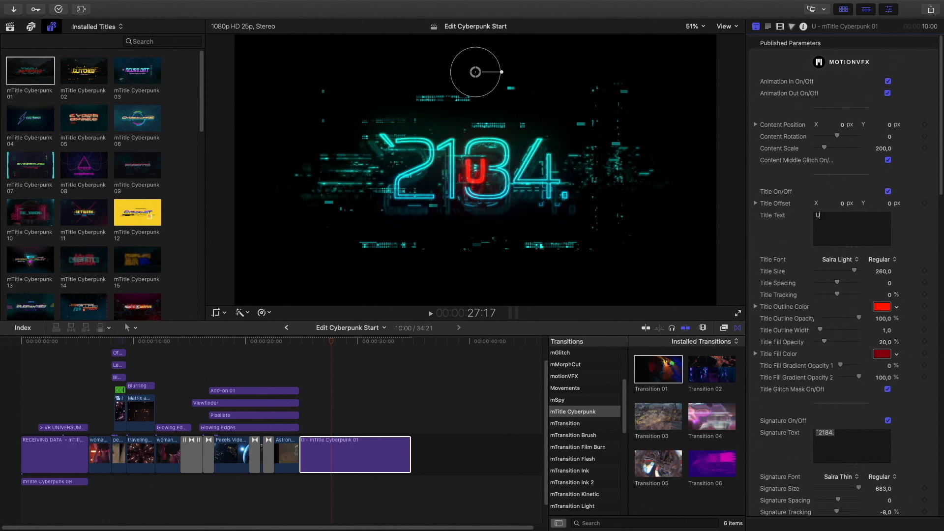
left_click(881, 306)
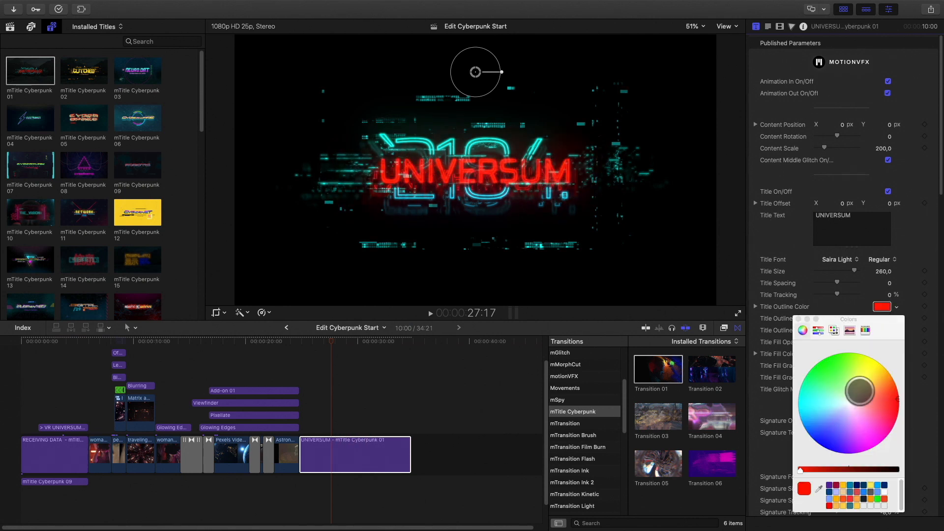
left_click(870, 413)
left_click_drag(874, 419, 884, 408)
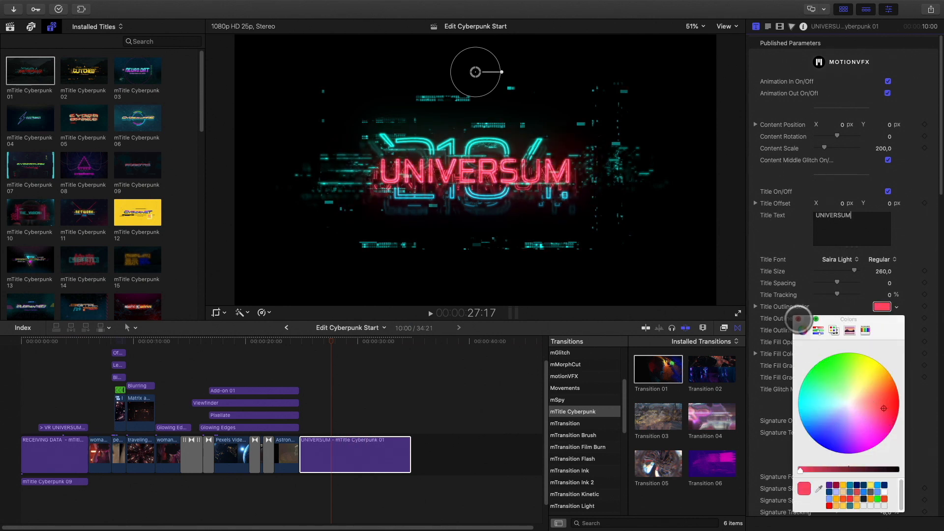
left_click(798, 319)
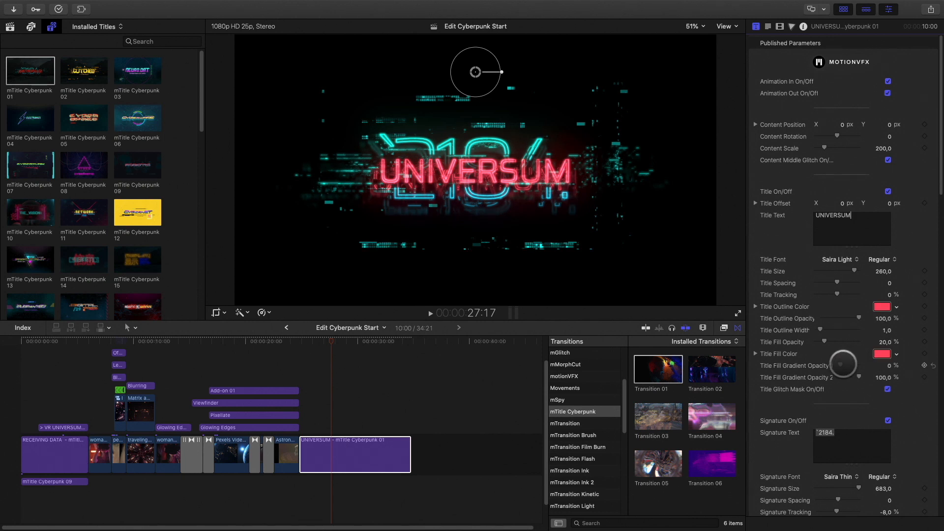
- Set Title Outline Opacity to 0 %, Fill Opacity 100,0 %, Fill Gradient Opacity 1 21,46 % and 2 47,19 %, and turn off Title Glitch Mask
left_click_drag(859, 316, 859, 341)
left_click_drag(822, 317, 826, 317)
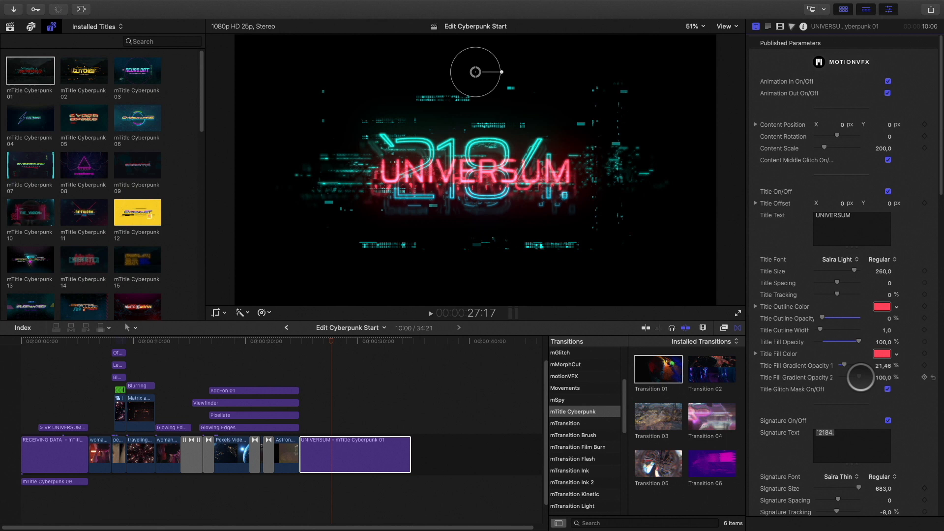
left_click_drag(860, 377, 851, 378)
left_click(888, 389)
scroll(840, 399, "down", 7)
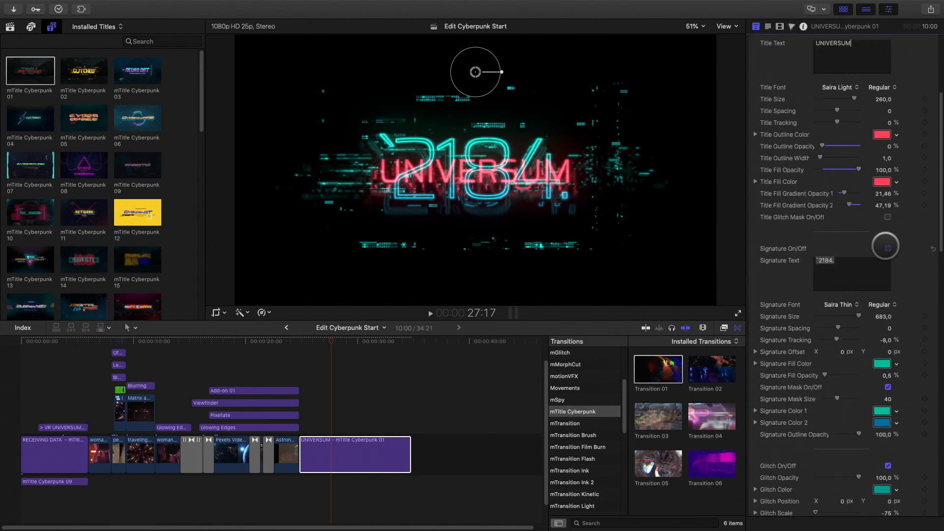
- Turn off the UNIVERSUM title's Signature and set its Glitch Opacity to 13,61 %
left_click(887, 246)
scroll(887, 246, "down", 2)
scroll(846, 275, "down", 7)
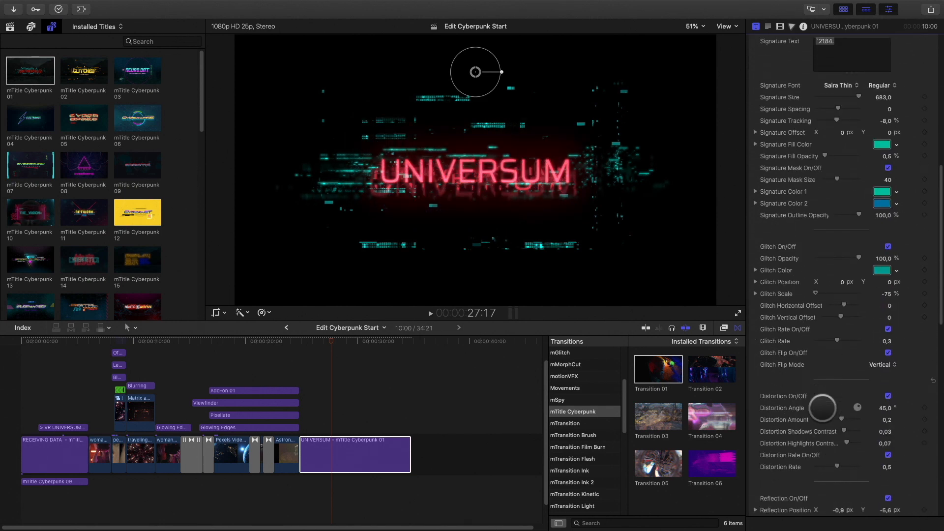
left_click_drag(854, 260, 824, 263)
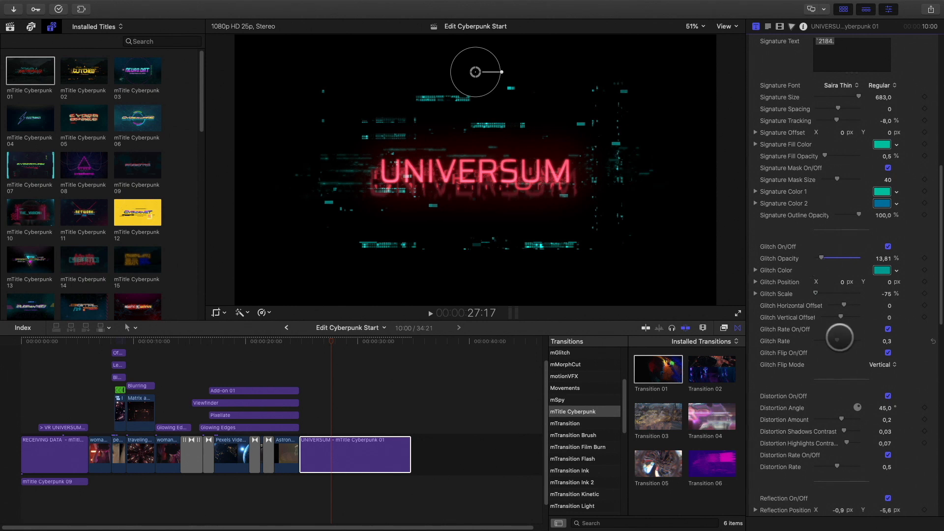
scroll(840, 337, "down", 12)
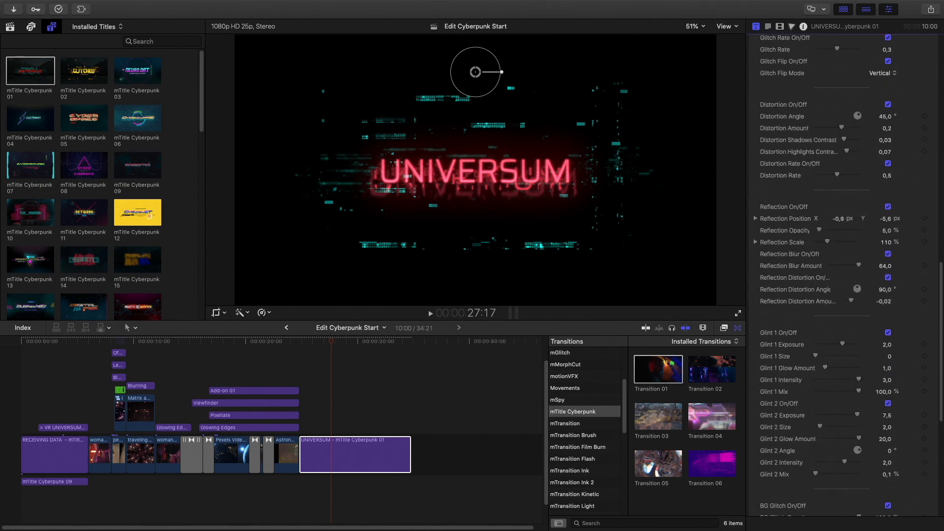
scroll(804, 323, "down", 1)
scroll(804, 323, "down", 11)
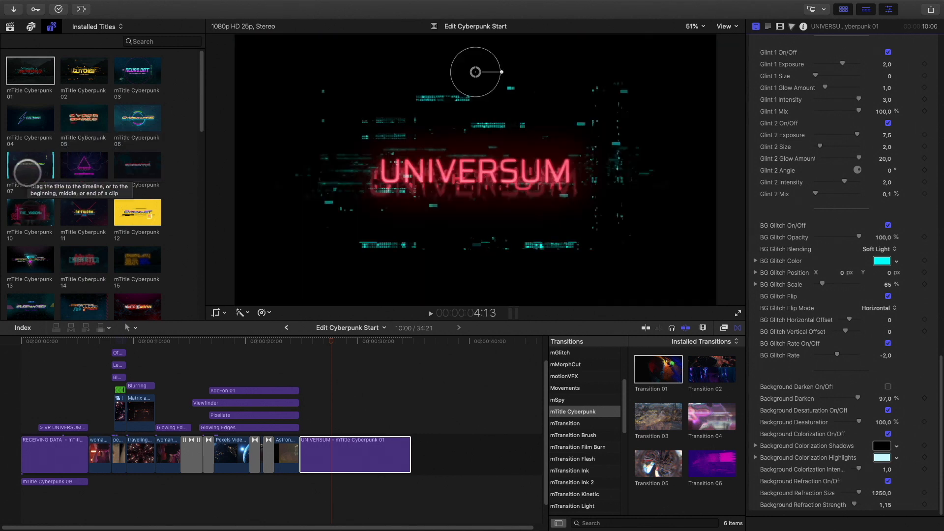
- Add mTitle Cyberpunk 09 beneath the UNIVERSUM title over its full length and turn off its Animation Out and Title
left_click_drag(134, 171, 302, 487)
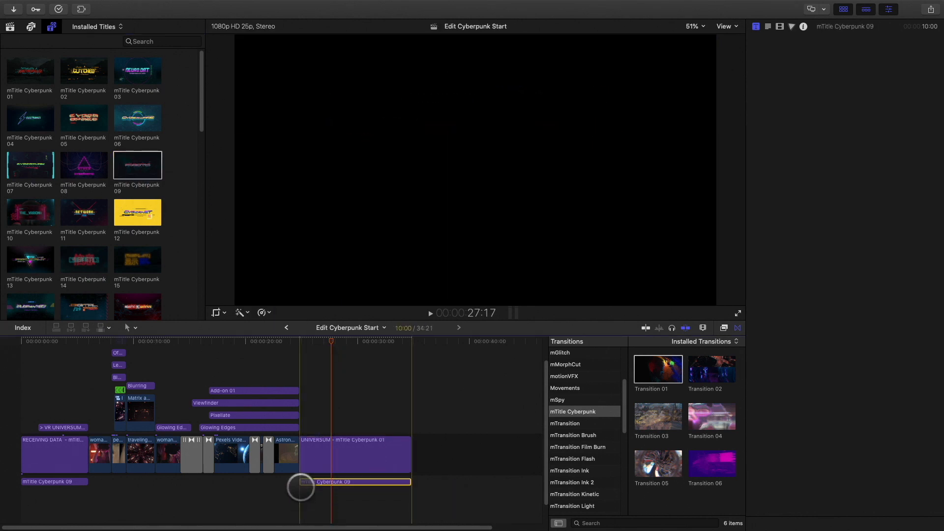
left_click_drag(310, 341, 346, 341)
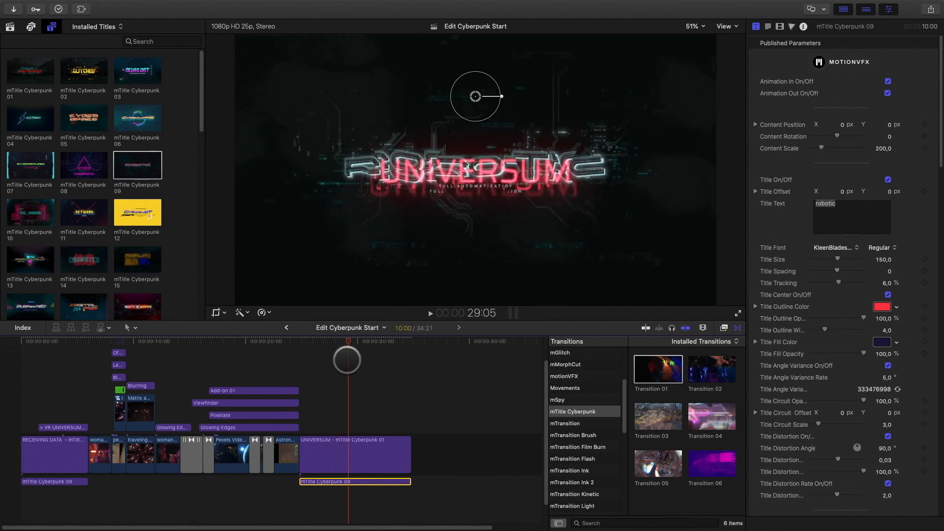
left_click(887, 93)
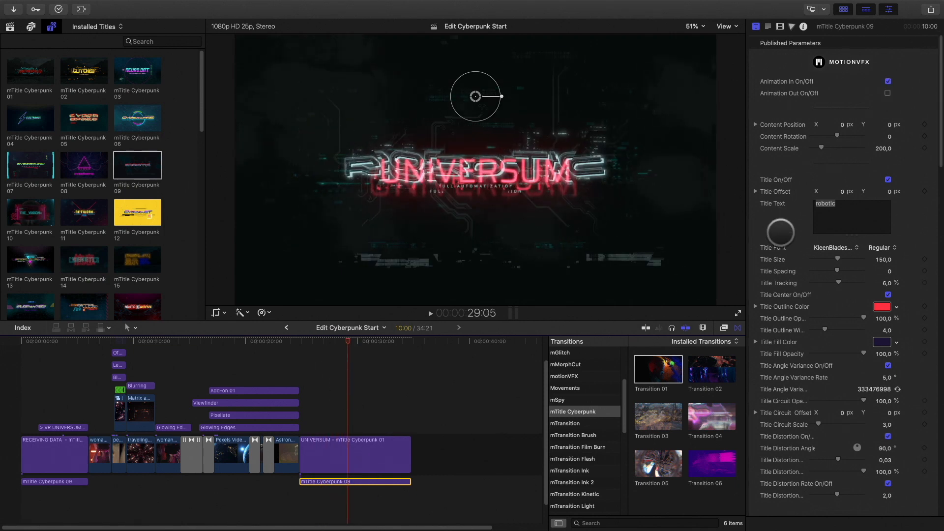
left_click(888, 179)
left_click_drag(293, 341, 346, 343)
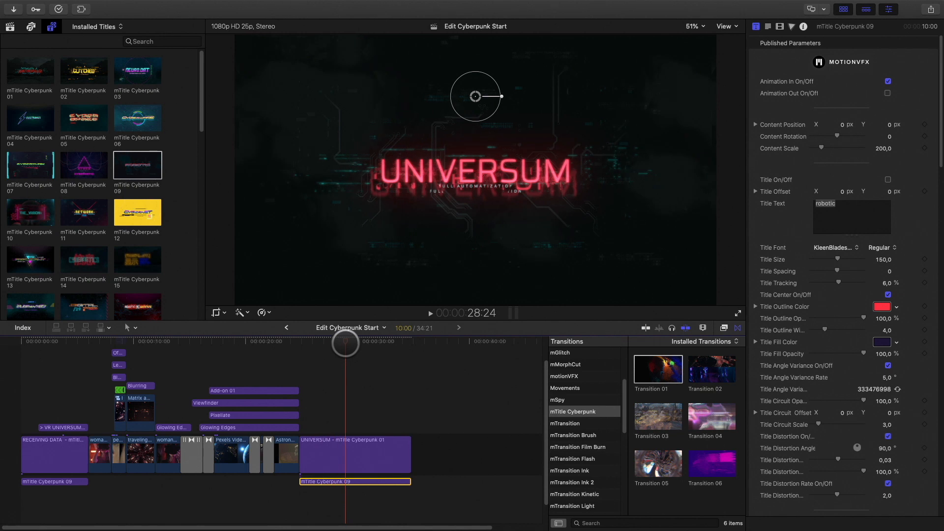
- Hide mTitle Cyberpunk 09's small FULL AUTOMATIZATION text
scroll(832, 394, "down", 15)
scroll(832, 395, "down", 15)
scroll(806, 354, "up", 10)
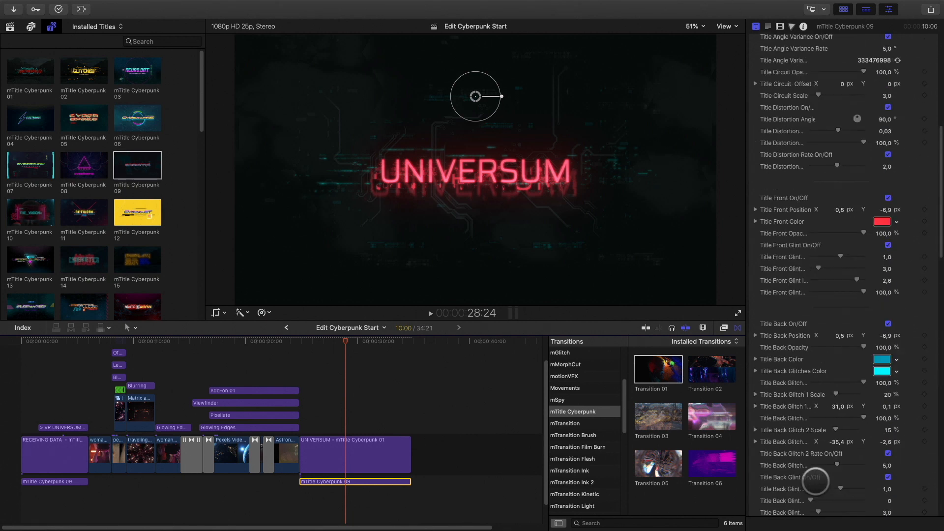
scroll(815, 481, "up", 8)
- Add the Offscreen Light overlay effect above the UNIVERSUM title, spanning its full length
left_click_drag(344, 343, 301, 347)
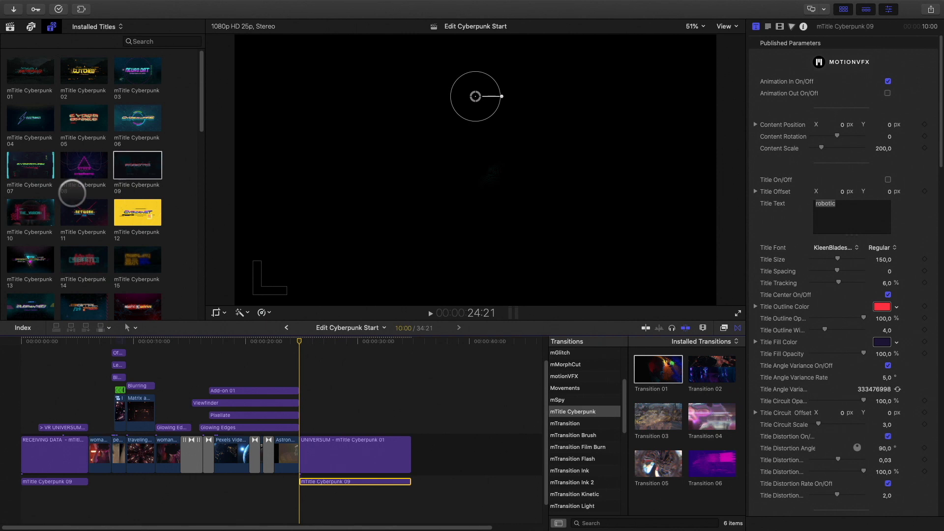
scroll(73, 193, "down", 10)
left_click(366, 340)
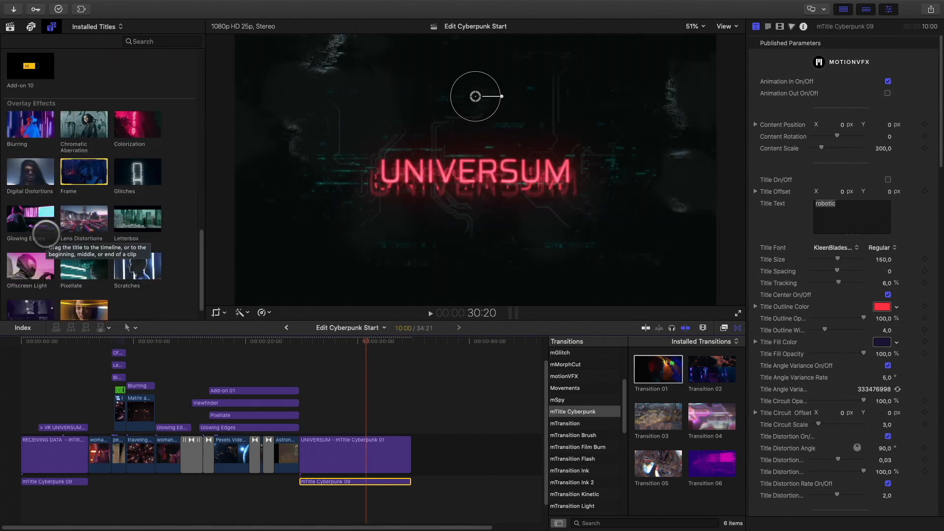
left_click_drag(30, 266, 317, 392)
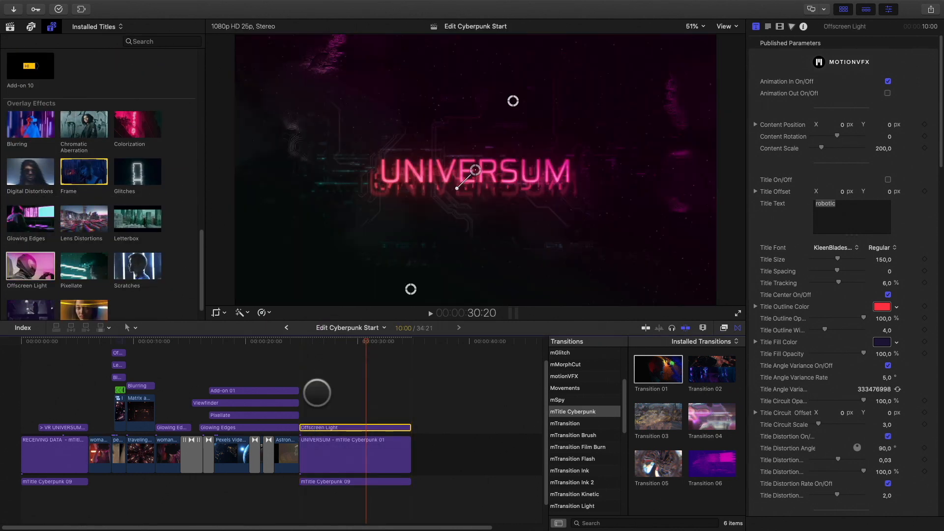
- Set Offscreen Light's Light Color to light pink and Light Opacity to 91,02 %, turn off Particles and move Light Start to X 0,44, Y 0,42
left_click(338, 339)
left_click(882, 149)
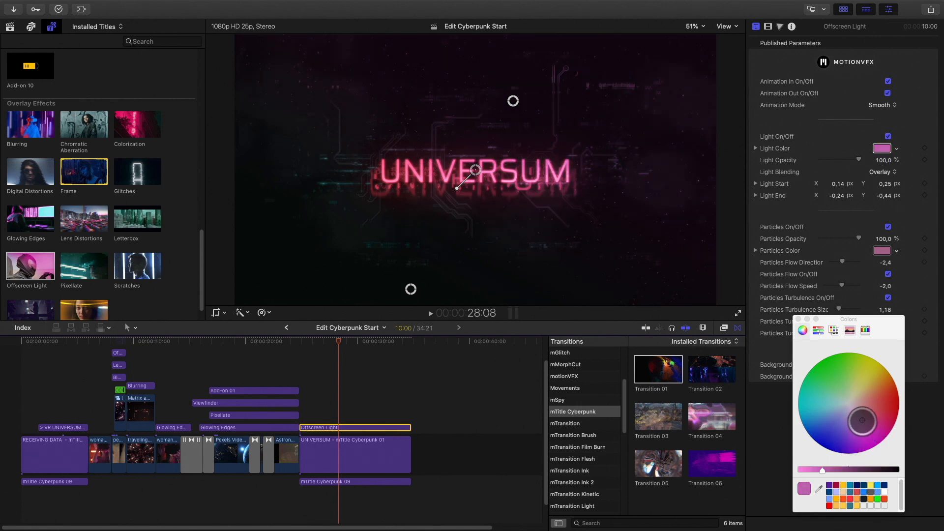
left_click(818, 488)
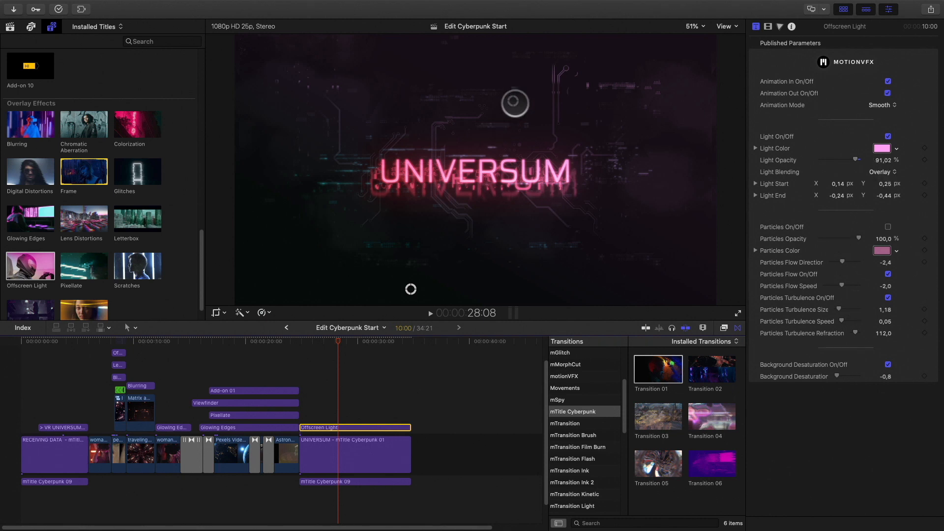
left_click_drag(559, 43, 560, 88)
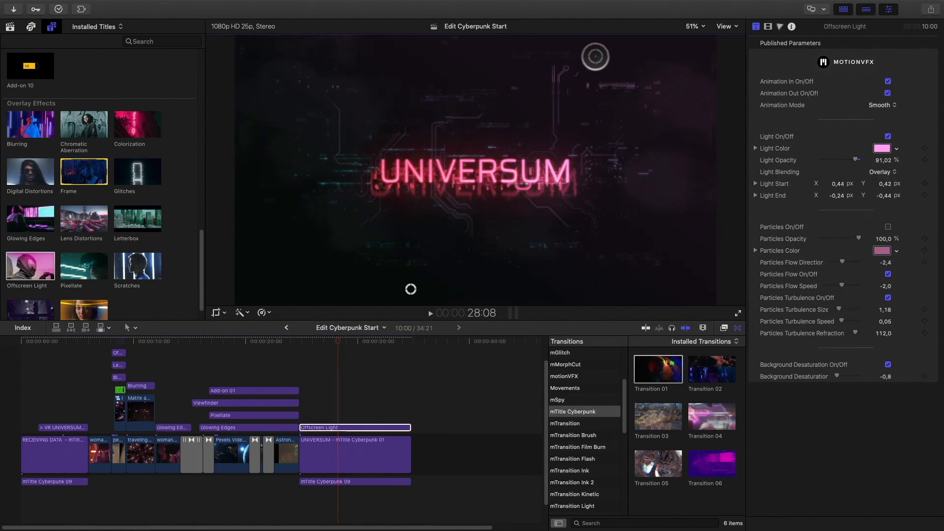
- Move Offscreen Light's Light Start to X 0,13, Y 0,86, just above the frame
left_click_drag(509, 25, 509, 12)
- Add Transition 06 at the cut between the astronaut clip and the UNIVERSUM title, and play it back
left_click(301, 456)
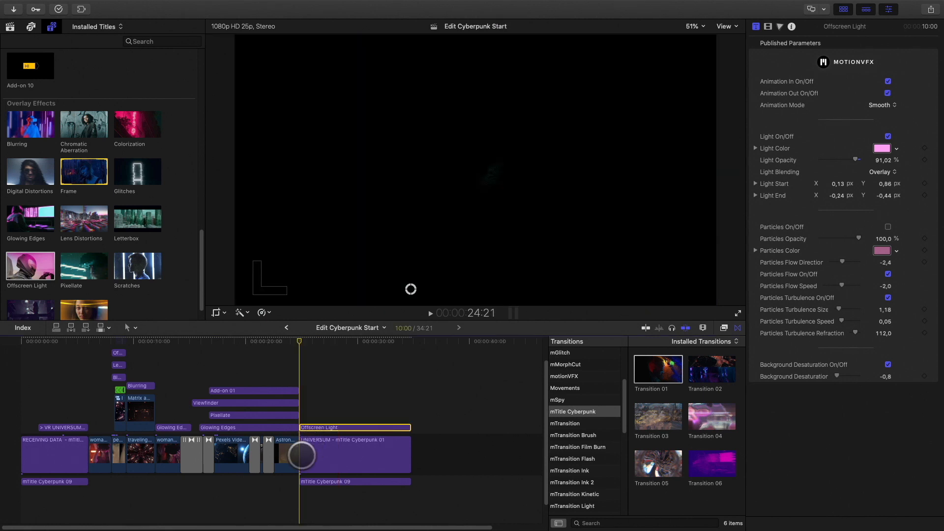
left_click(296, 456)
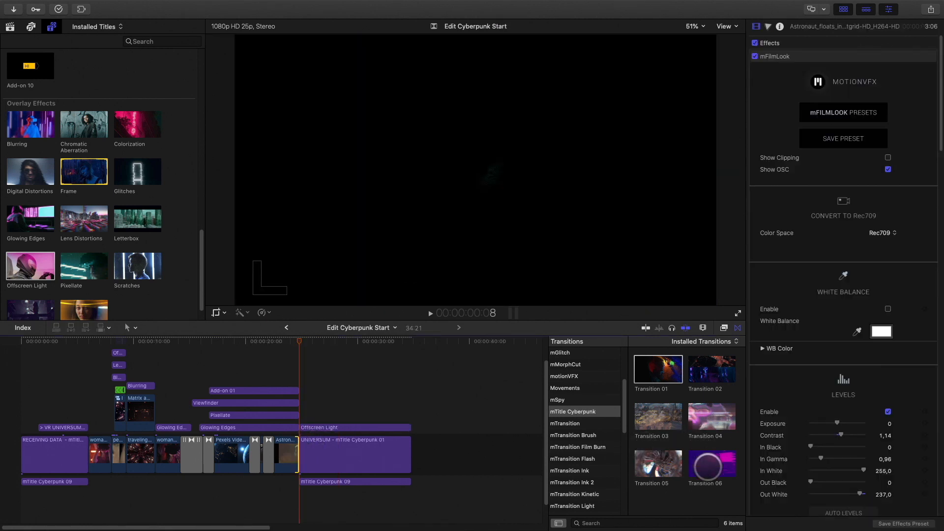
double_click(712, 464)
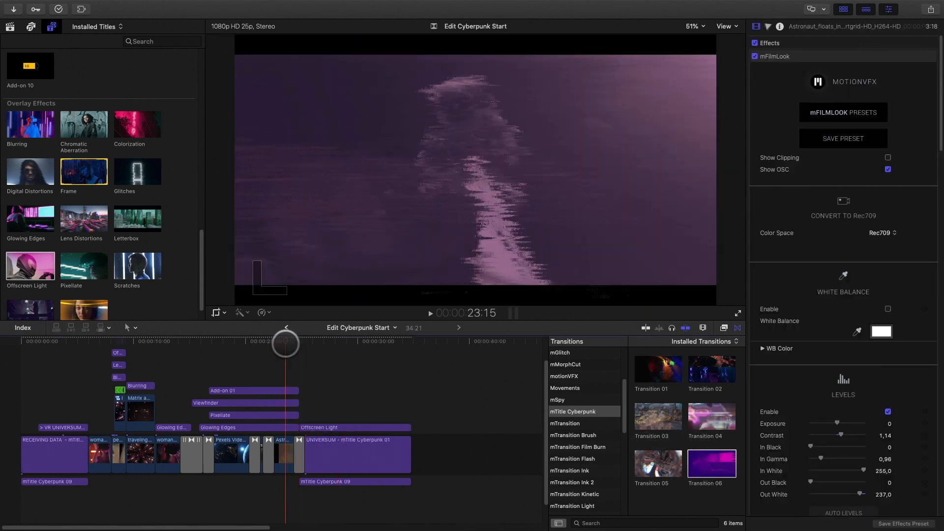
key("space")
left_click(293, 343)
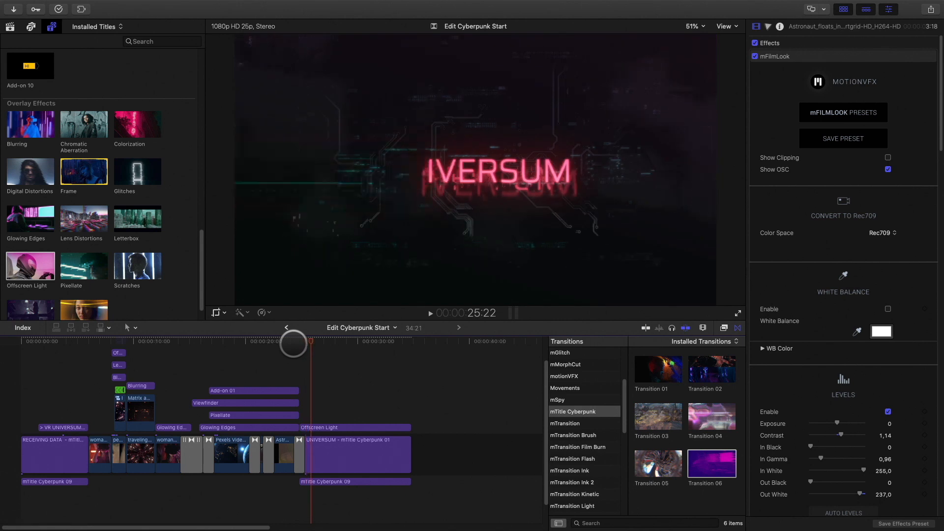
- Close the Transitions browser and add the Letterbox overlay effect above all clips, spanning the project's full 34:21 length
scroll(362, 371, "up", 2)
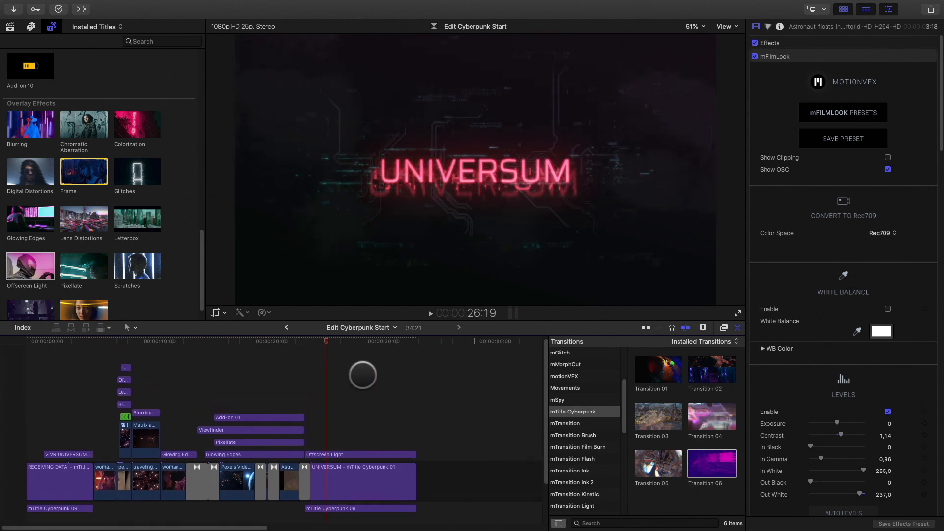
key("super+equal")
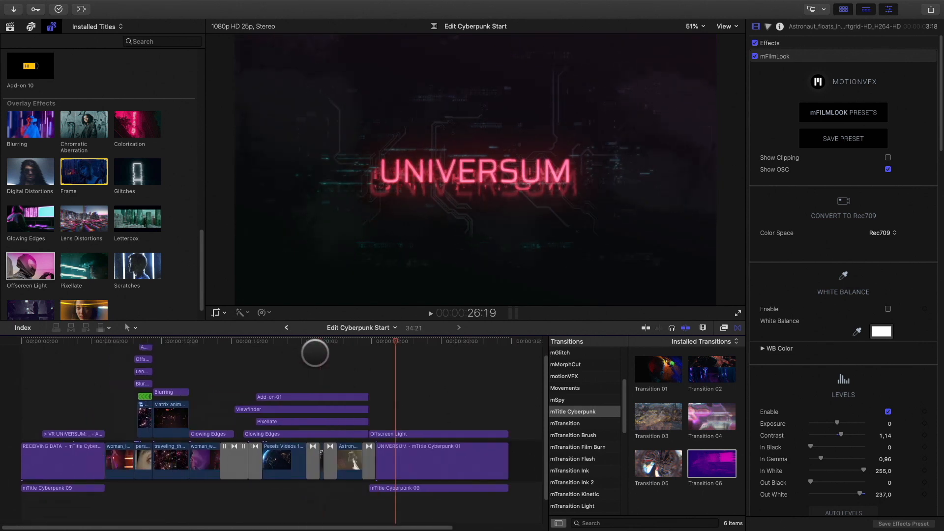
left_click(737, 327)
scroll(480, 394, "up", 3)
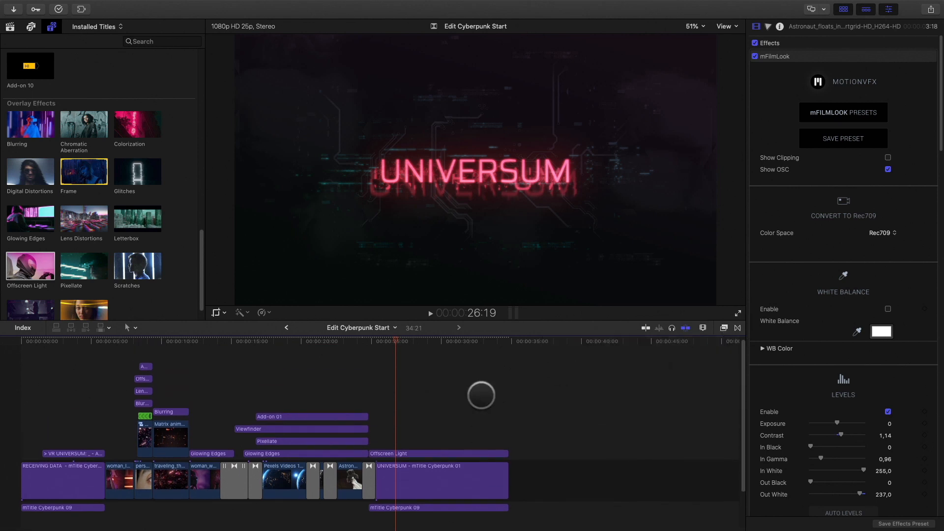
left_click_drag(188, 341, 114, 344)
left_click_drag(281, 341, 233, 352)
left_click_drag(142, 223, 15, 352)
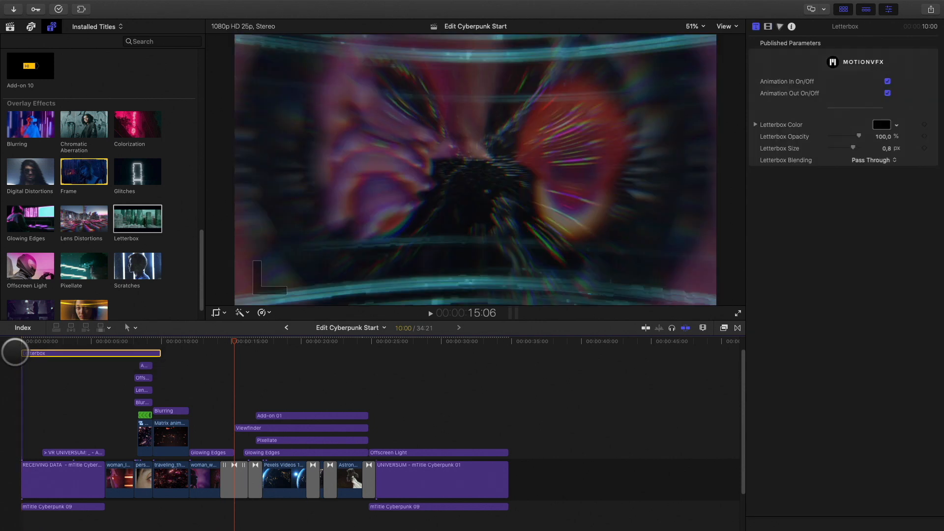
left_click_drag(156, 349, 509, 320)
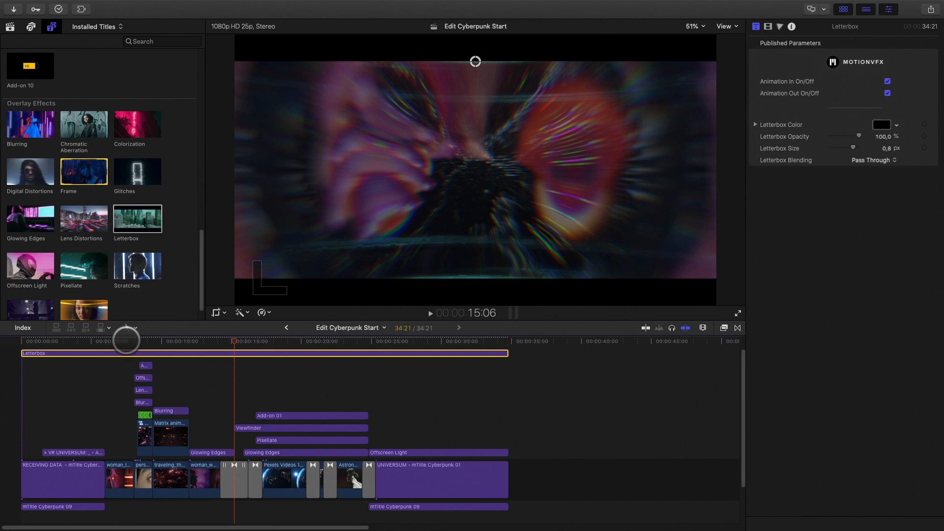
left_click(120, 341)
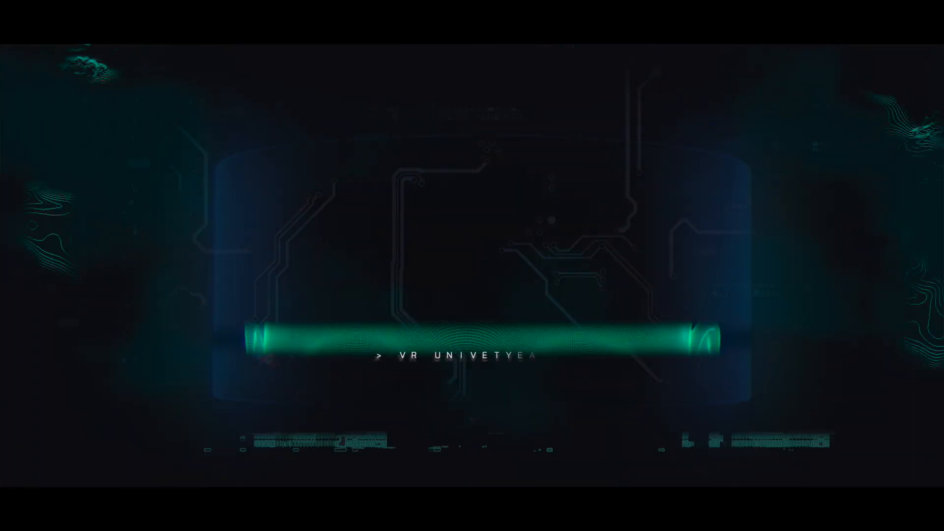